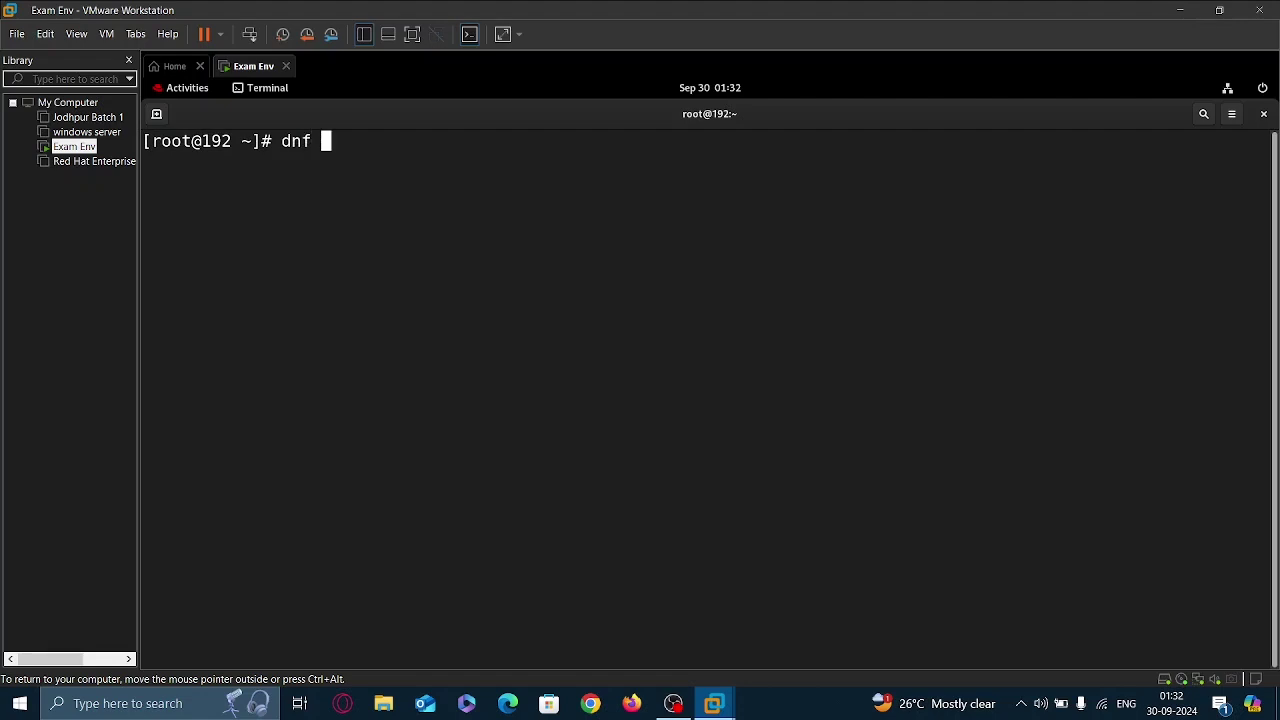
Install virt-manager, libvirt and virt-install with 'dnf install ... -y' as root.
text(install virt-manager)
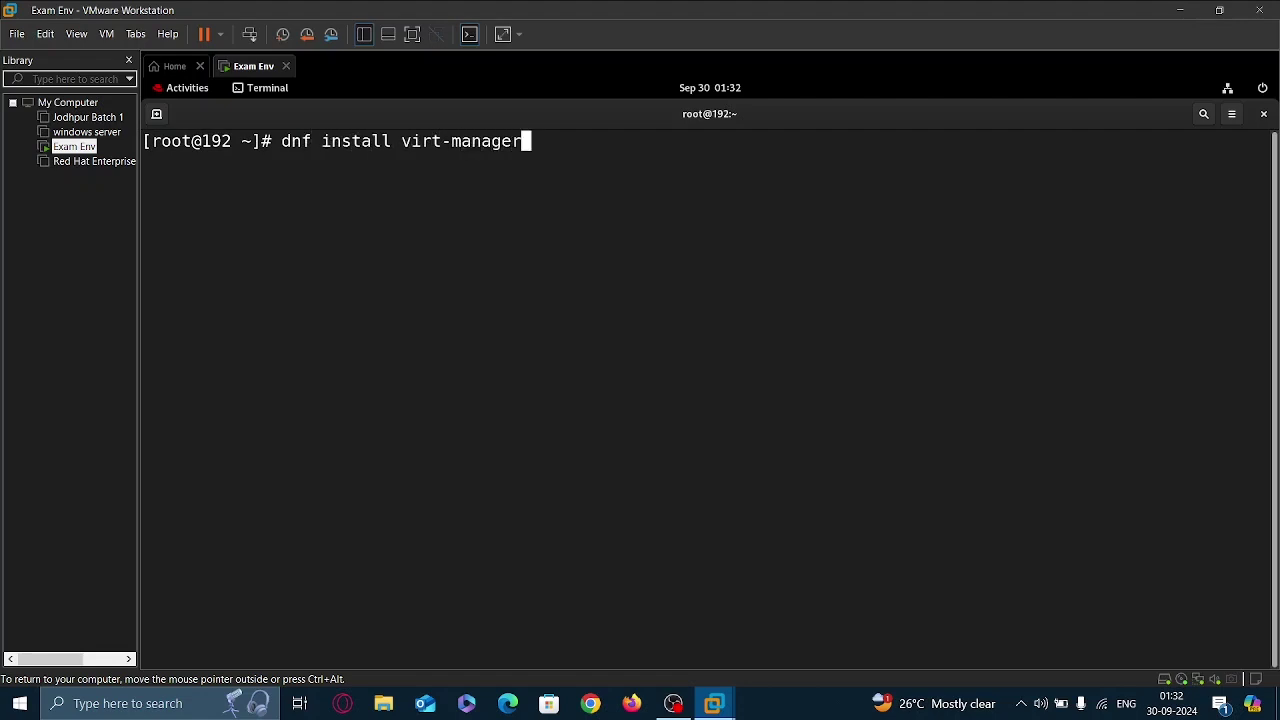
text( libvir)
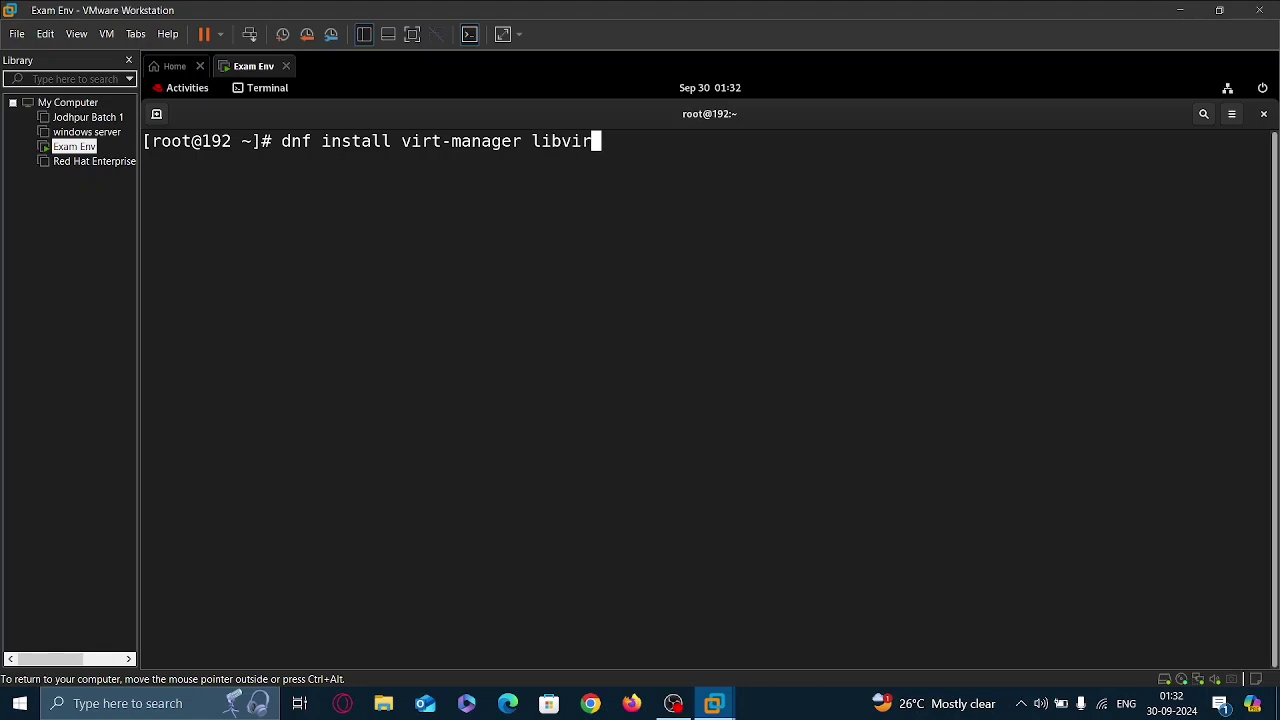
text(t virt)
text(-install)
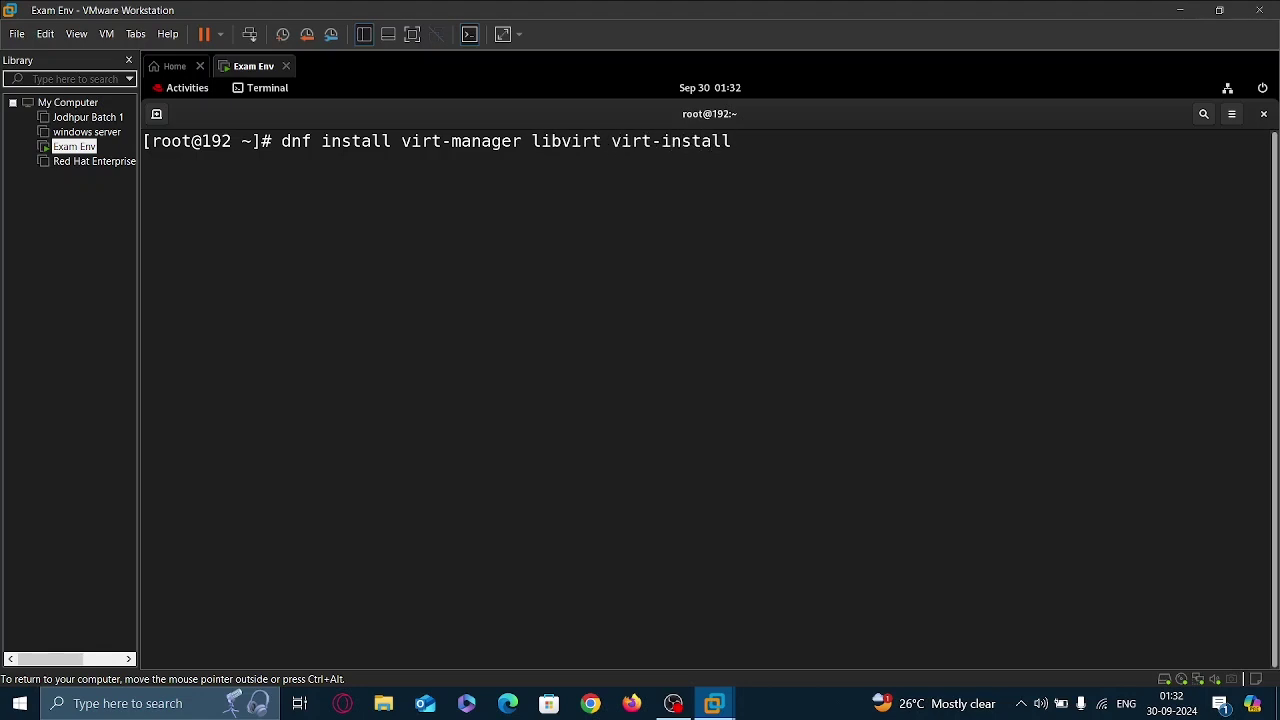
text( -y)
key(Return)
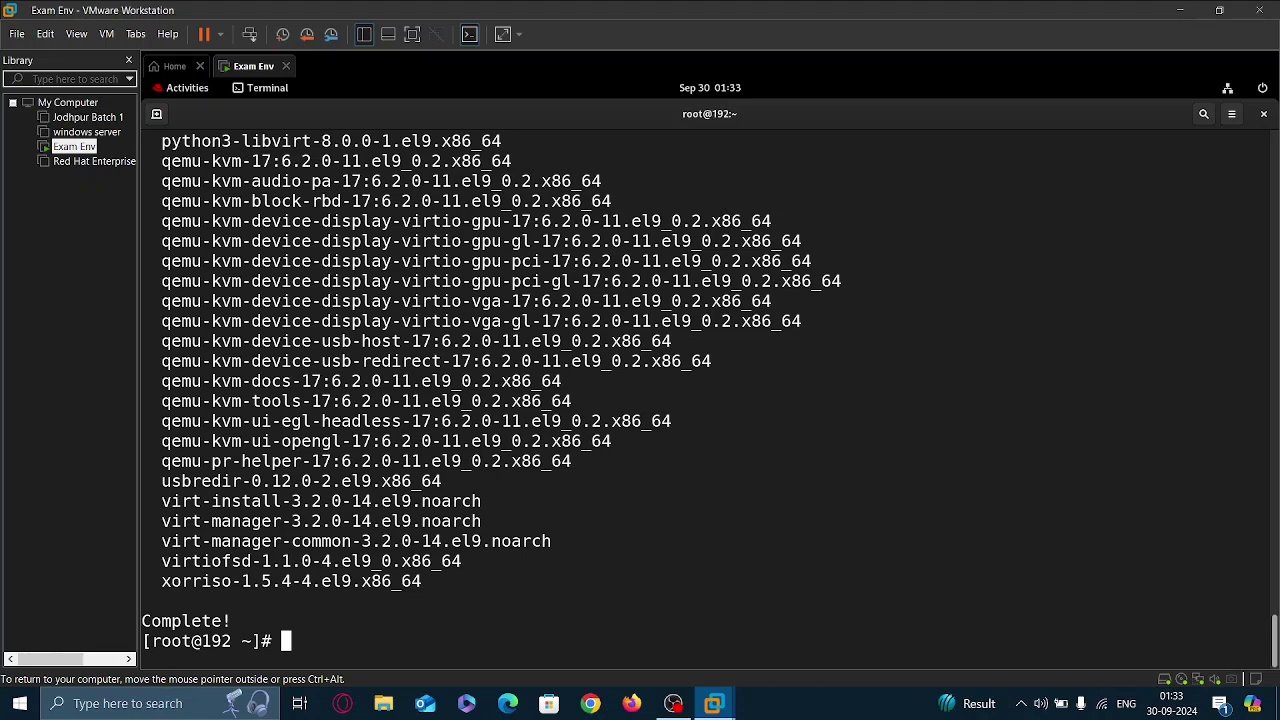
Enable and start the libvirtd service with 'systemctl enable --now libvirtd'.
key(ctrl+l)
text(systemctl enable --now libvirtd)
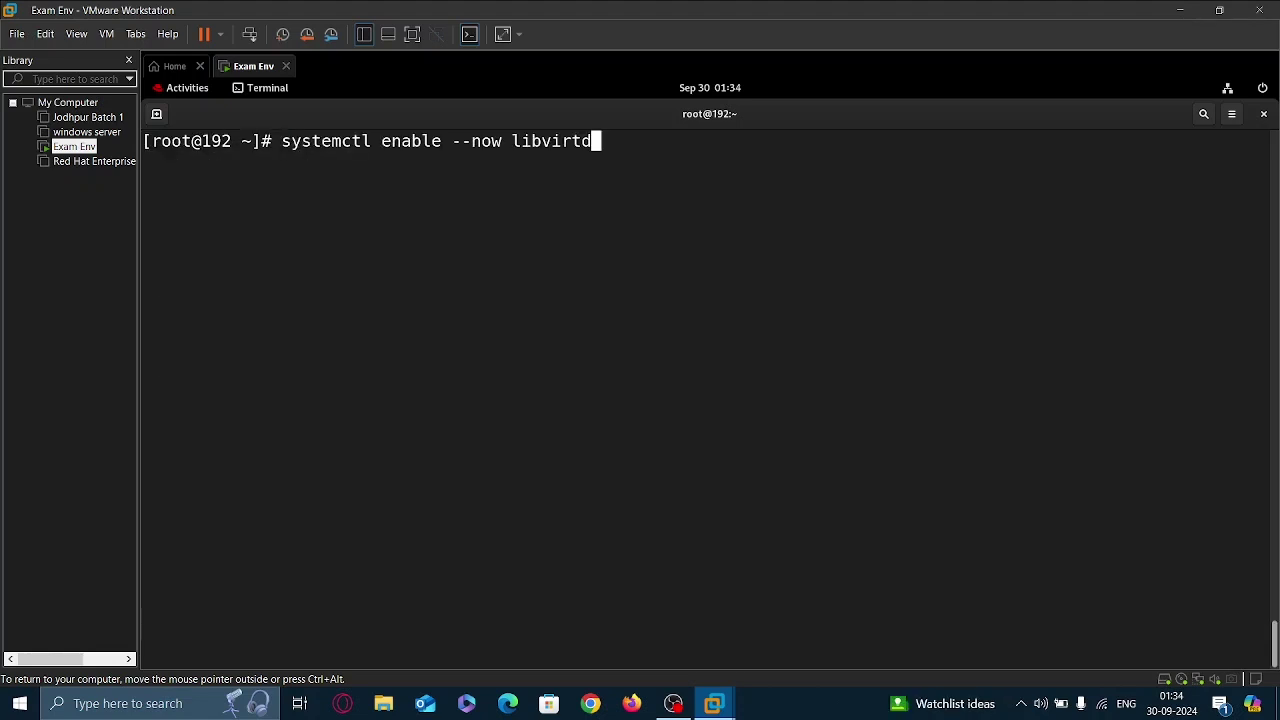
key(Return)
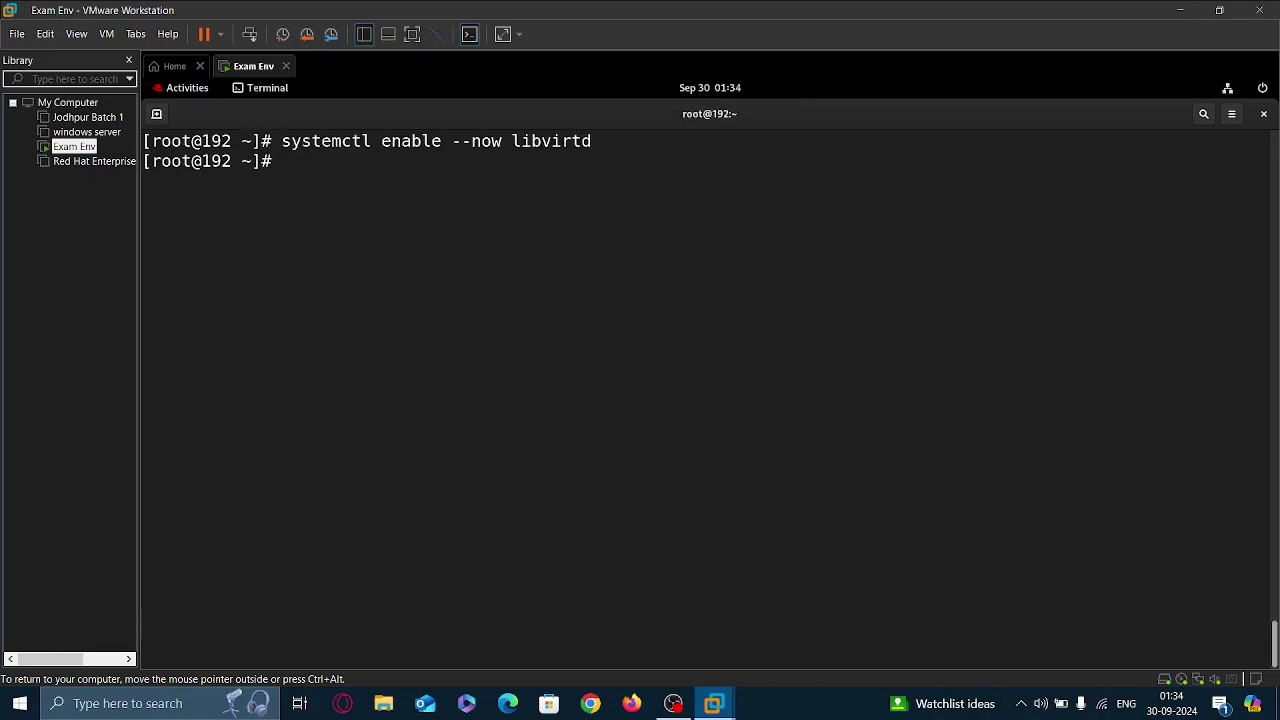
Launch Virtual Machine Manager from the applications list, with the VM display filling the screen.
click(176, 90)
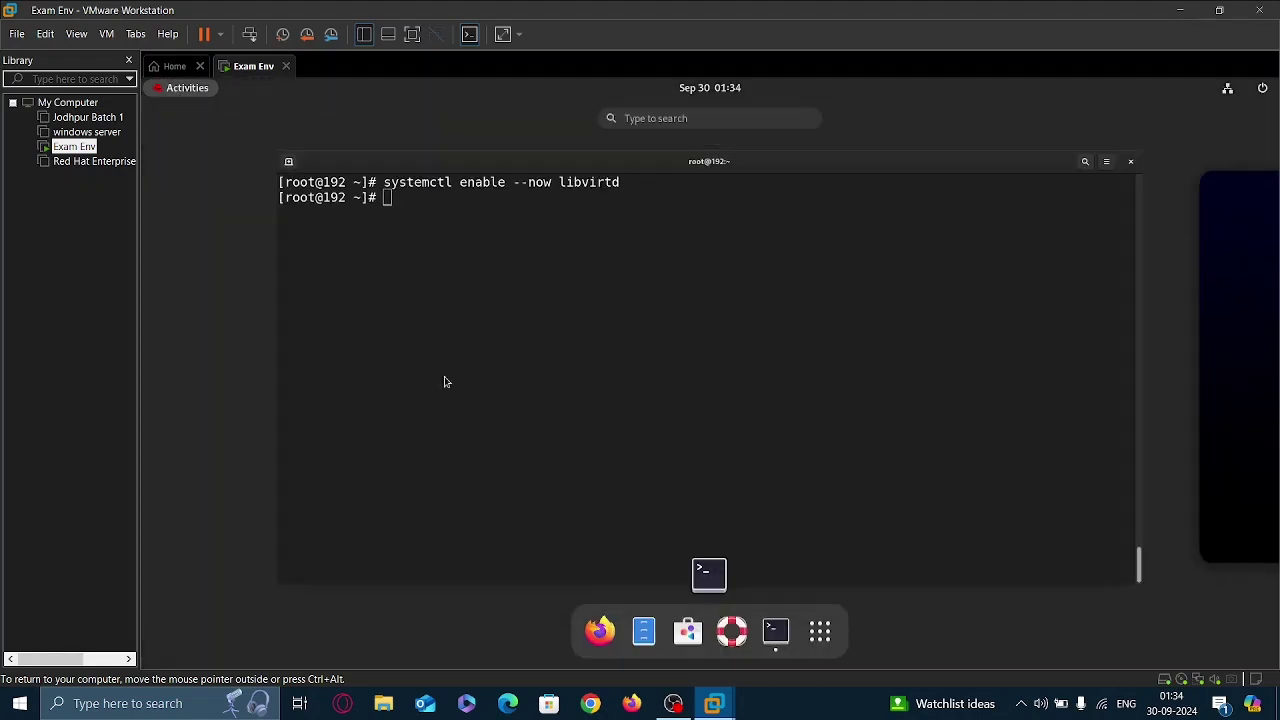
click(820, 630)
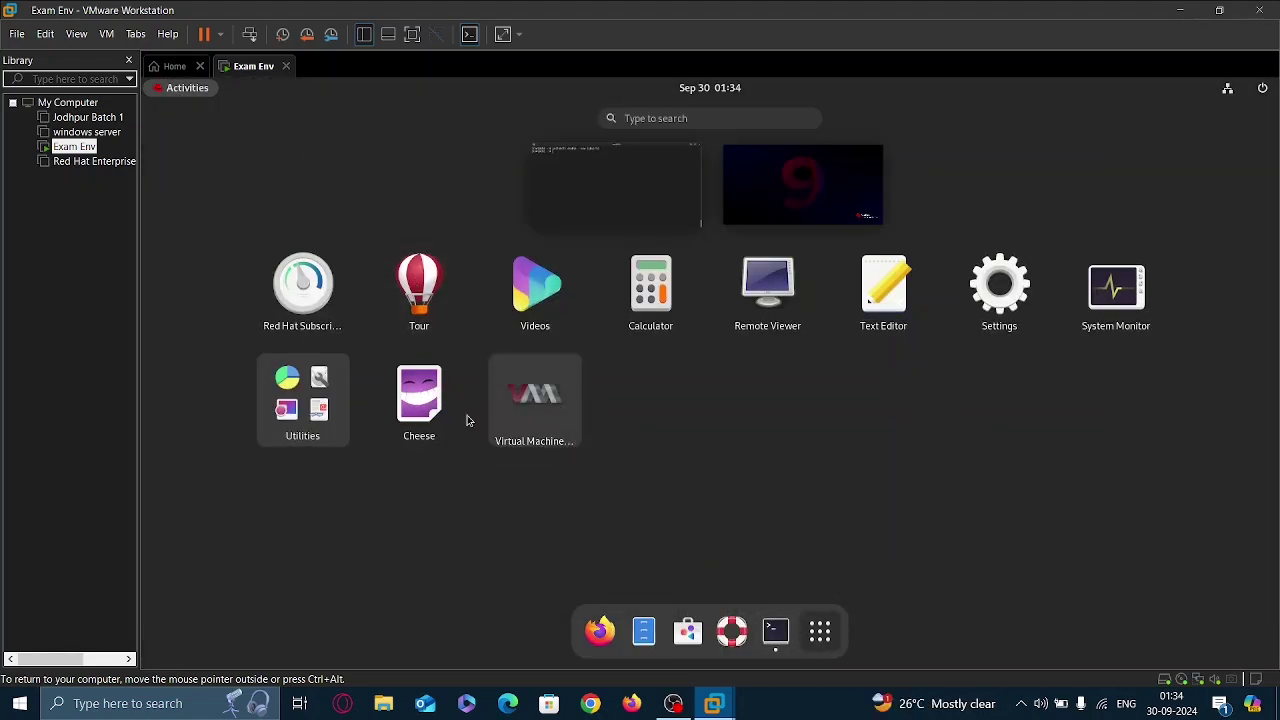
click(535, 397)
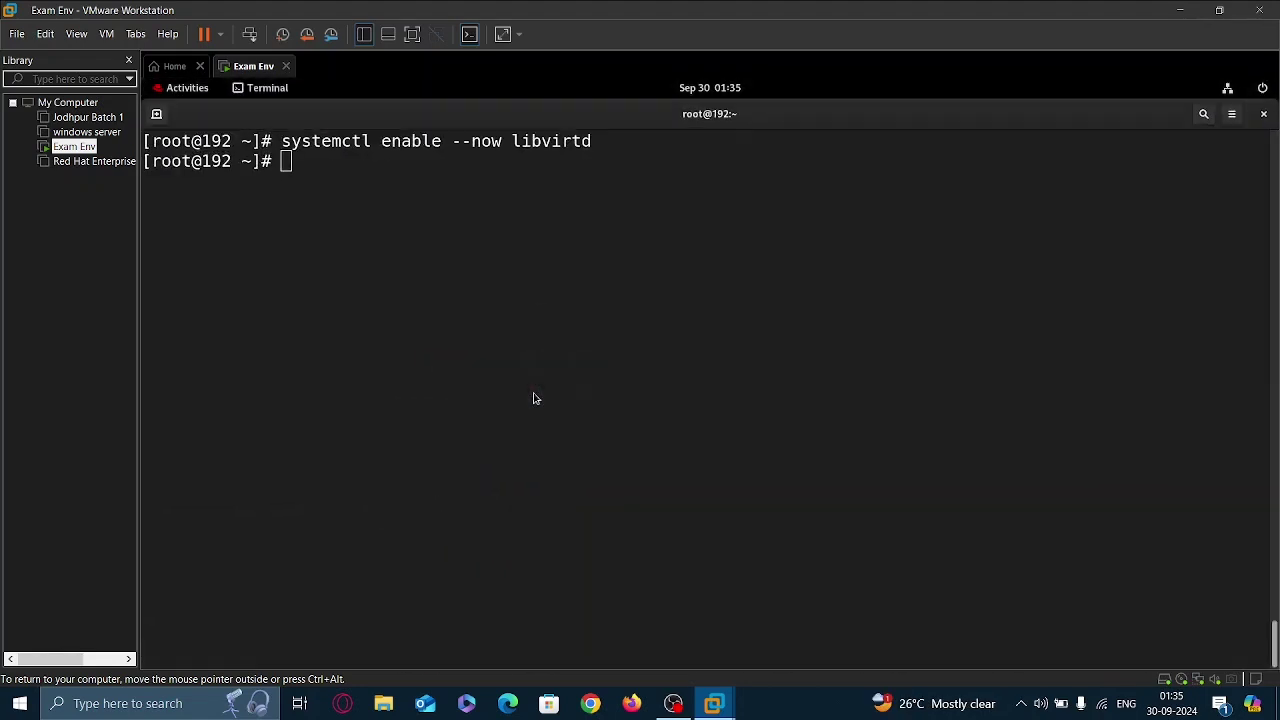
click(411, 34)
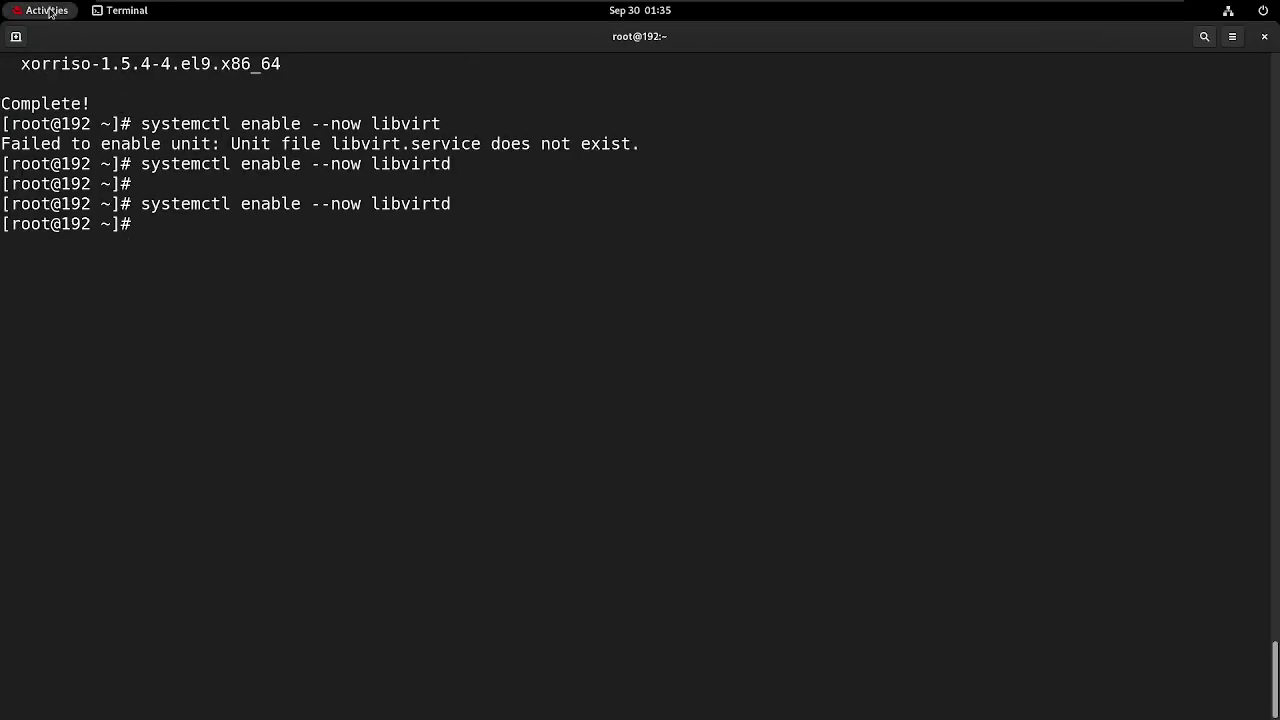
click(47, 10)
click(776, 677)
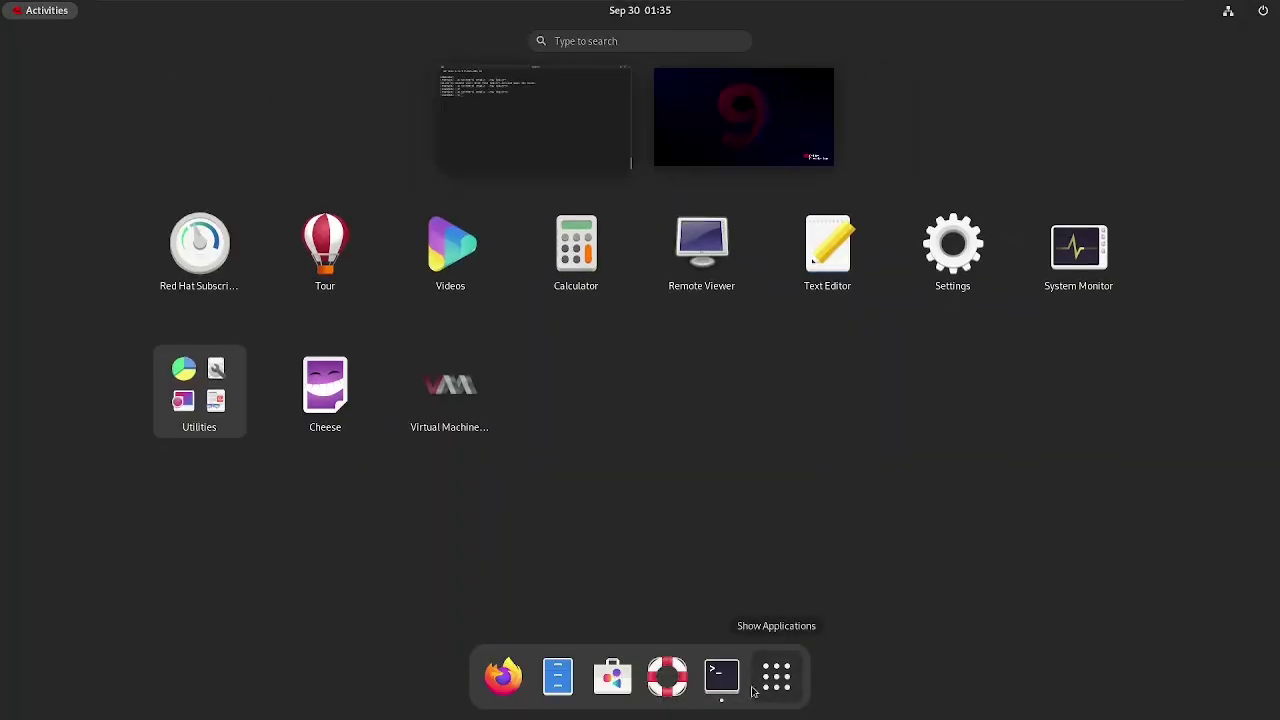
click(437, 366)
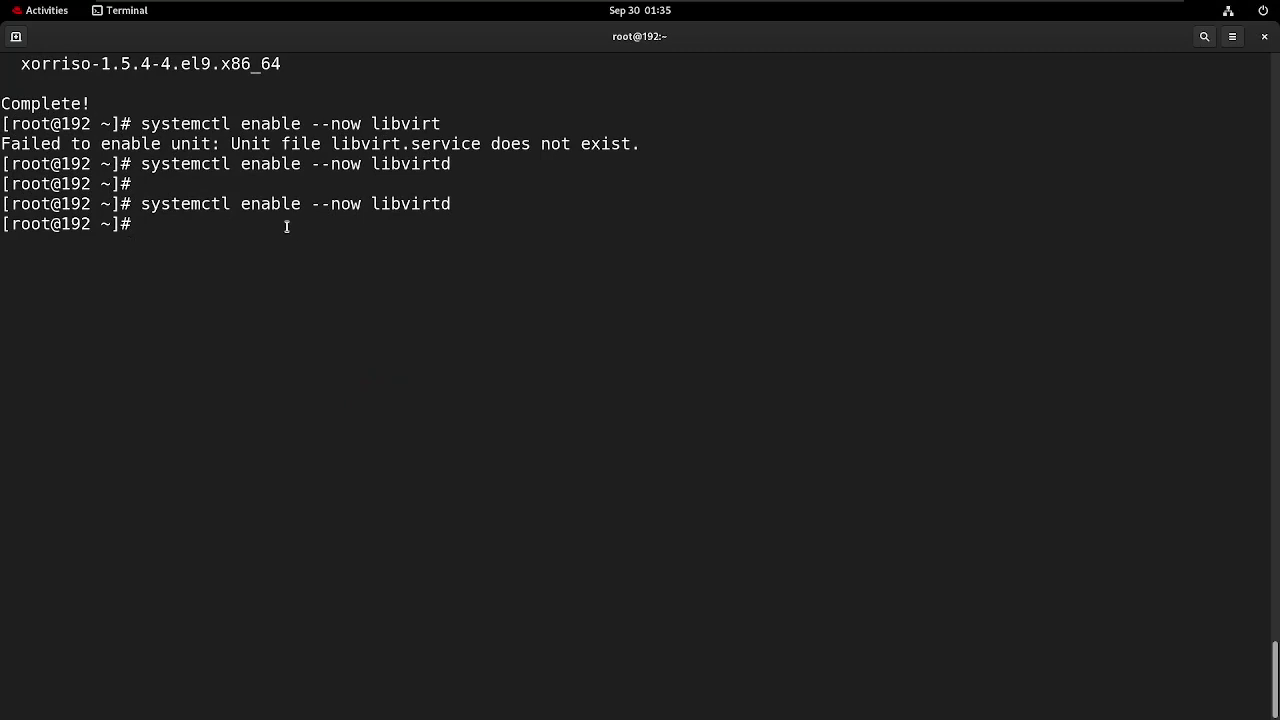
Start a new virtual machine using the RHEL 9.0 DVD ISO from the Downloads pool.
click(48, 89)
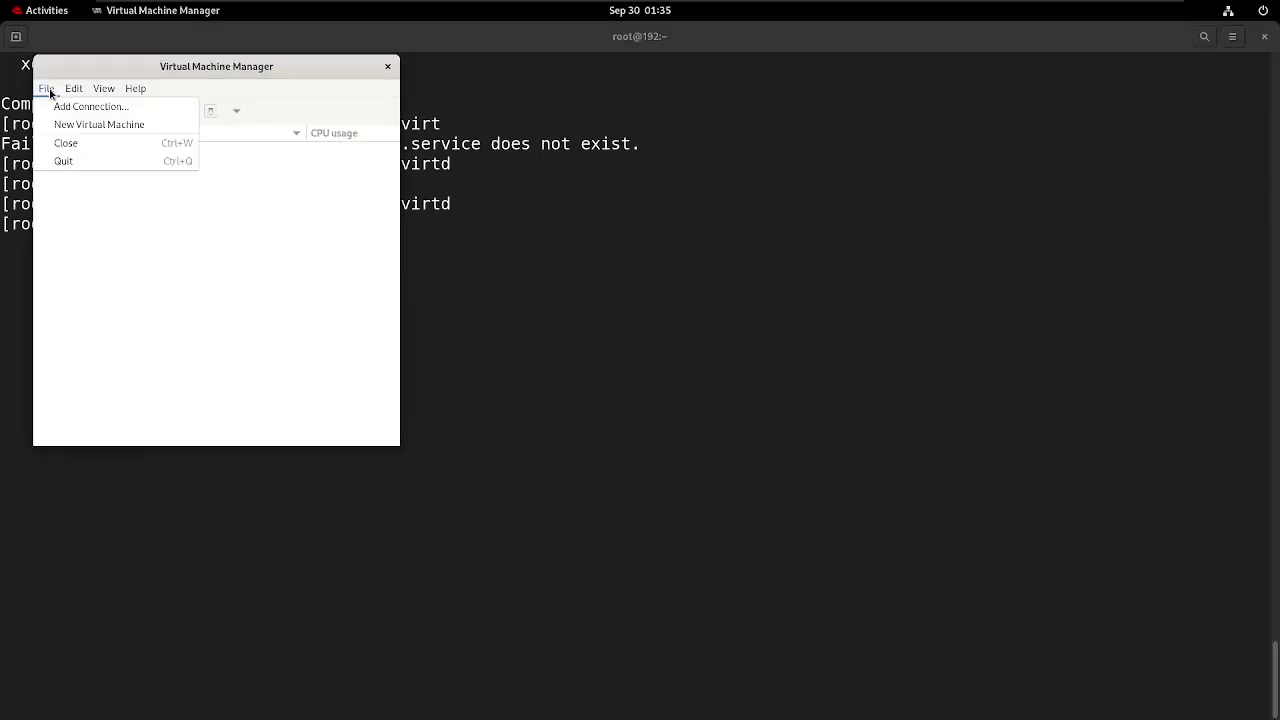
click(77, 125)
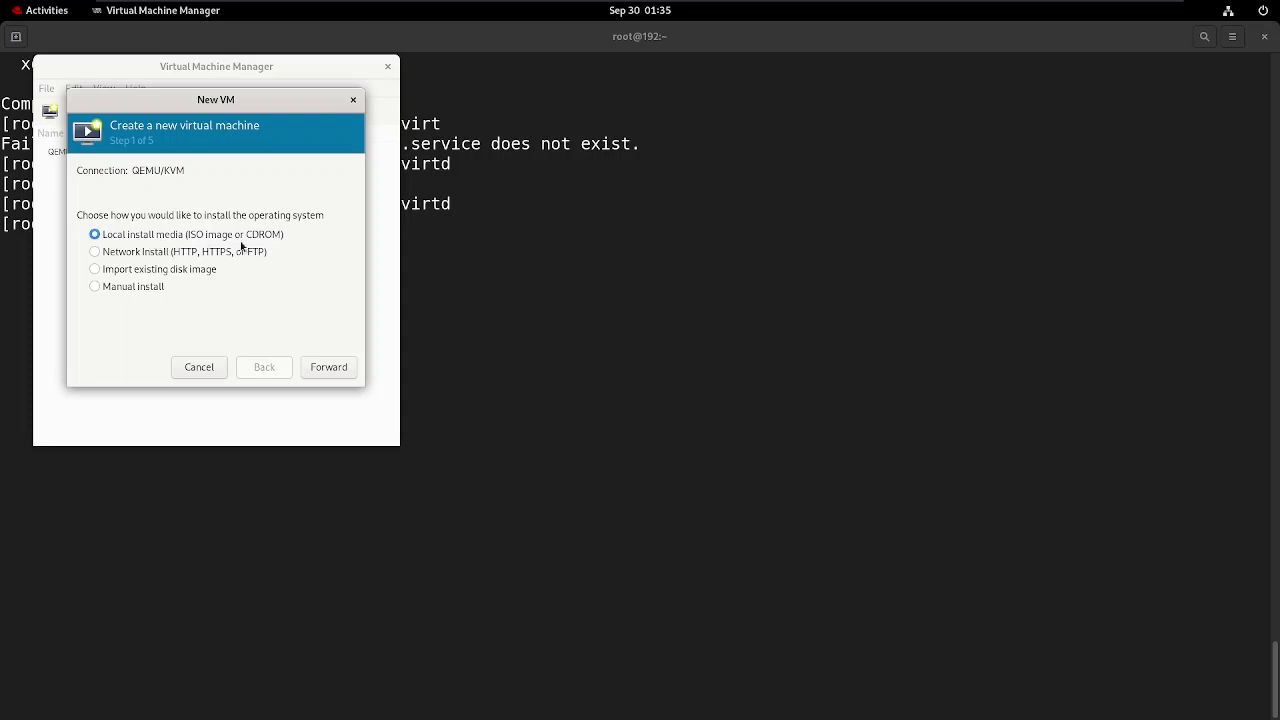
click(324, 369)
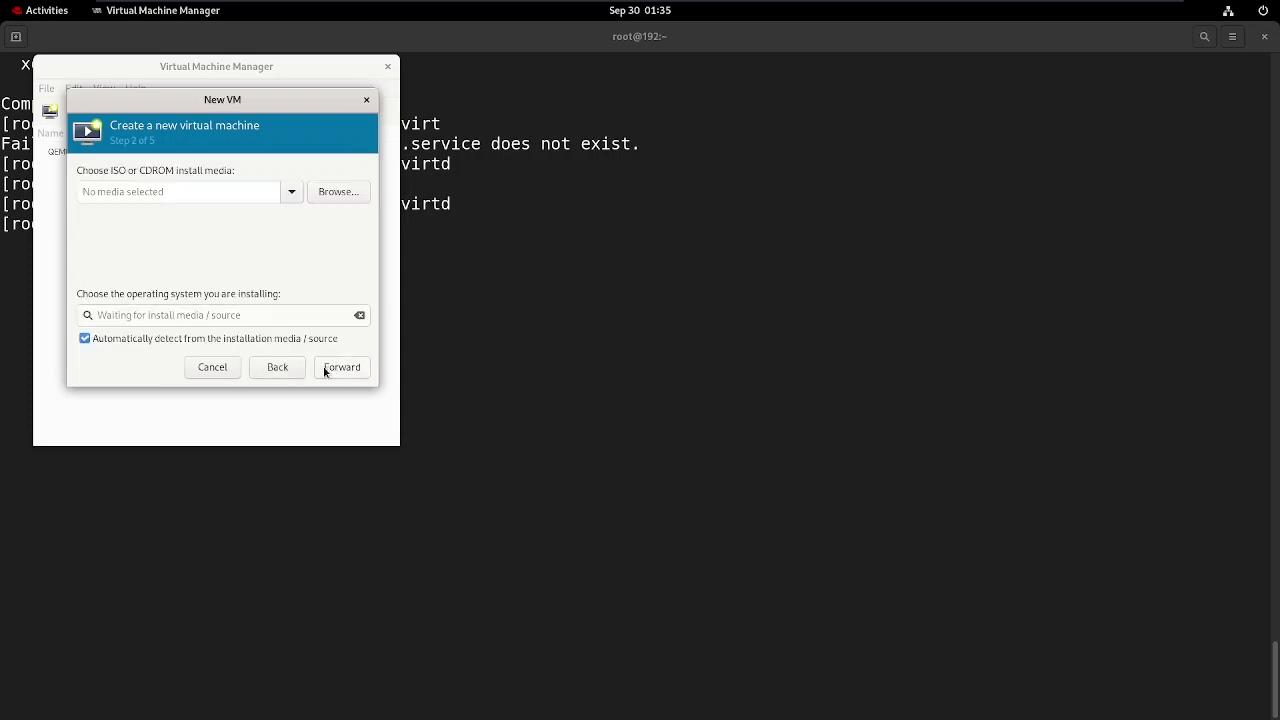
click(325, 192)
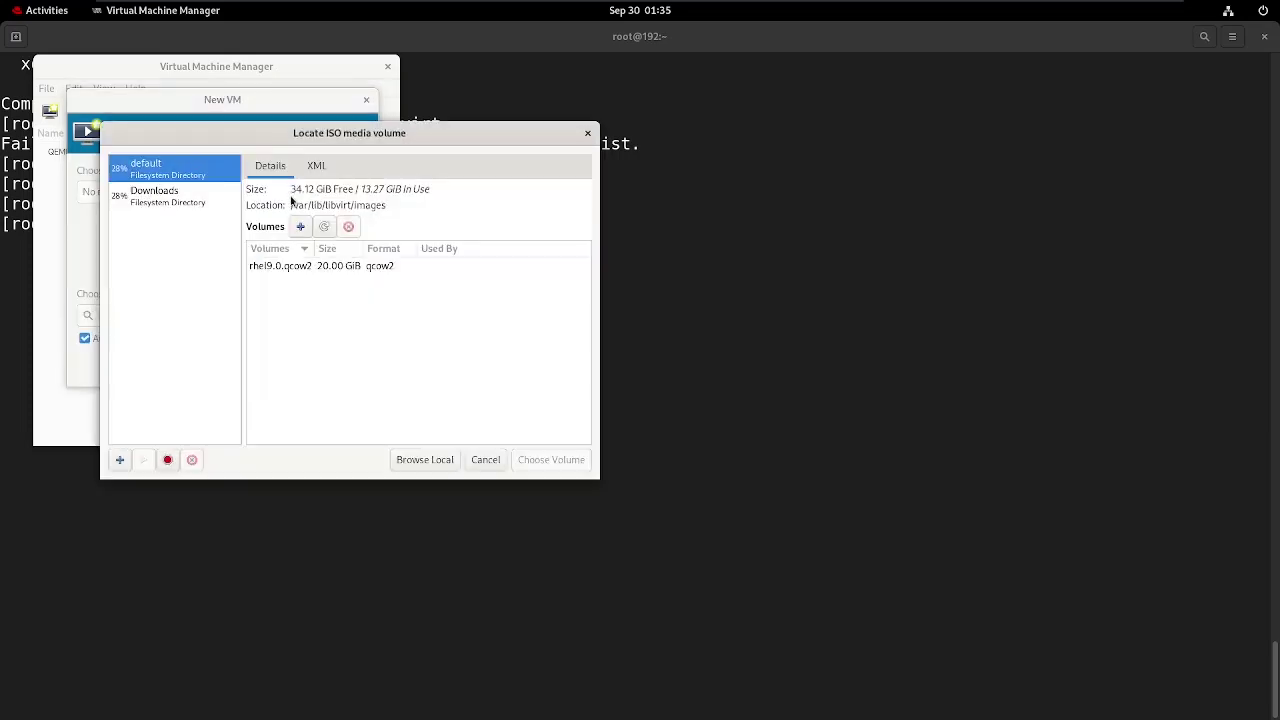
click(300, 266)
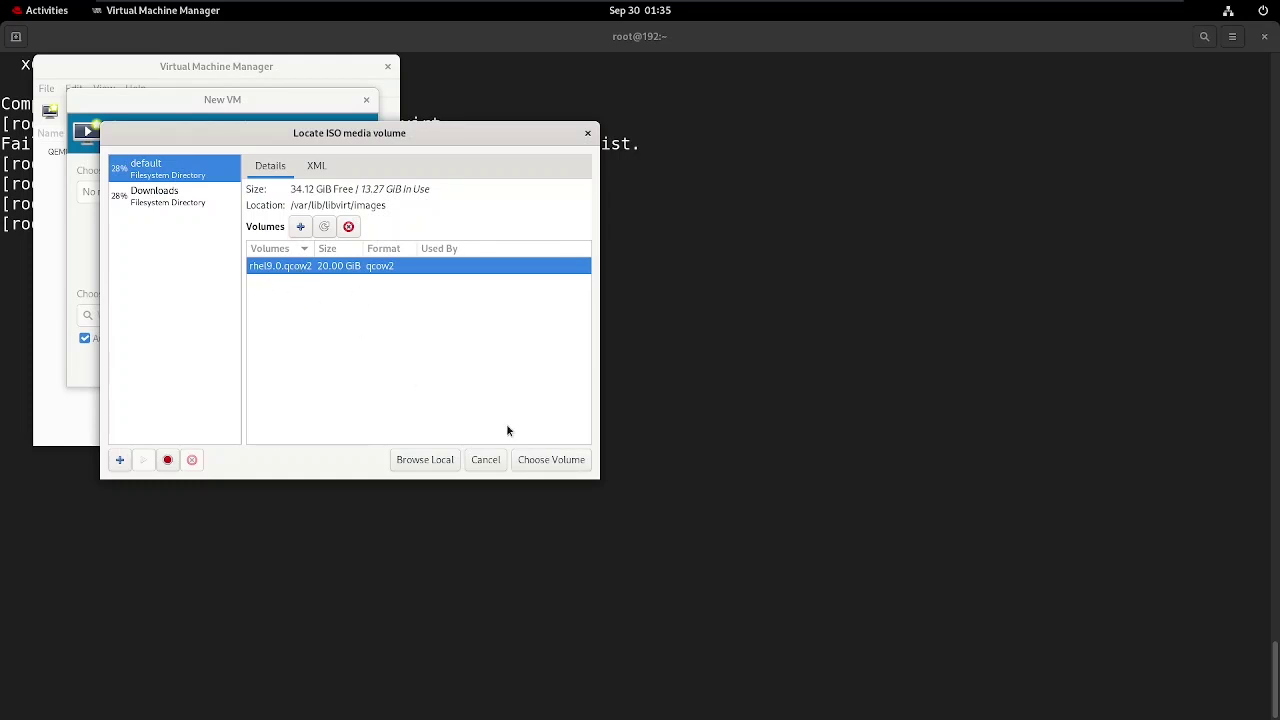
click(177, 191)
click(347, 272)
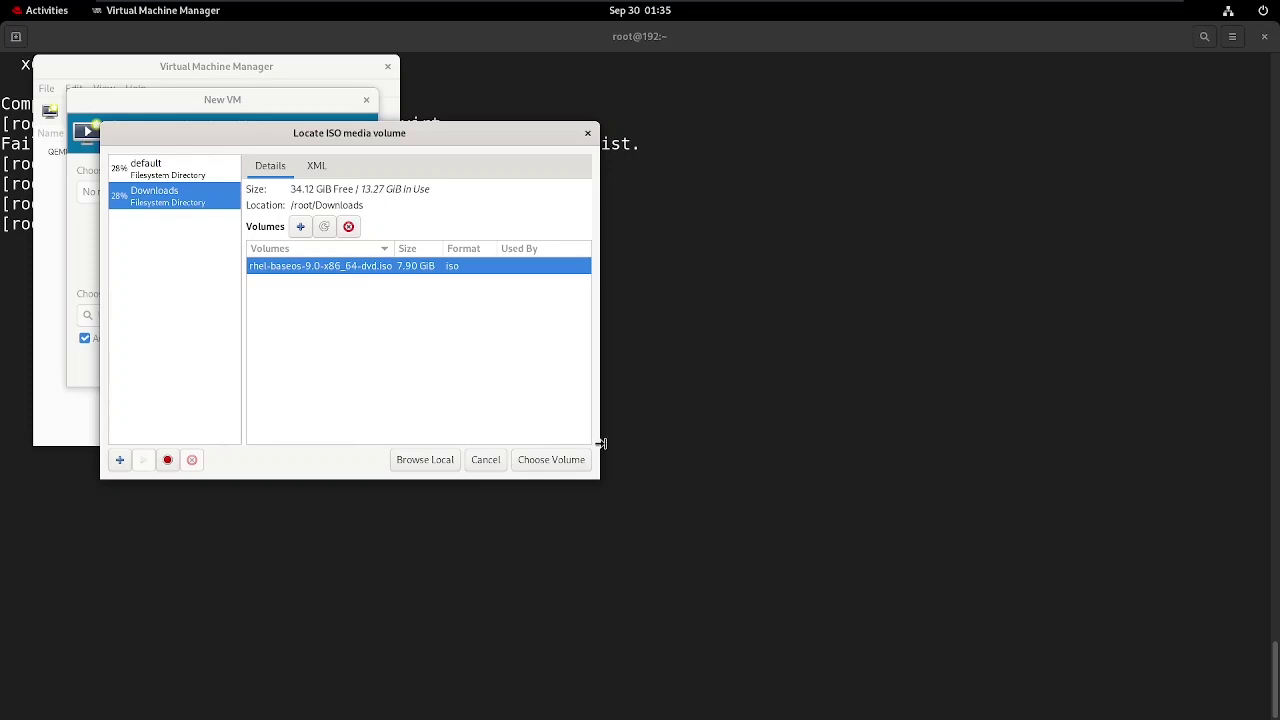
click(576, 463)
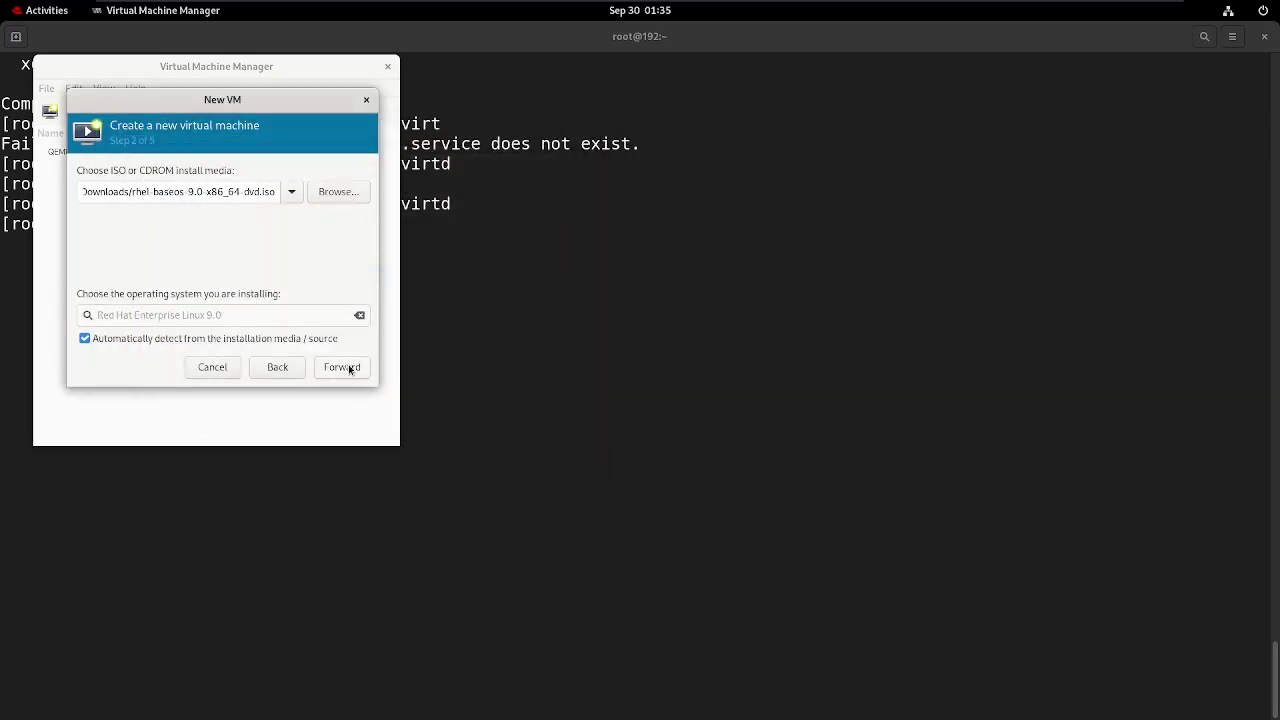
Set 1536 MiB memory and 2 CPUs, keep the 20 GiB disk, and customize before installing.
click(341, 370)
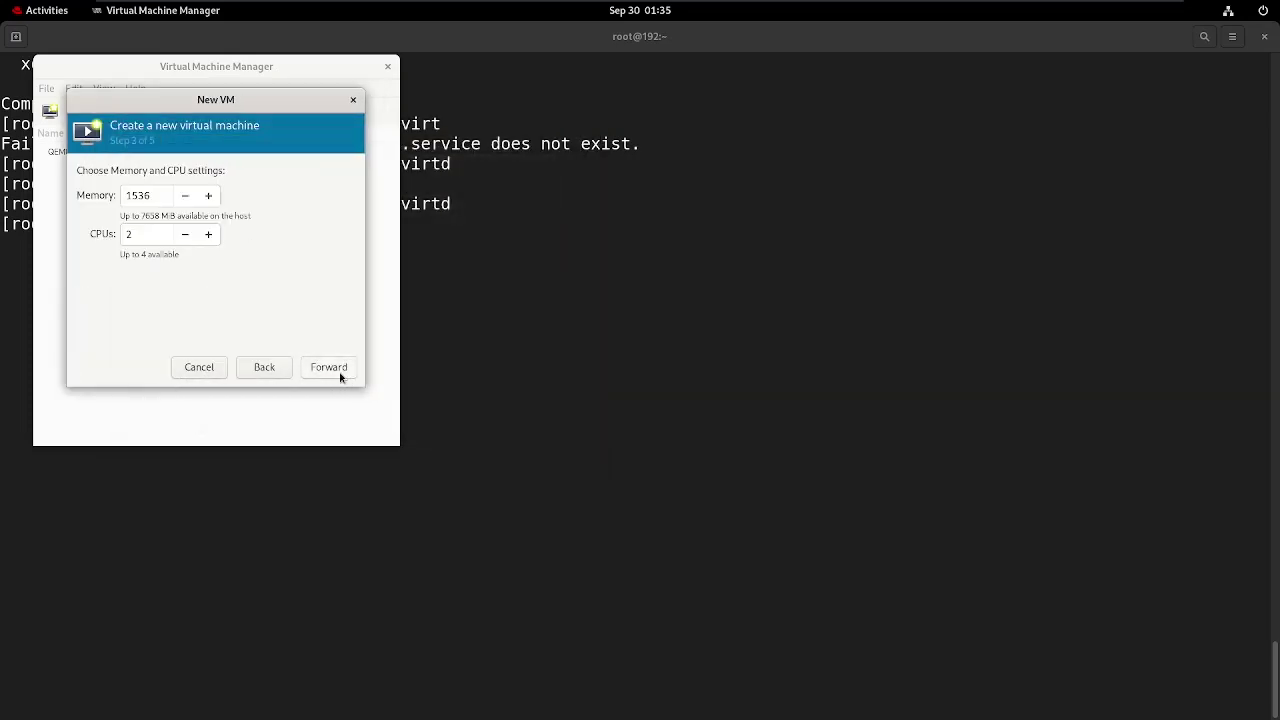
drag(157, 194, 112, 197)
click(332, 369)
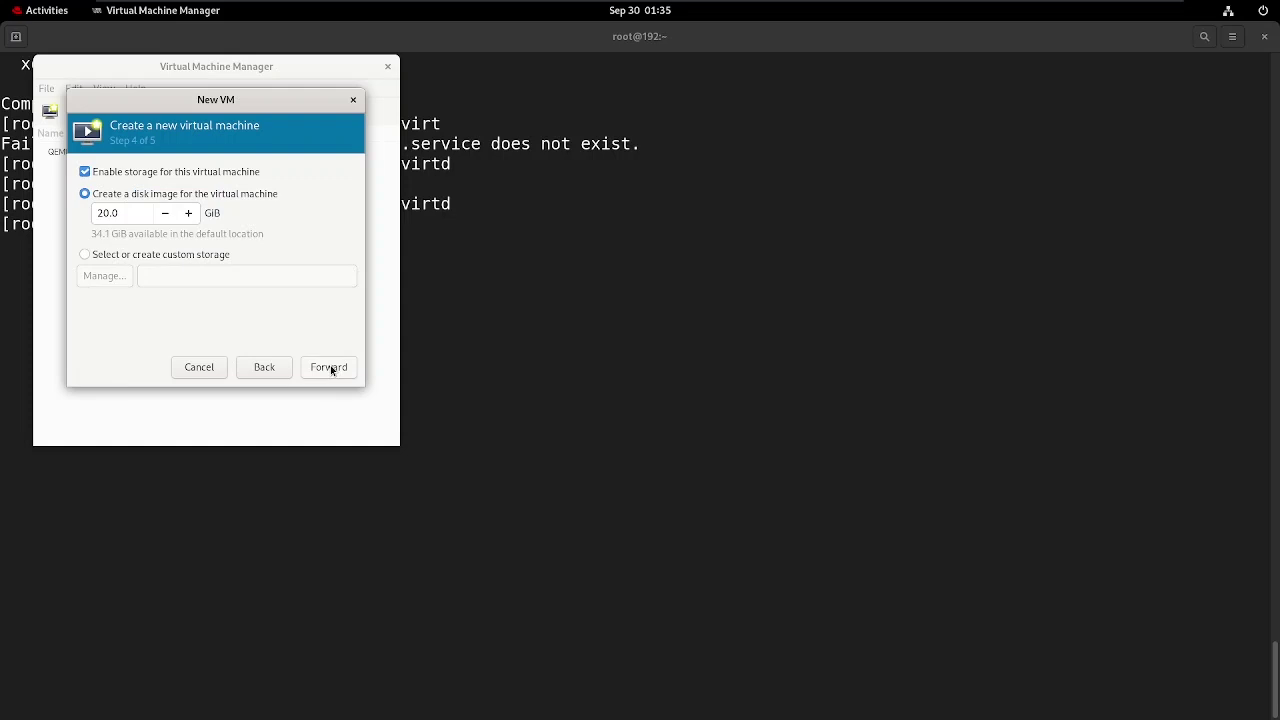
click(330, 367)
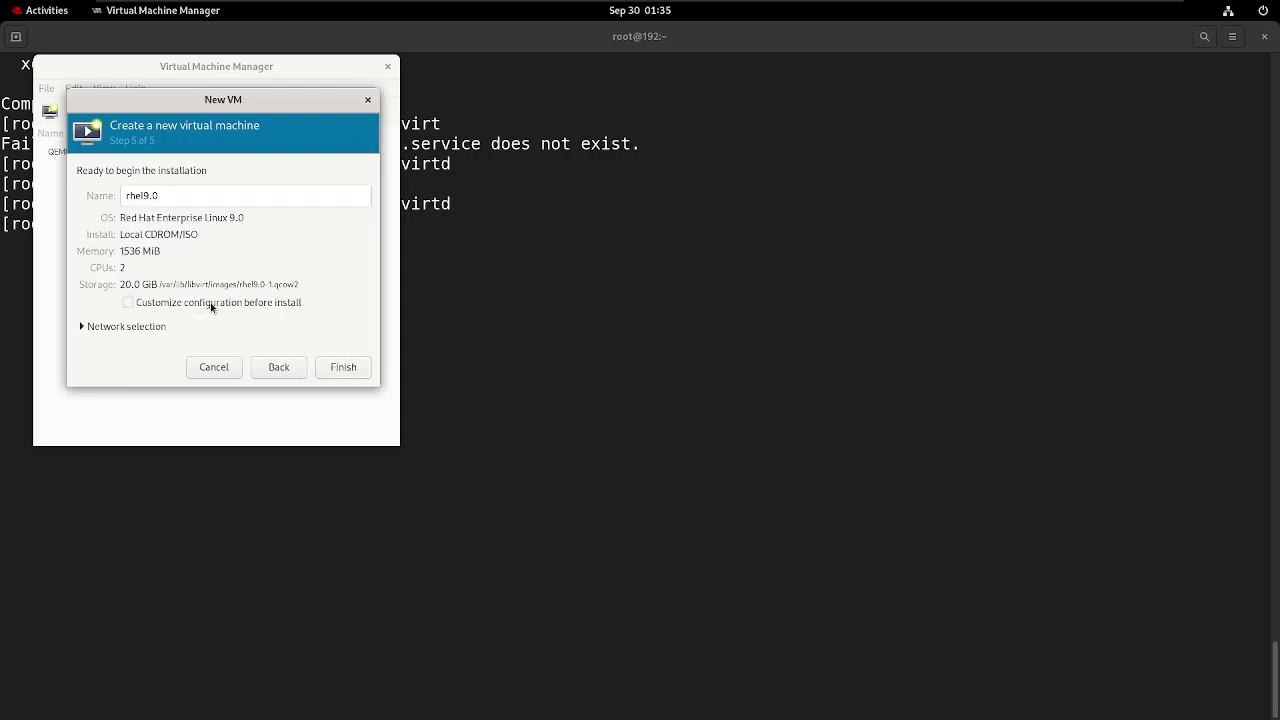
click(210, 302)
Review the rhel9.0 VM's OS, CPU, memory, boot, disk, CD-ROM and NIC pages.
click(336, 368)
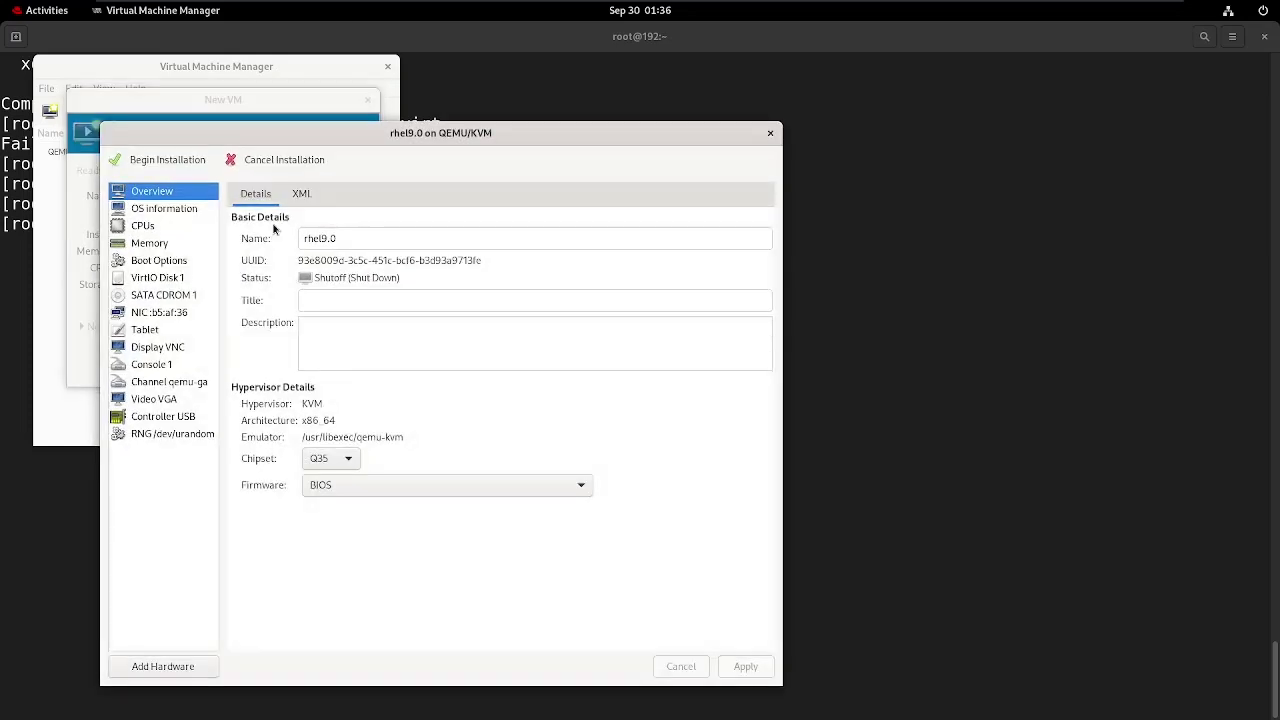
click(185, 212)
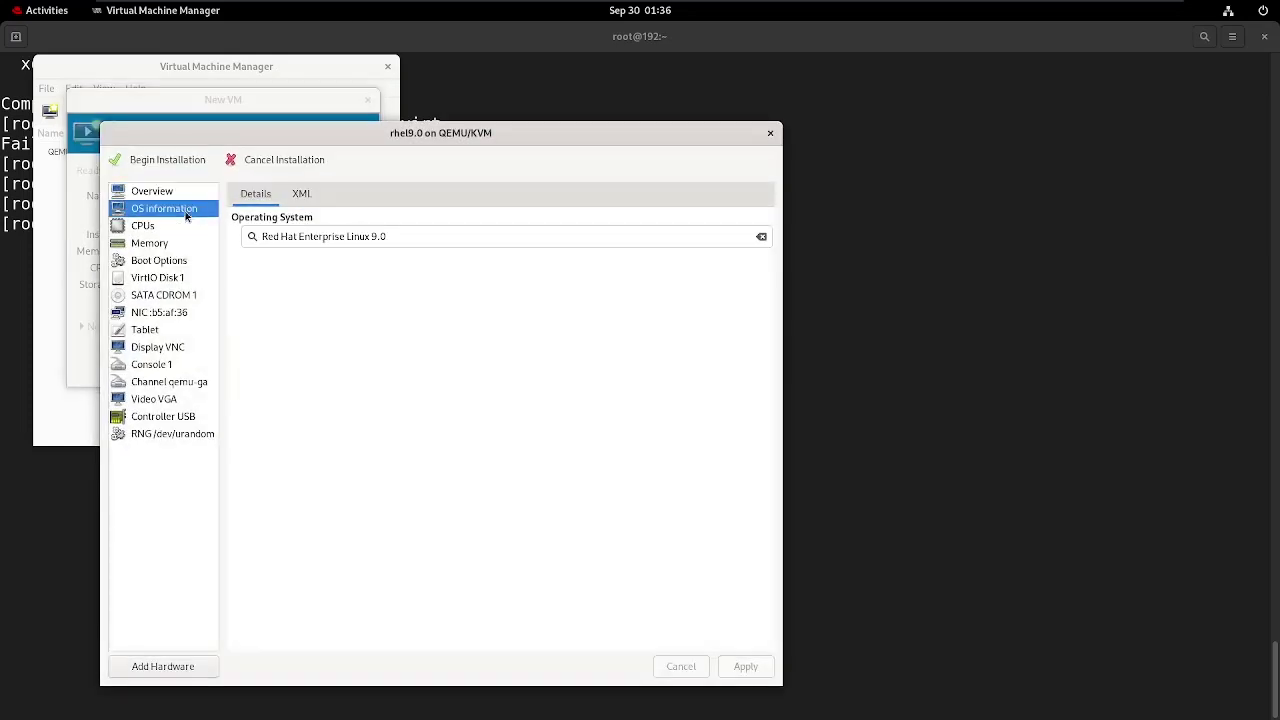
click(158, 230)
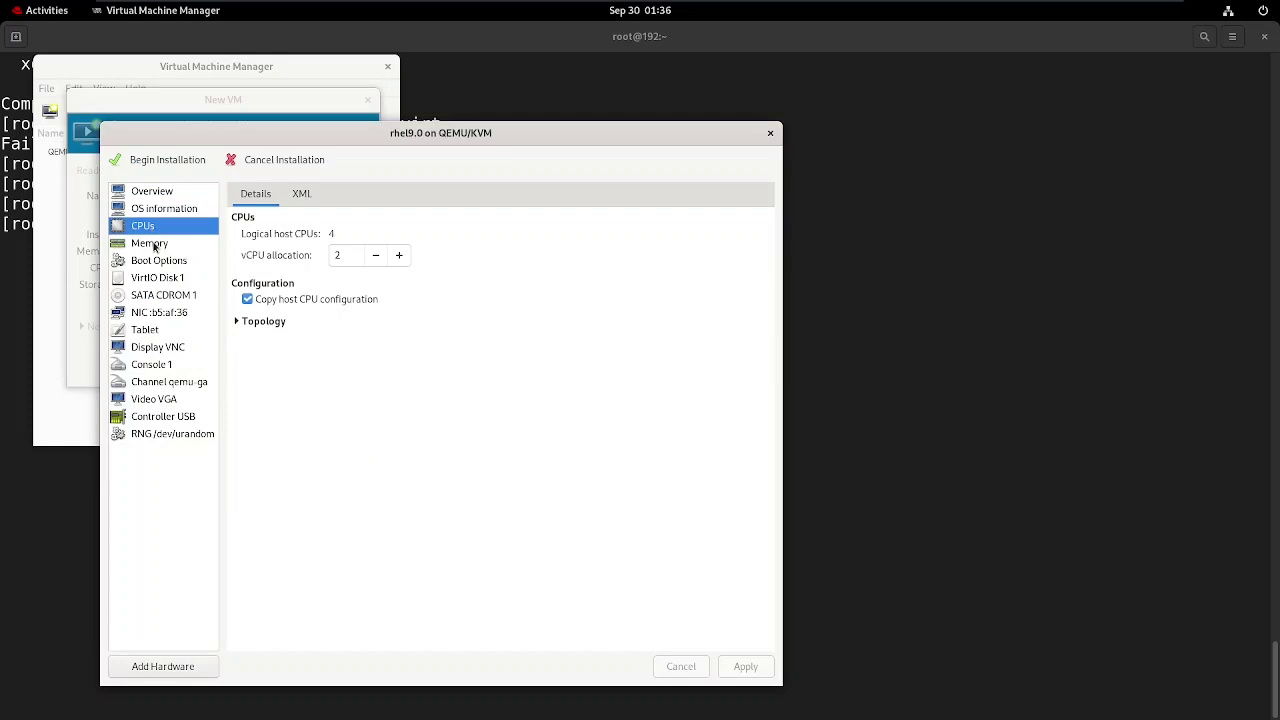
click(155, 246)
click(158, 262)
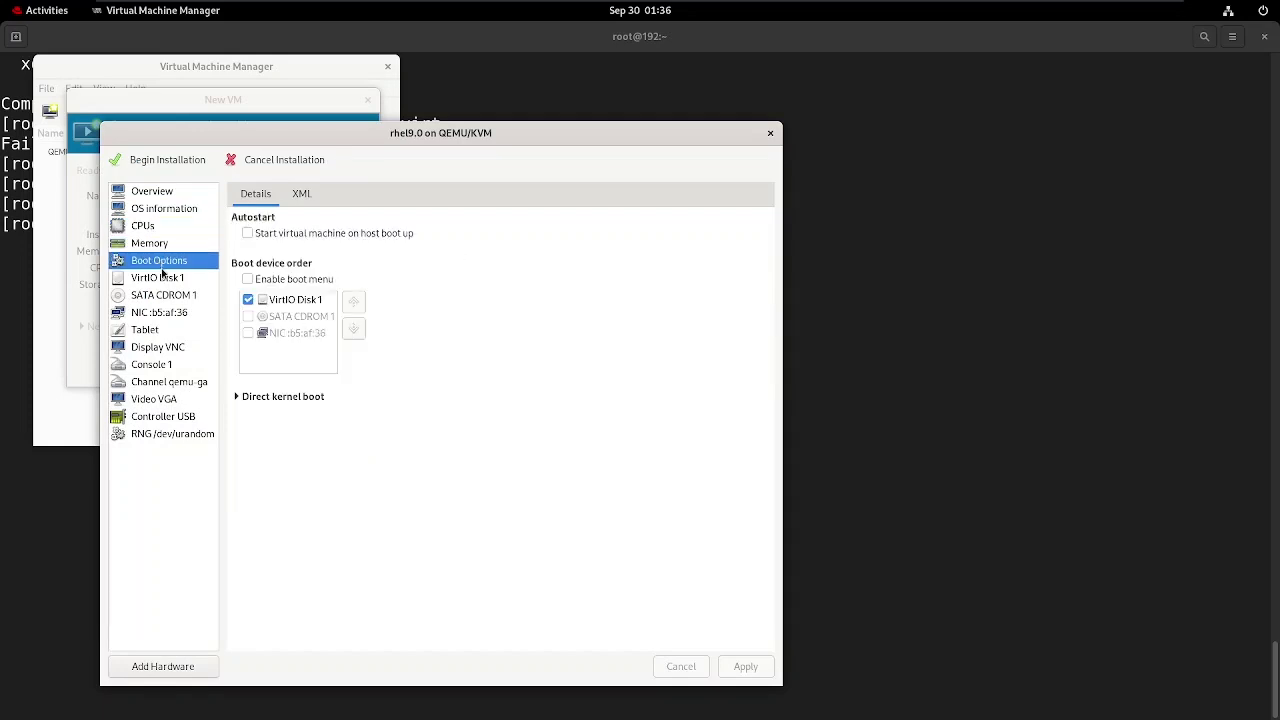
click(166, 279)
click(170, 298)
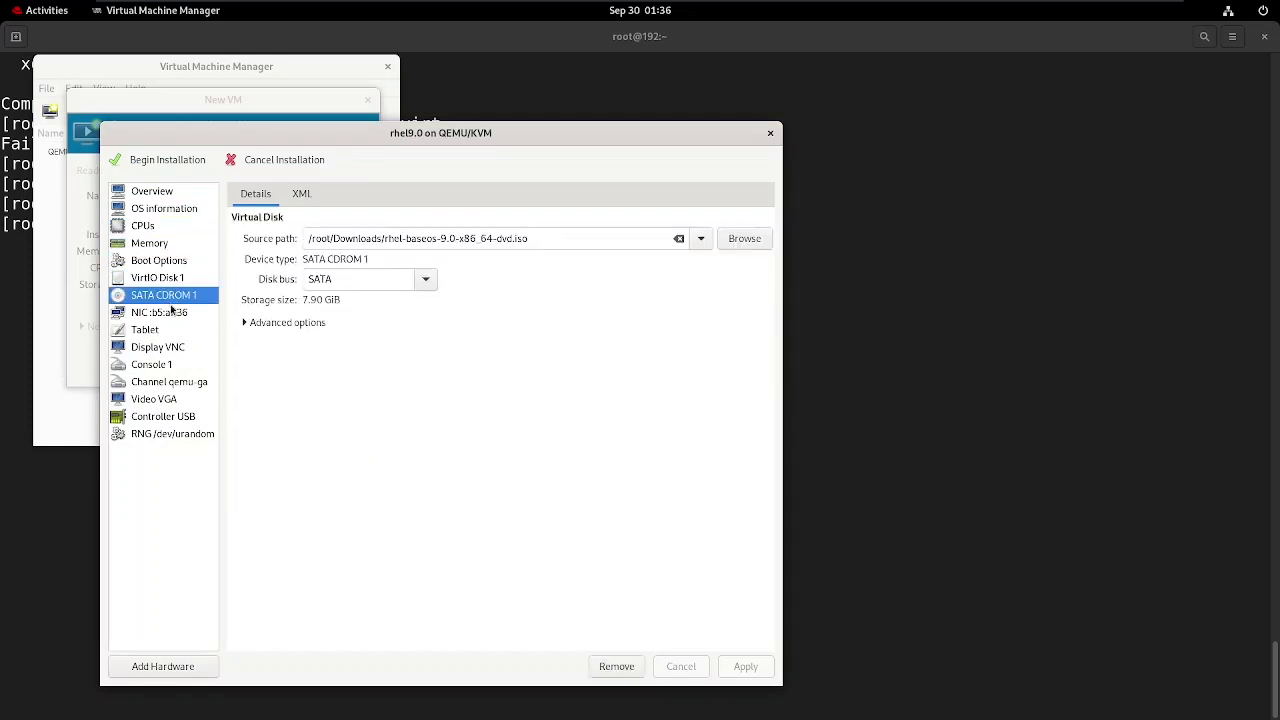
click(172, 316)
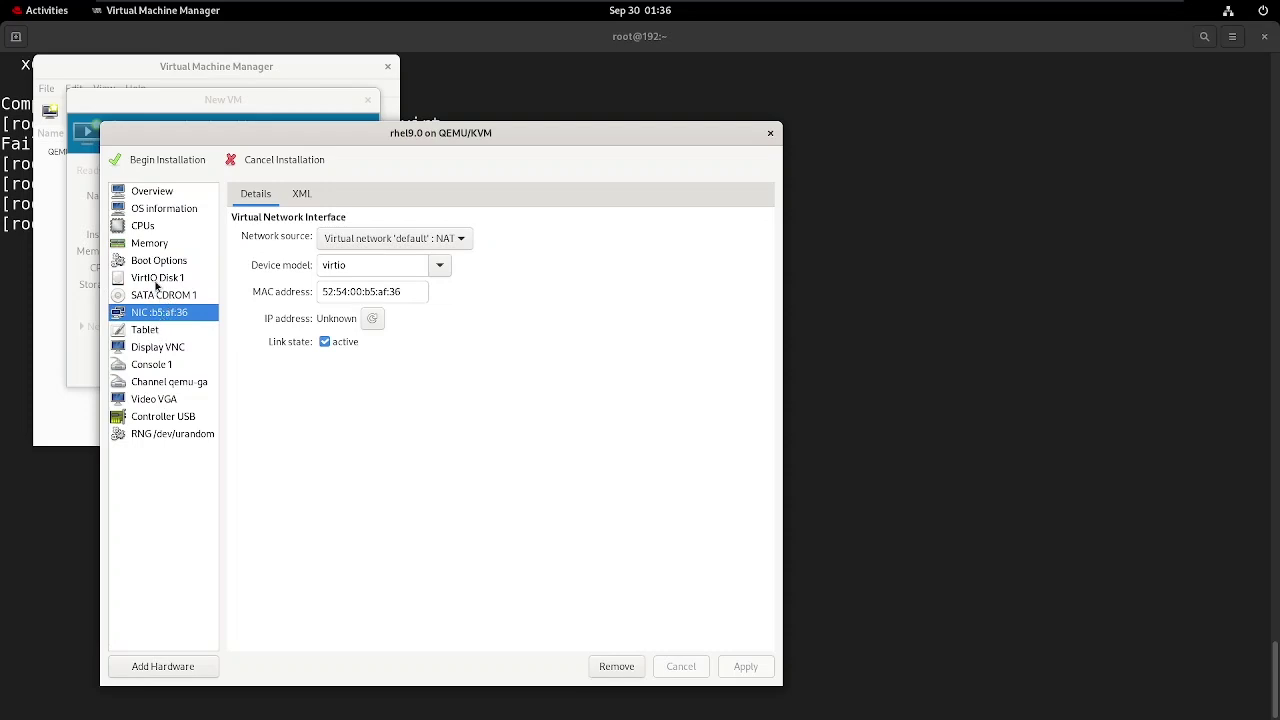
Recheck the CD-ROM and first disk, then open the Add New Virtual Hardware dialog.
click(161, 297)
click(158, 280)
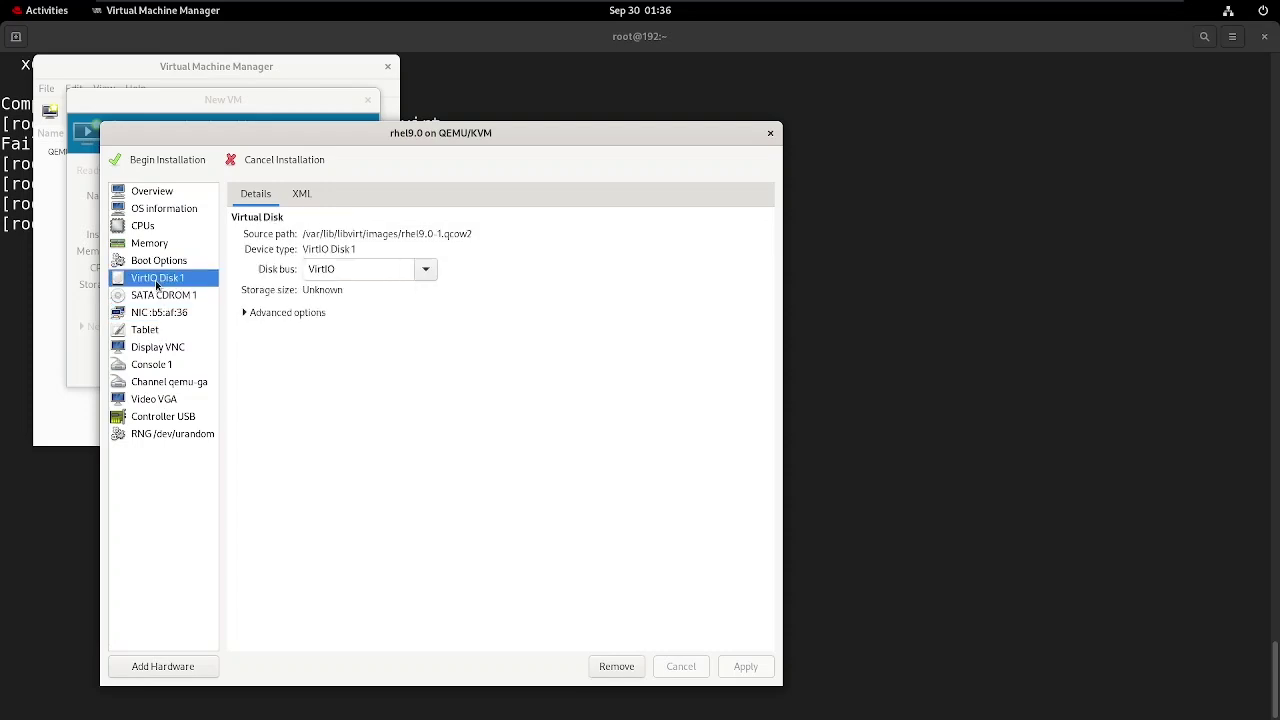
click(152, 666)
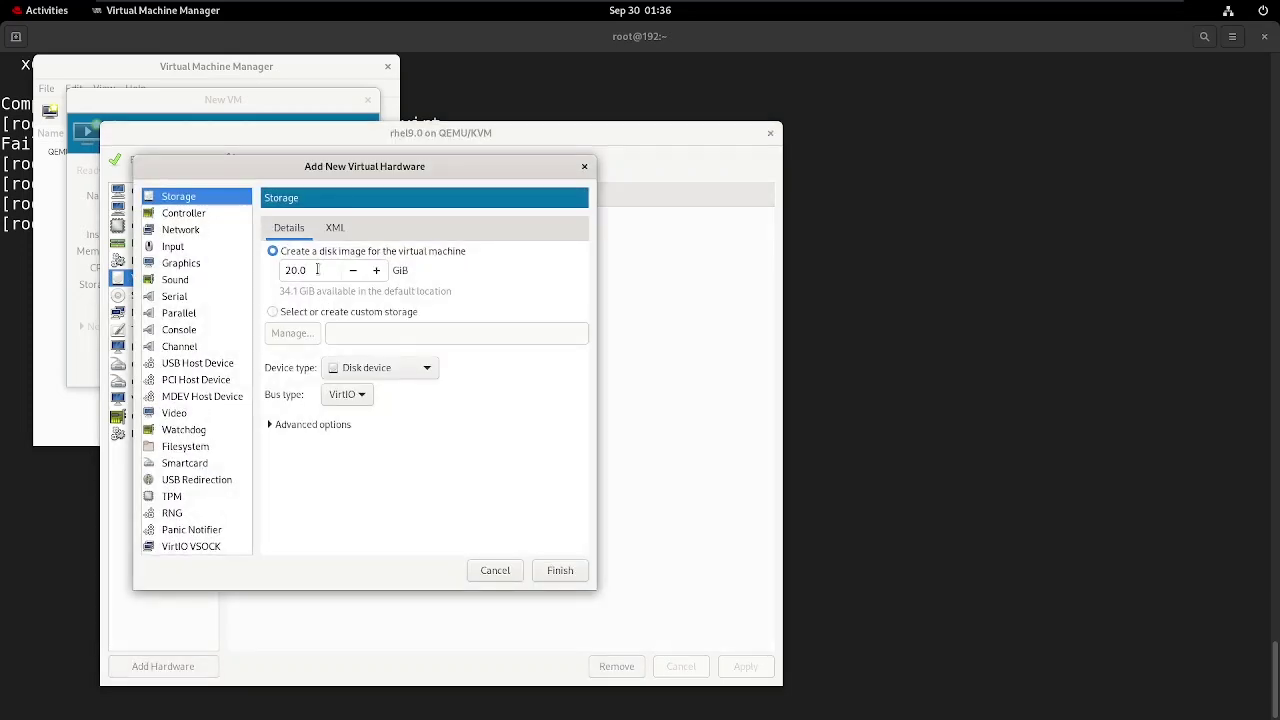
Add a second VirtIO disk sized 5 GiB.
click(316, 268)
key(BackSpace)
key(BackSpace)
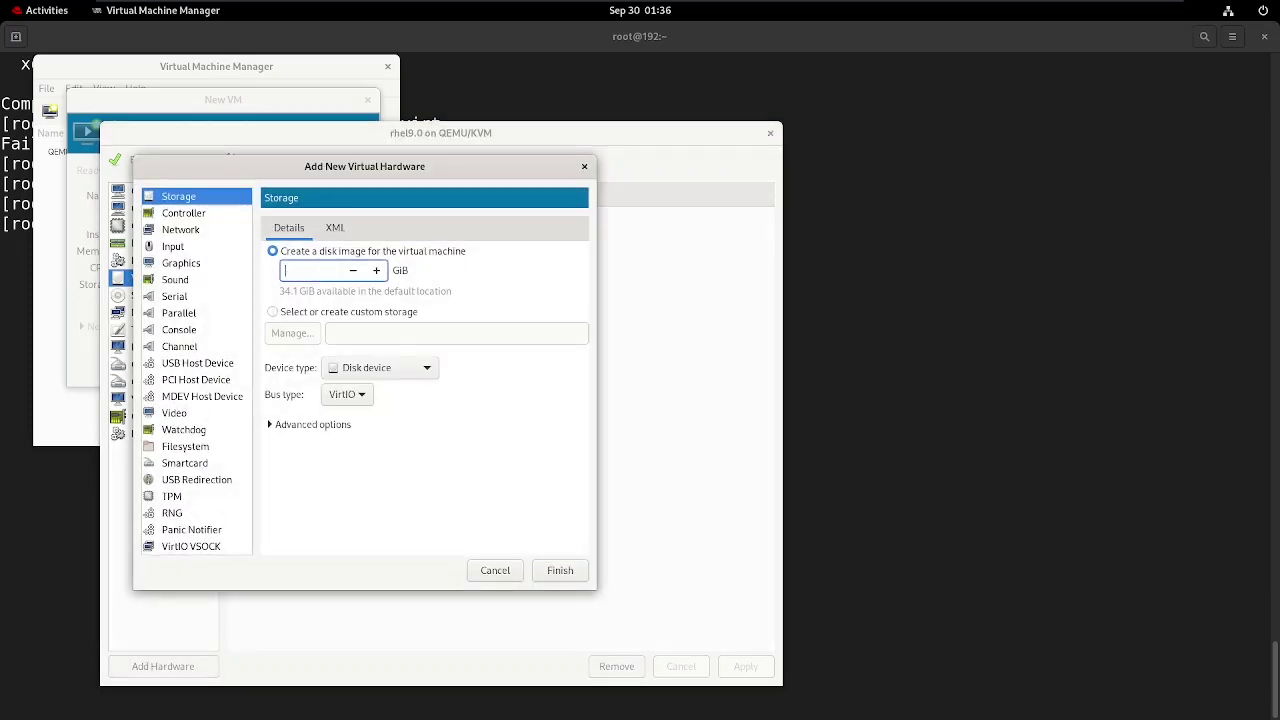
text(5)
click(541, 574)
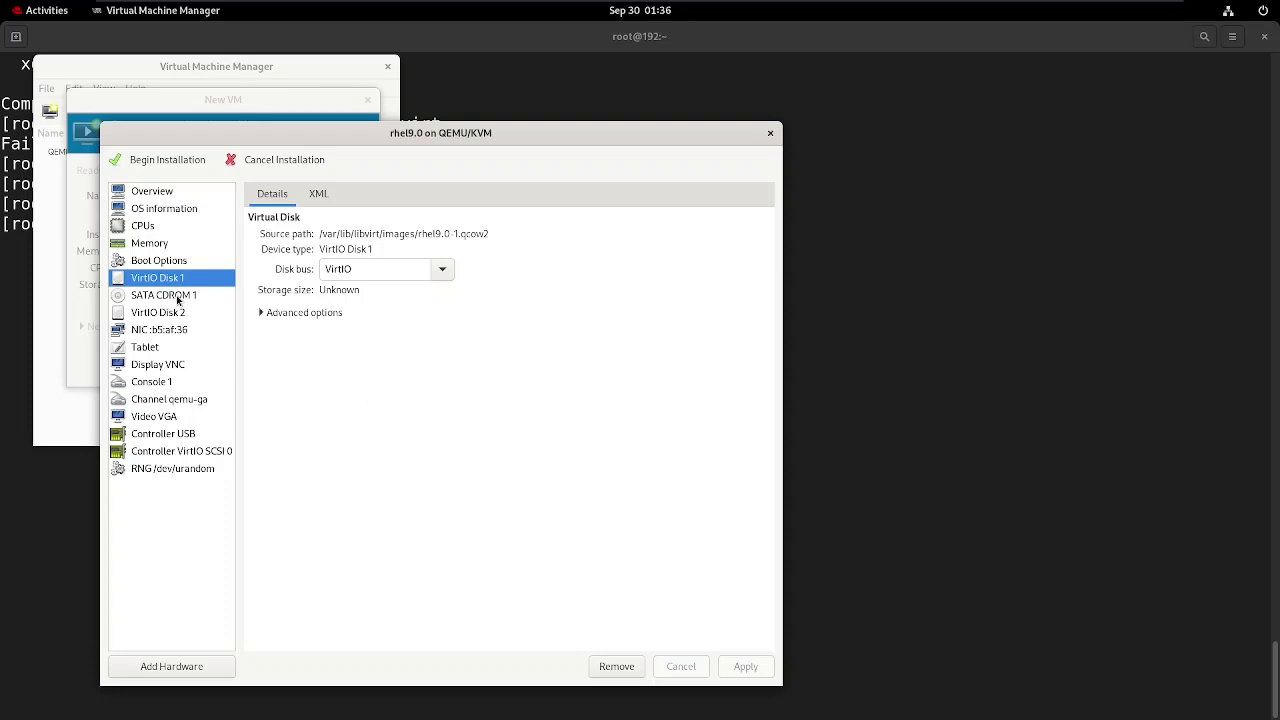
Keep VirtIO Disk 1 on the VirtIO bus, apply the settings, and begin installation.
click(178, 298)
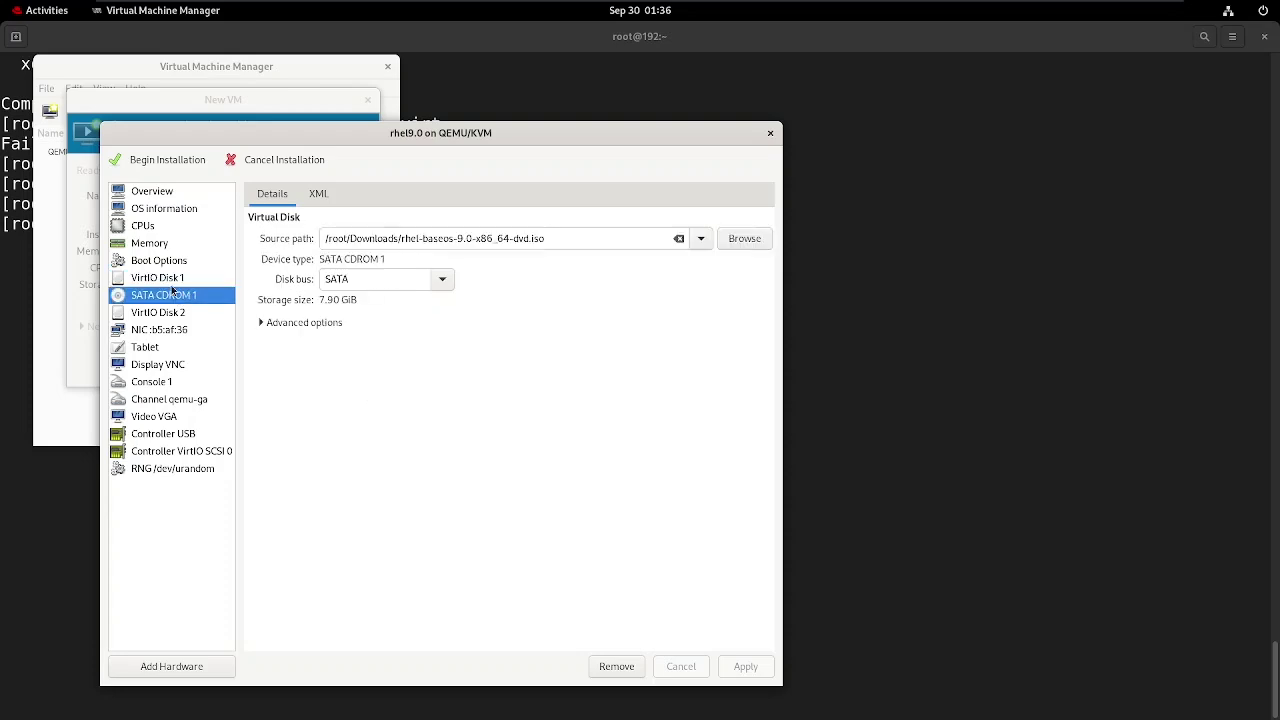
click(170, 279)
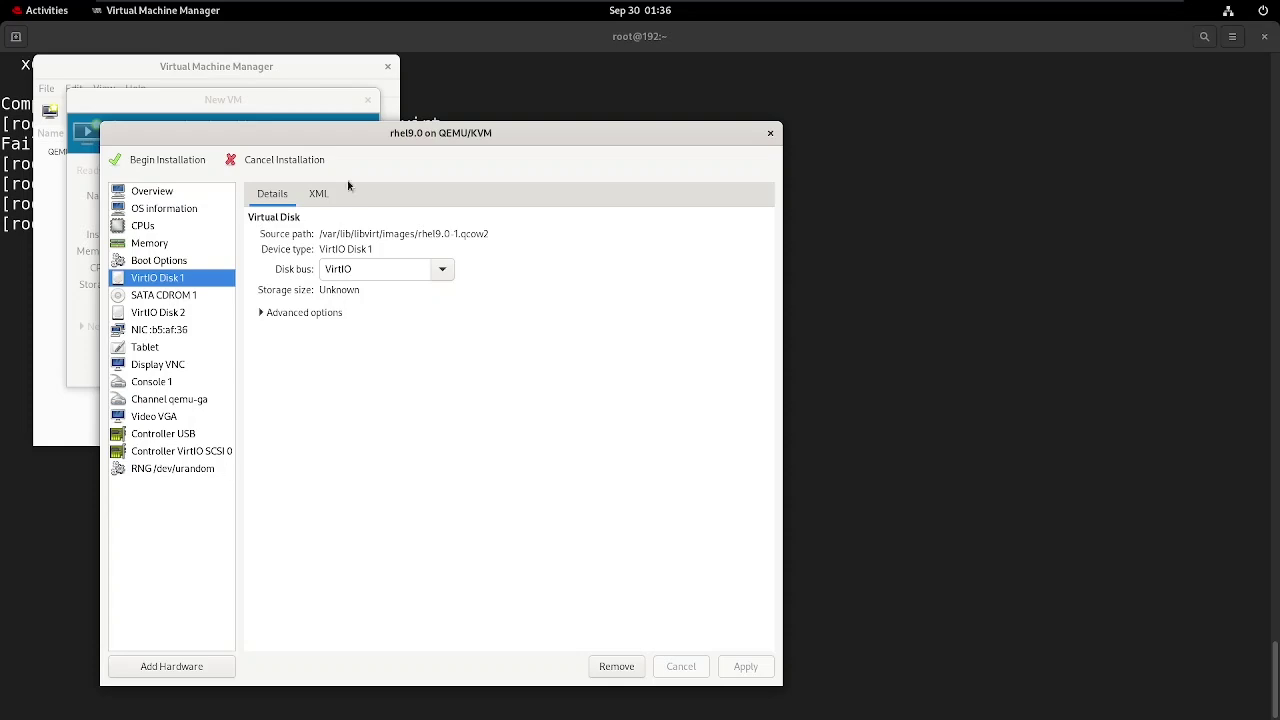
click(316, 311)
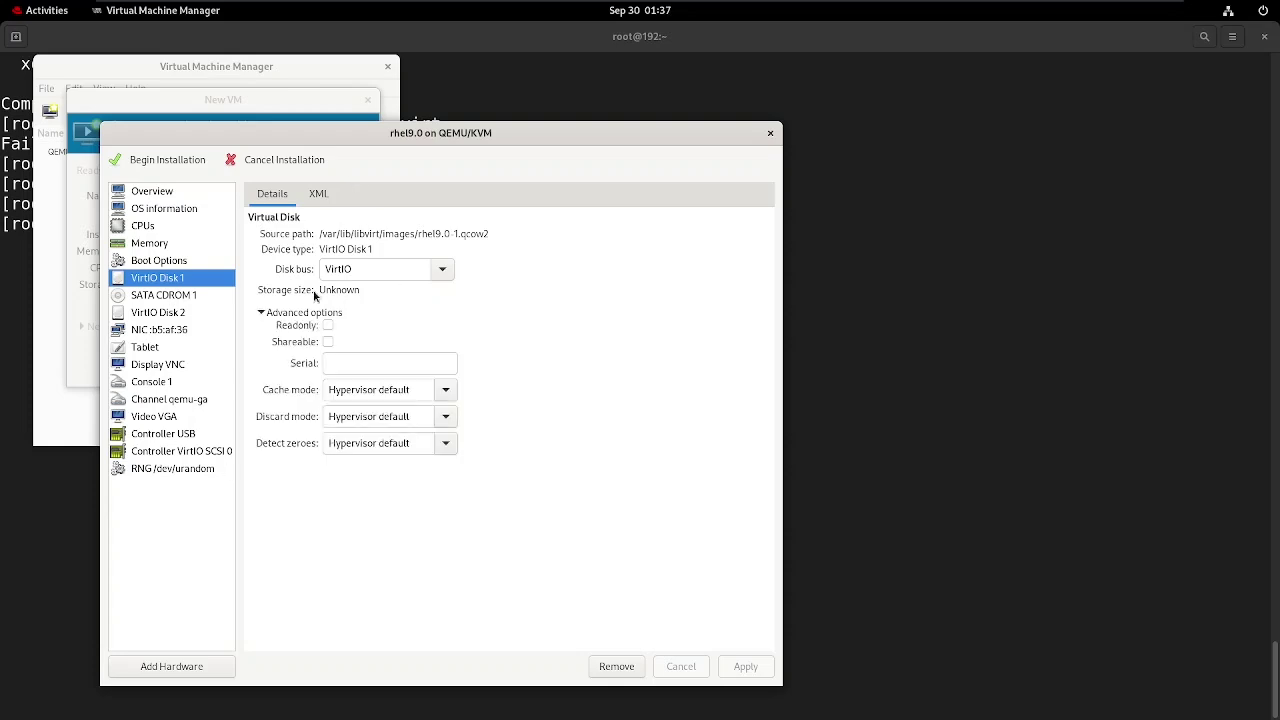
click(437, 272)
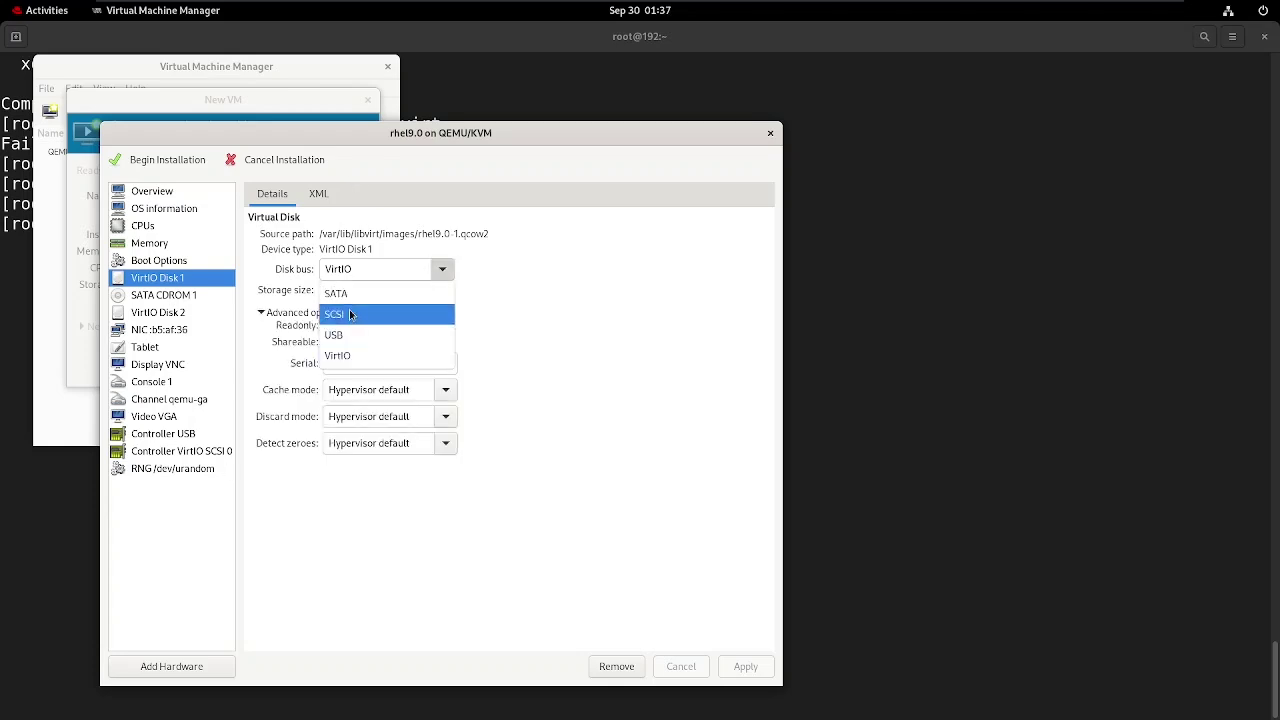
click(352, 295)
click(432, 276)
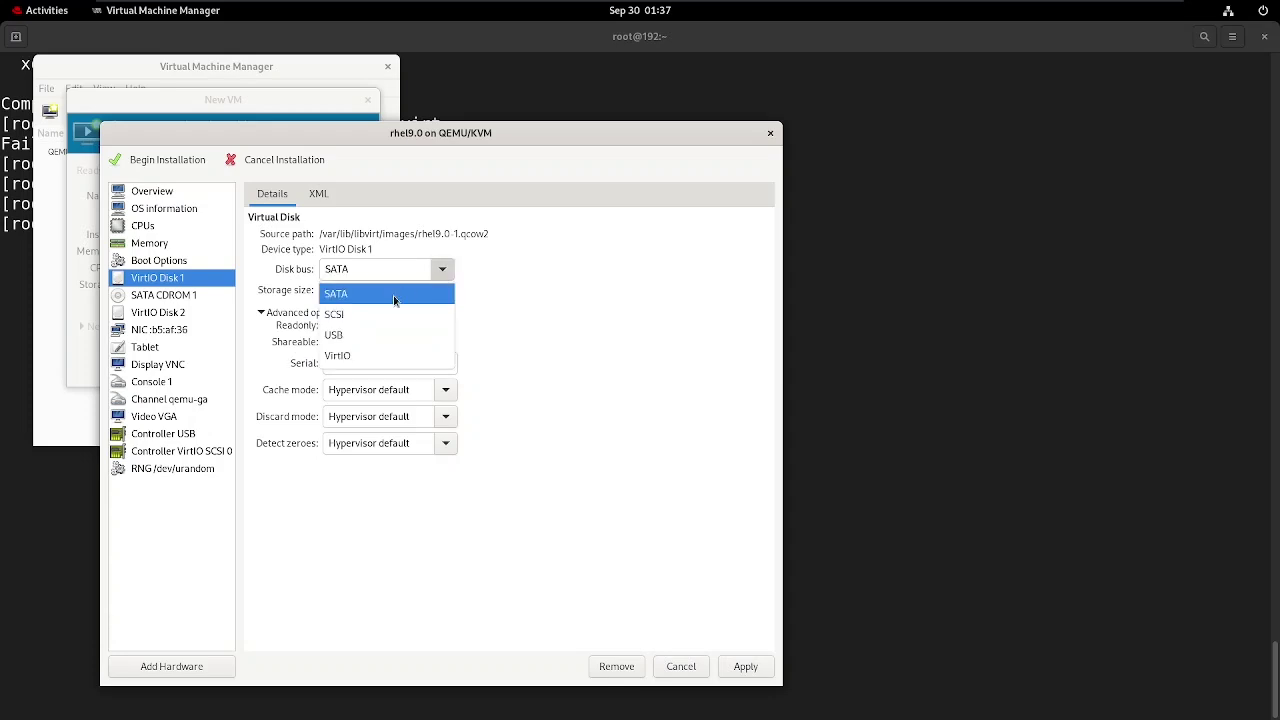
click(340, 351)
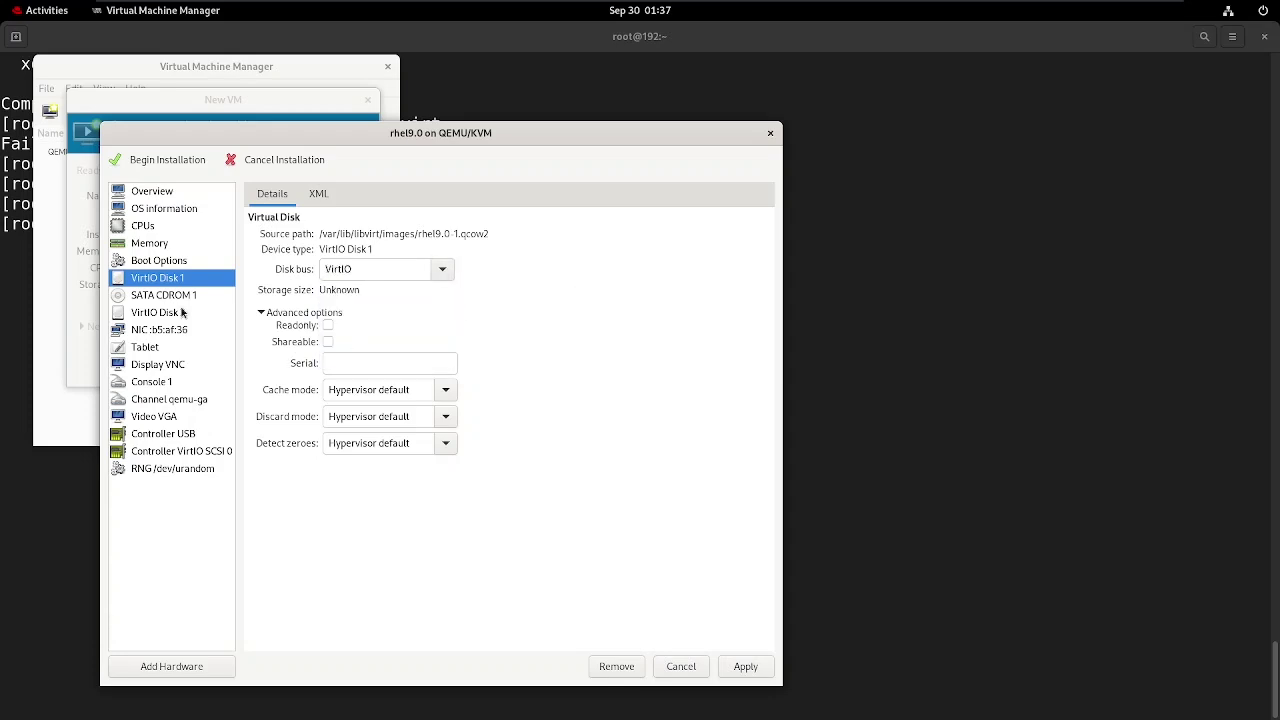
click(746, 670)
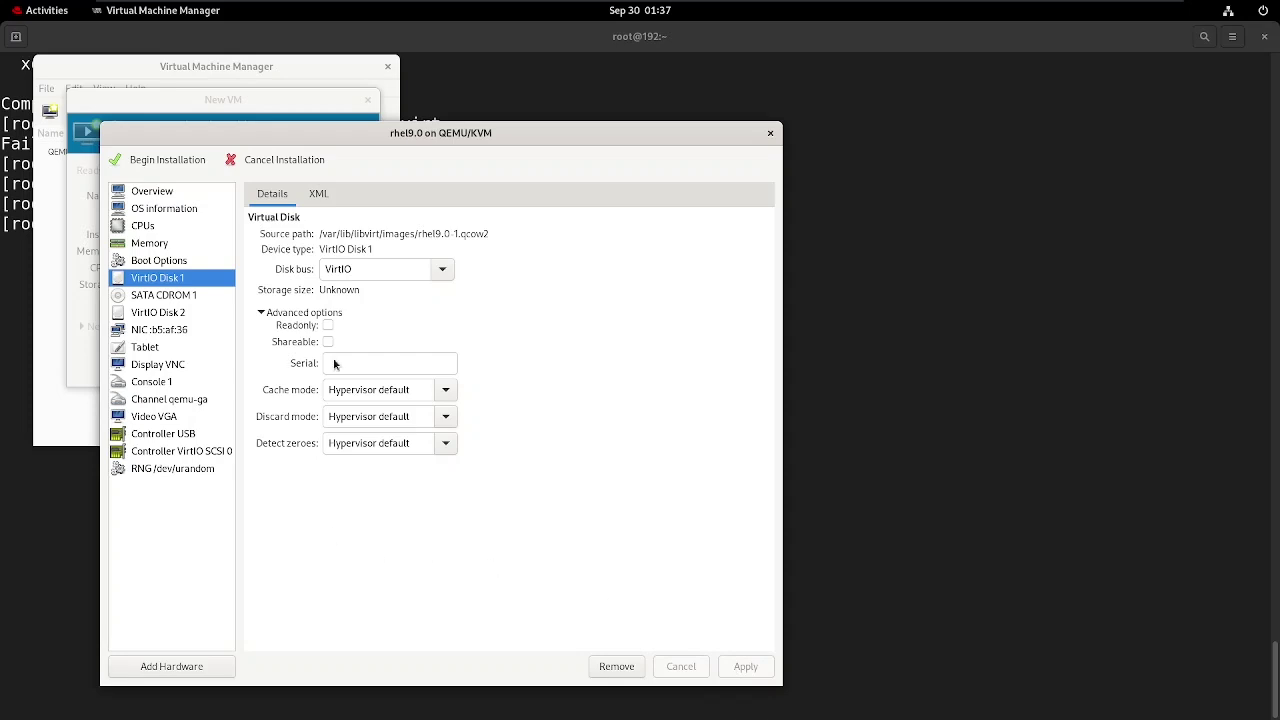
click(182, 161)
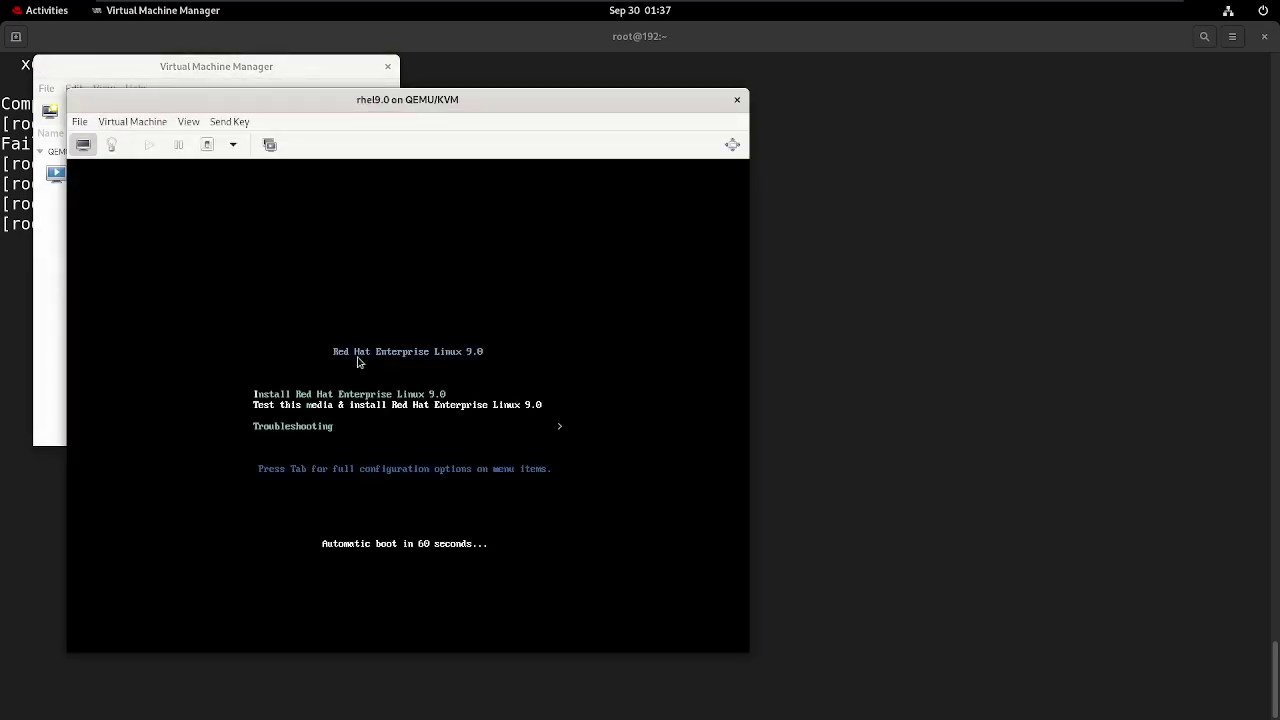
Boot the Install Red Hat Enterprise Linux 9.0 entry, skipping the media test.
click(386, 398)
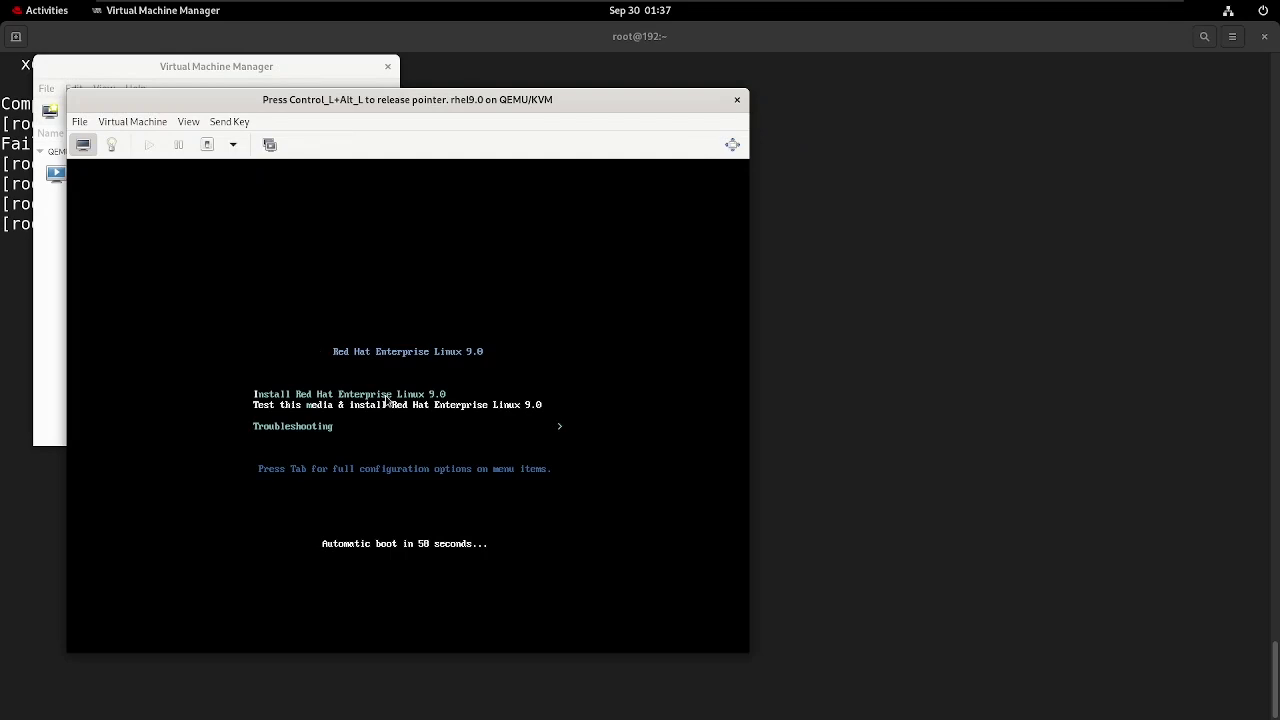
key(Up)
key(Return)
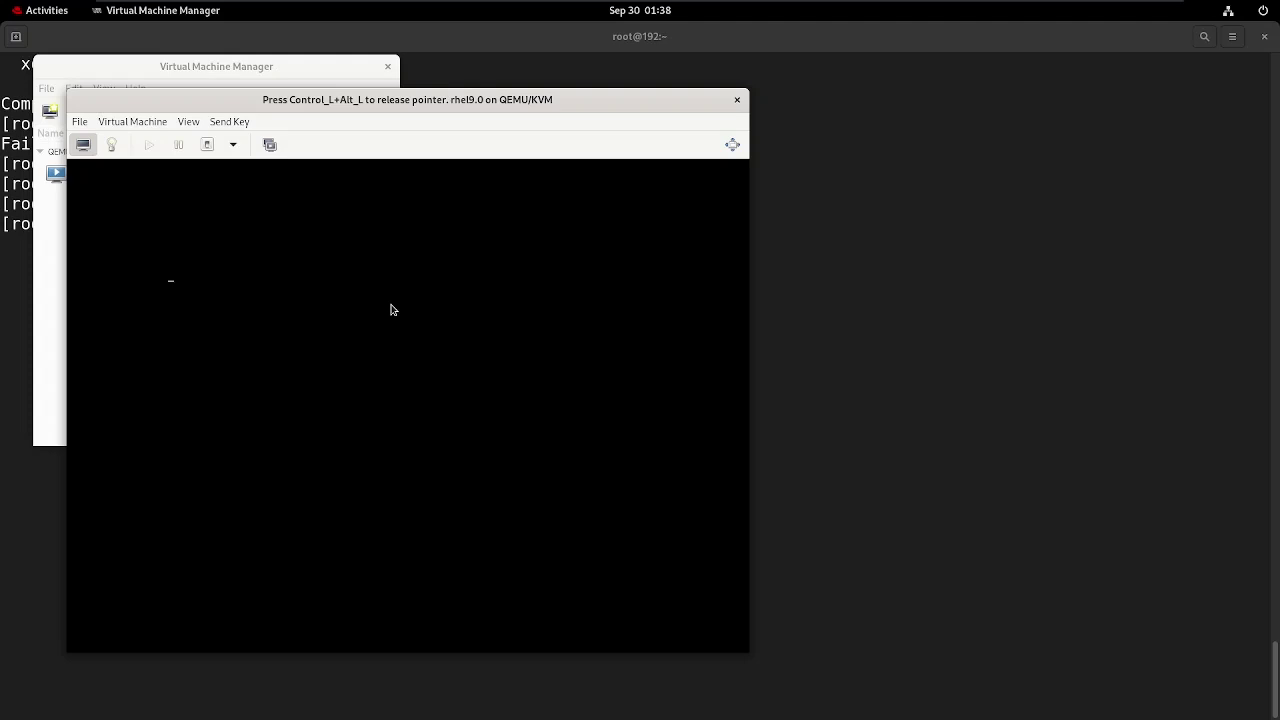
key(ctrl+alt)
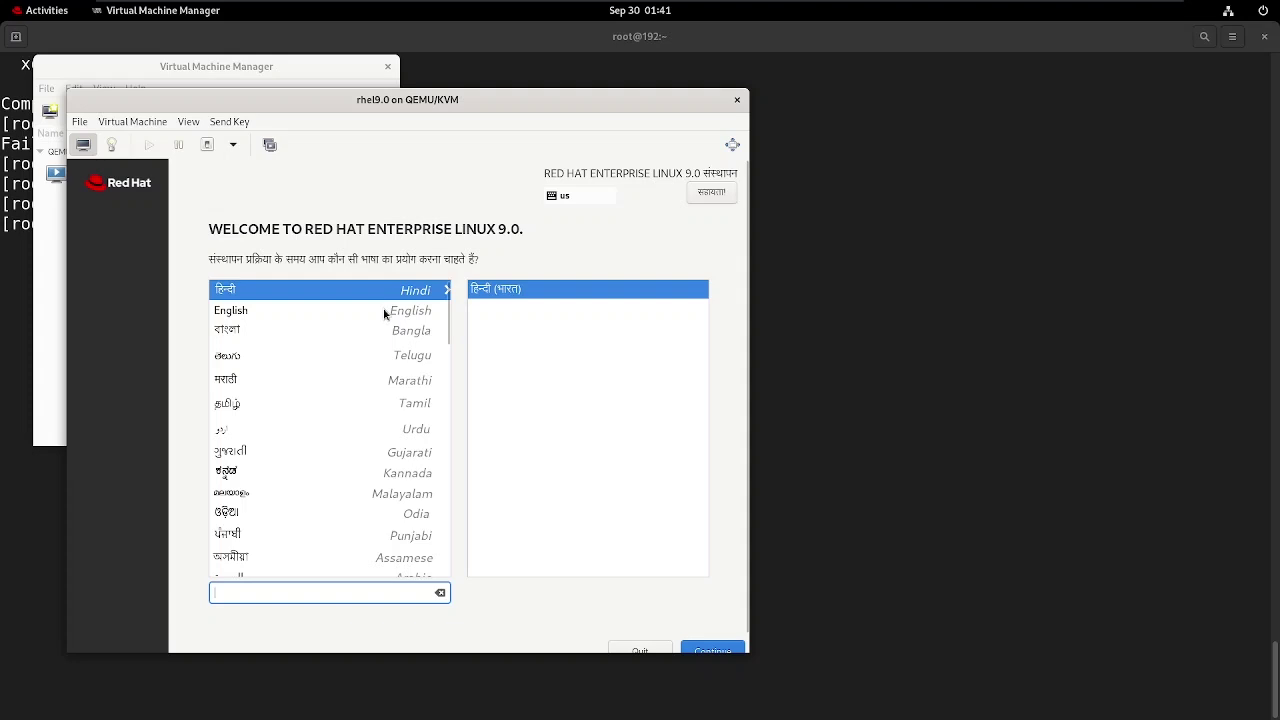
Choose English (India) as the installer language and continue to the summary.
click(386, 311)
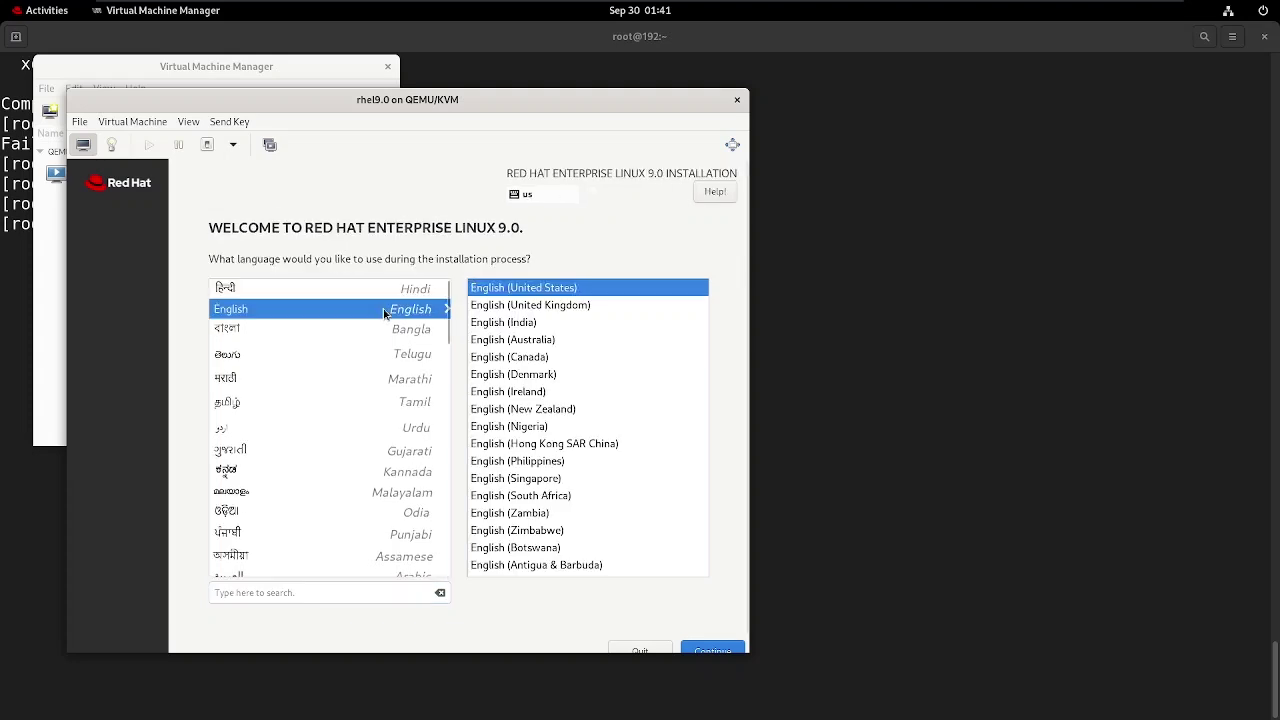
click(540, 320)
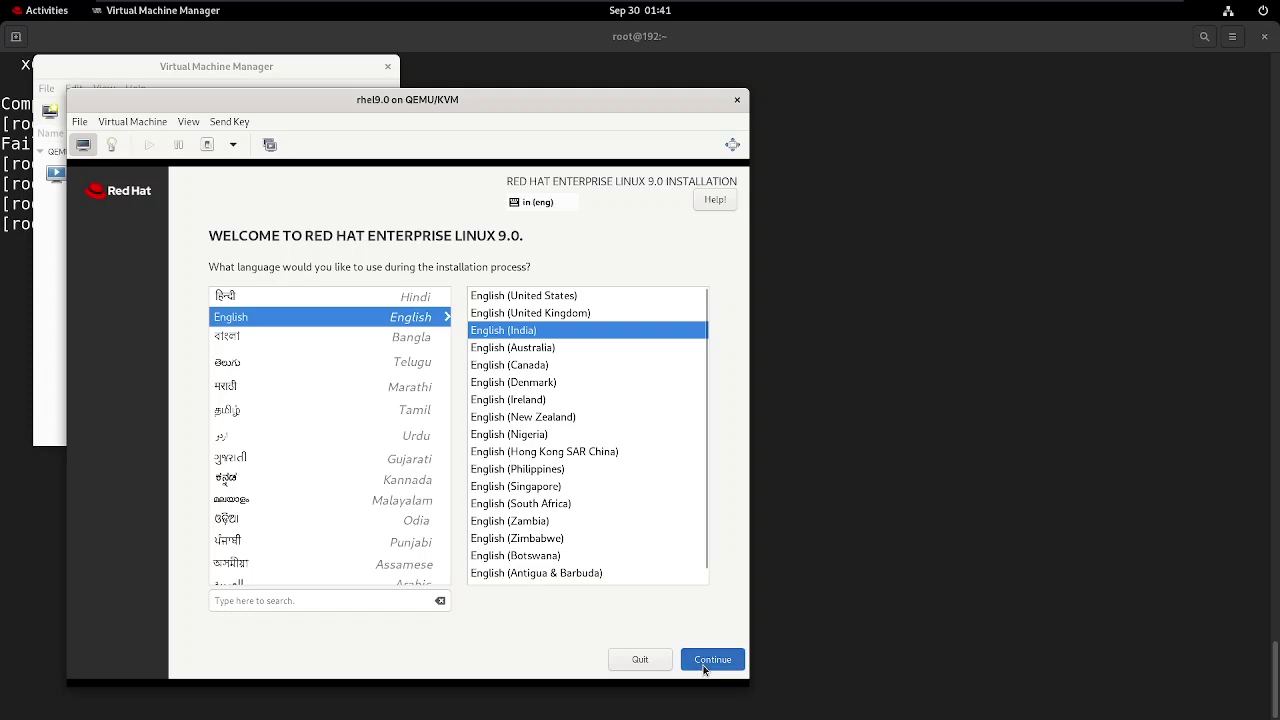
click(703, 667)
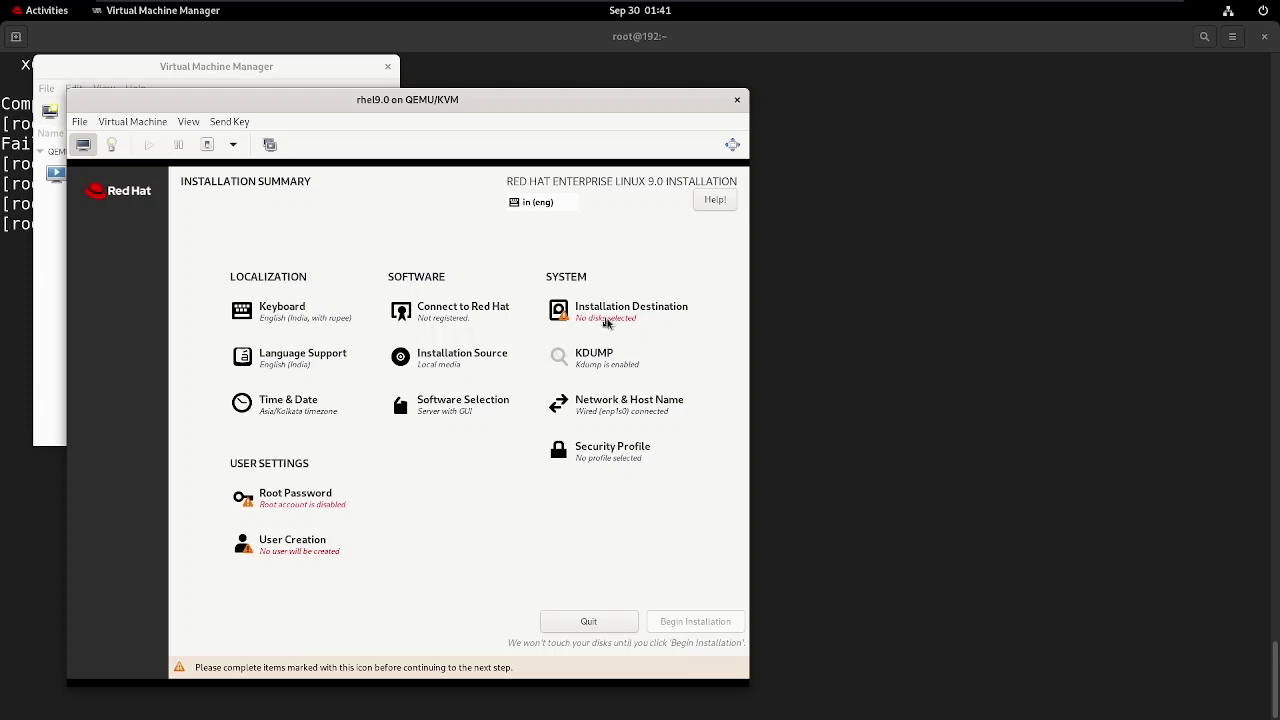
Select the 20 GiB vda disk for automatic partitioning and keep Server with GUI.
click(608, 320)
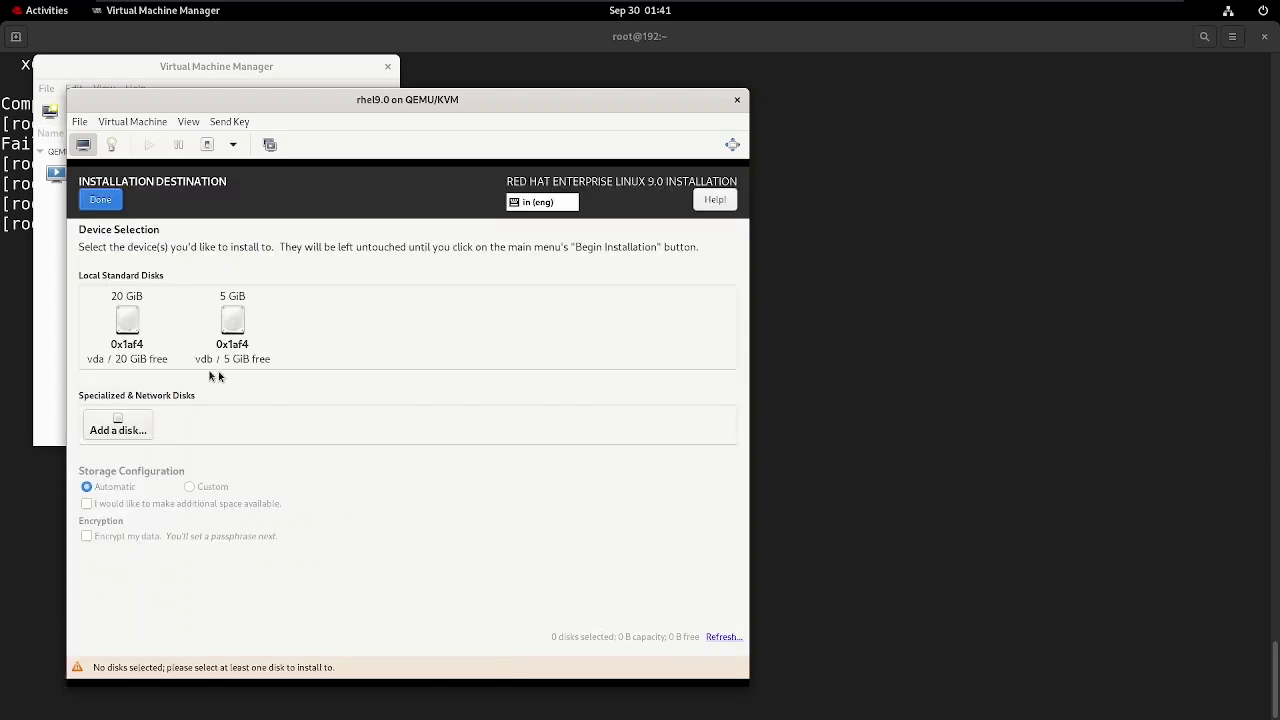
click(116, 319)
click(105, 203)
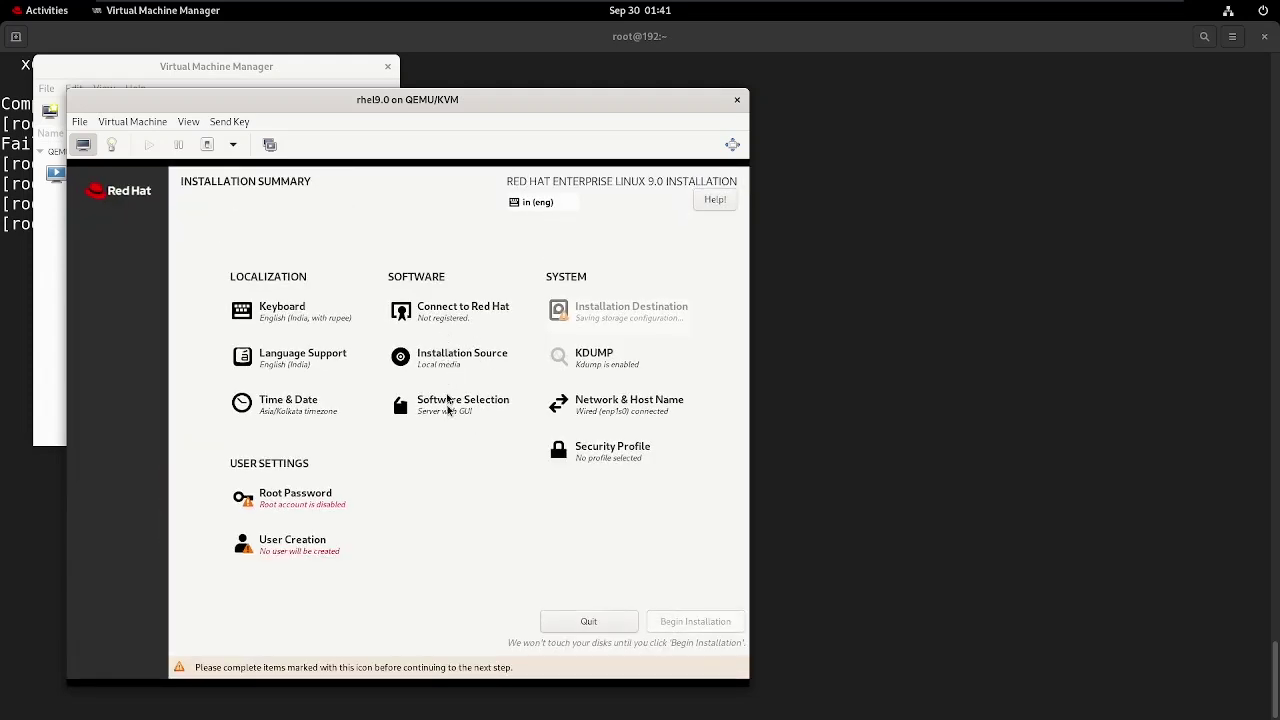
click(448, 413)
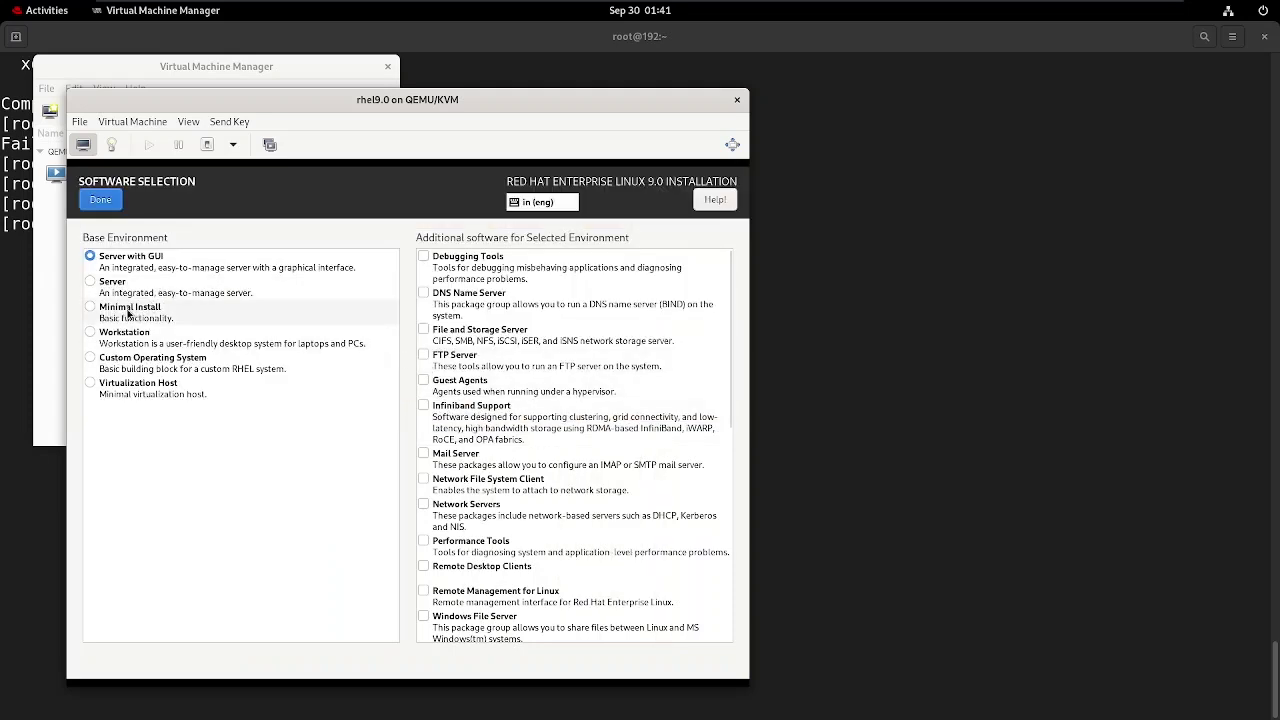
click(99, 211)
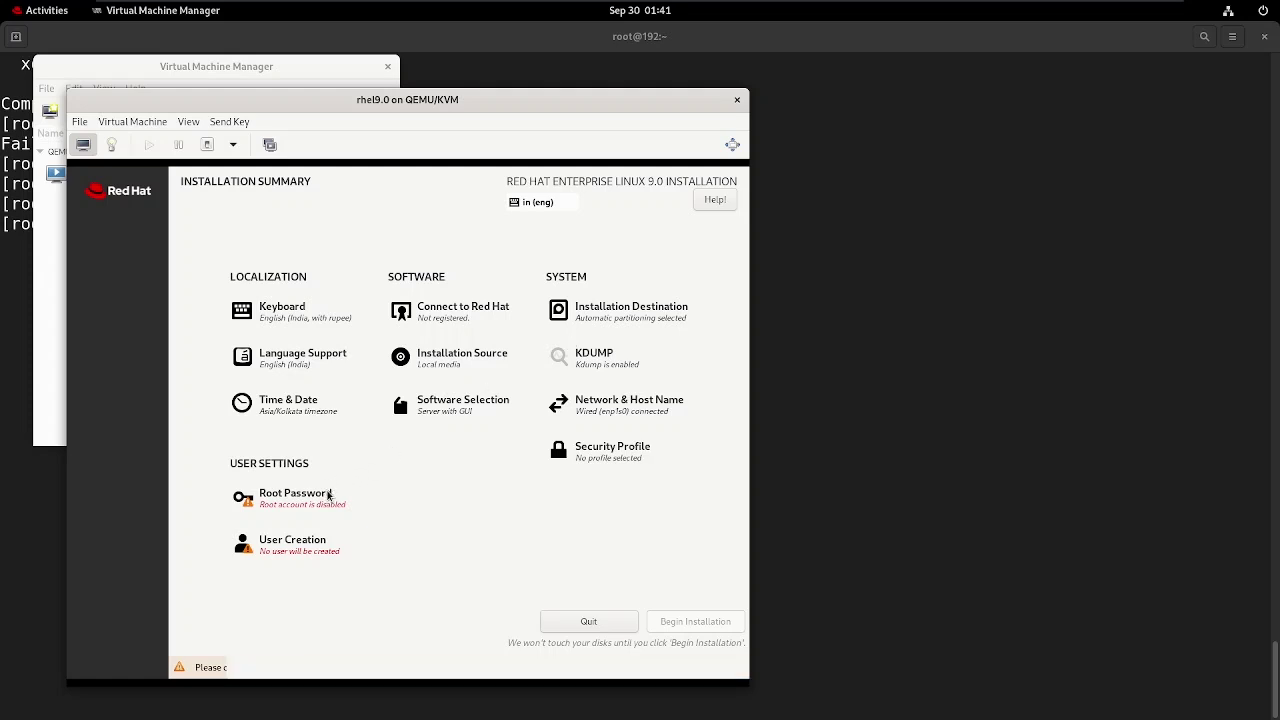
Enter the root password in both fields and accept the short-password warning.
click(328, 495)
text(root)
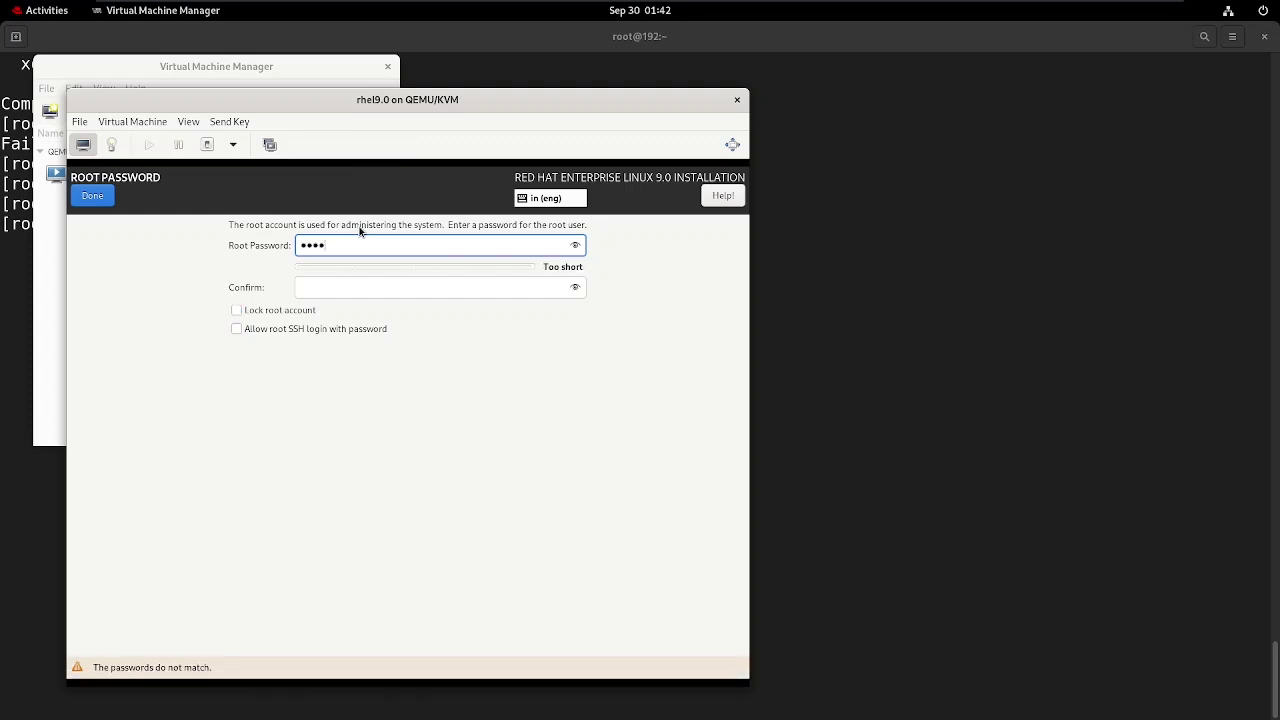
key(Tab)
text(roo)
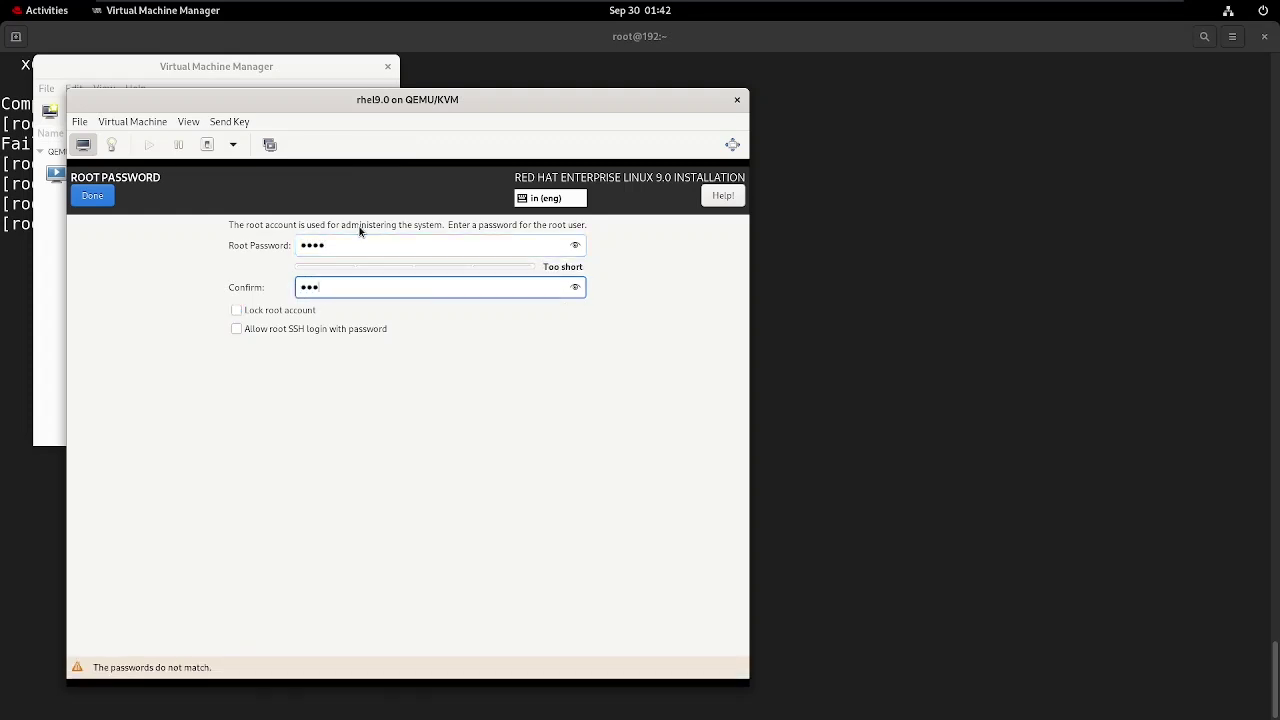
text(t)
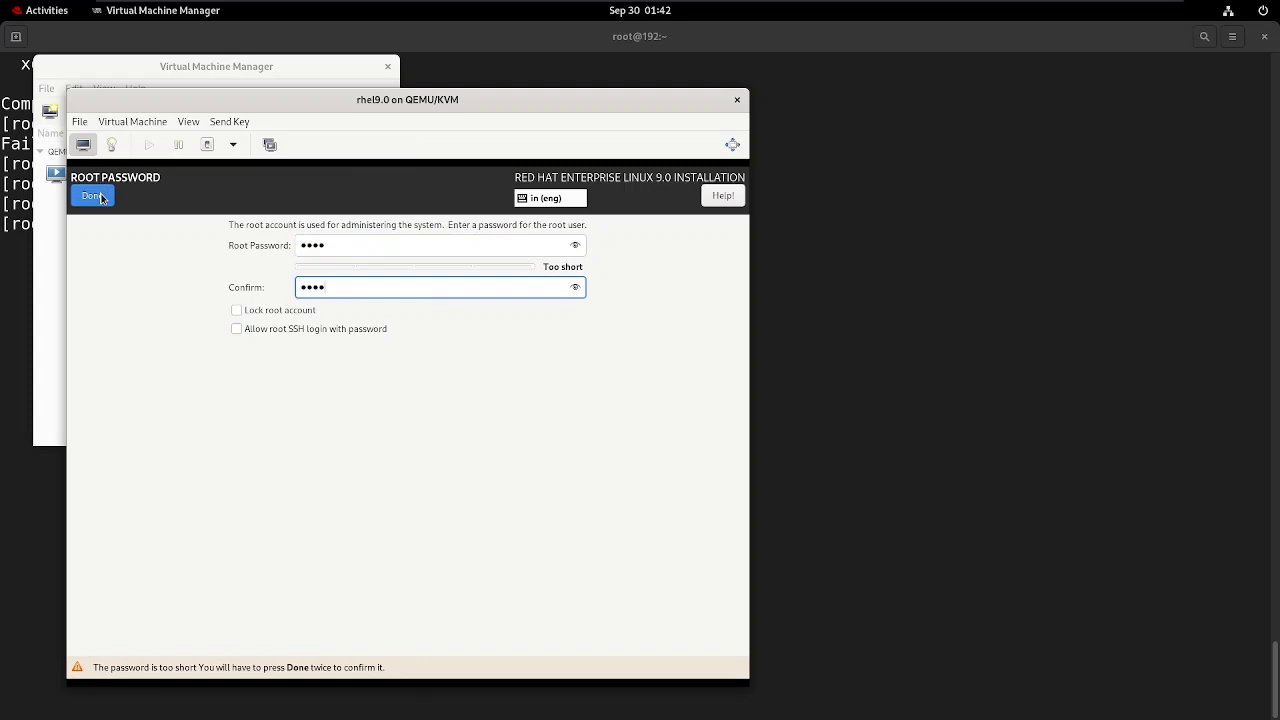
click(98, 196)
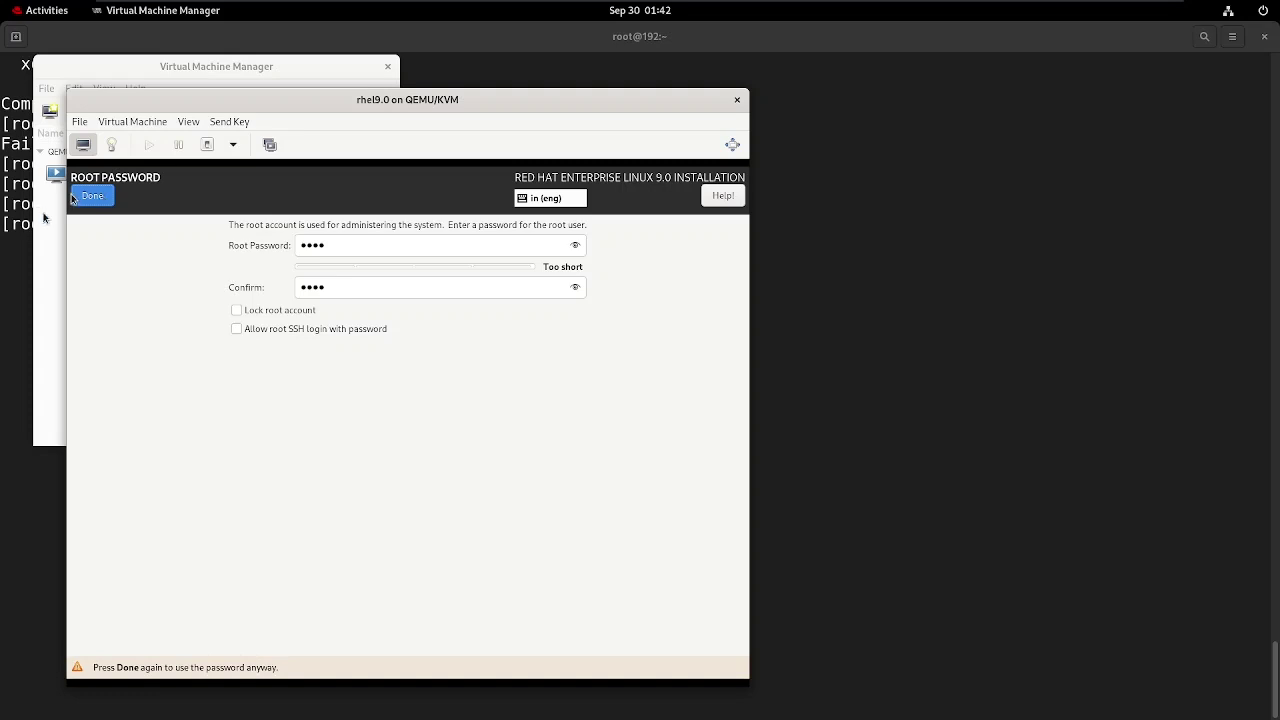
click(87, 201)
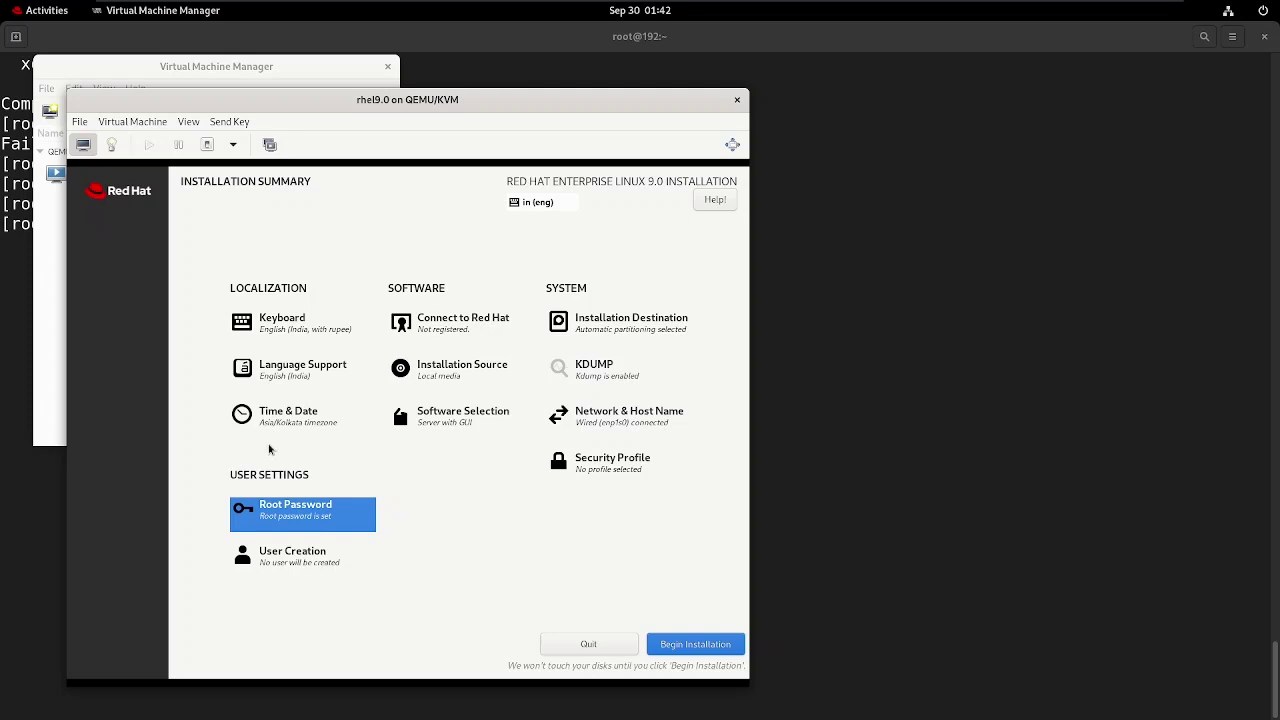
Create the local user account with its full name and password, accepting the short-password warning.
click(312, 558)
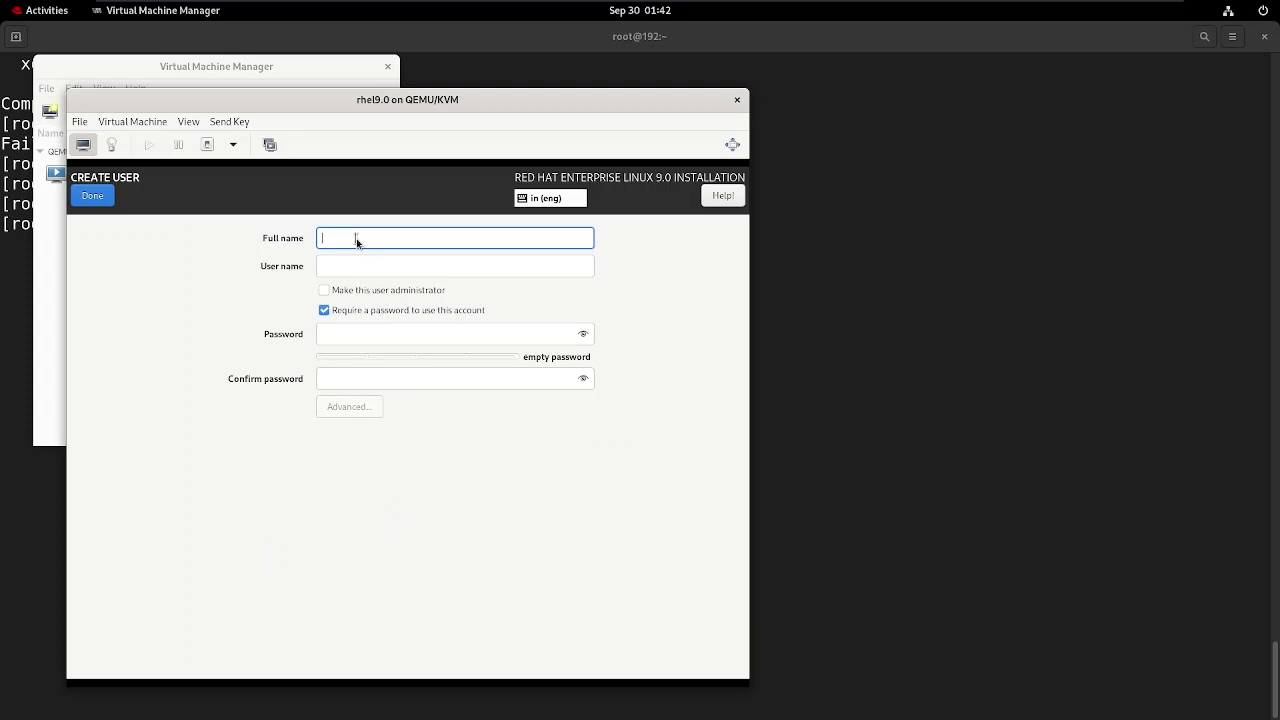
text(admin)
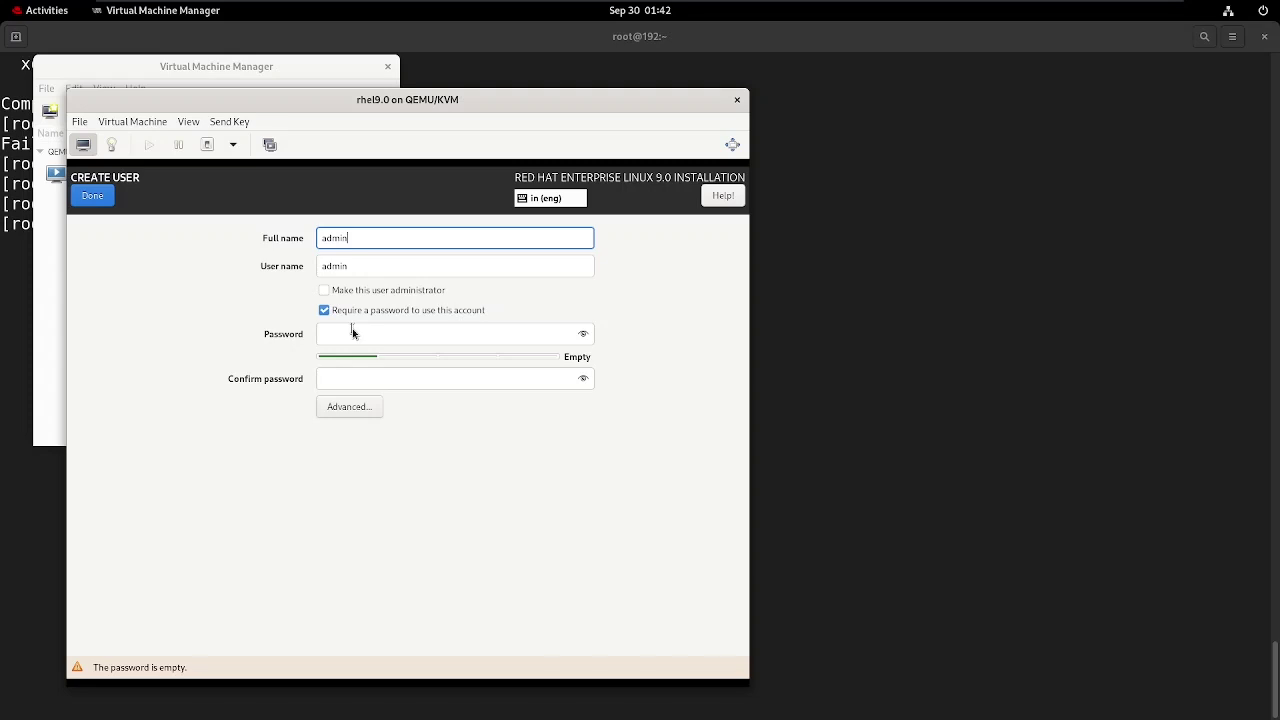
click(352, 330)
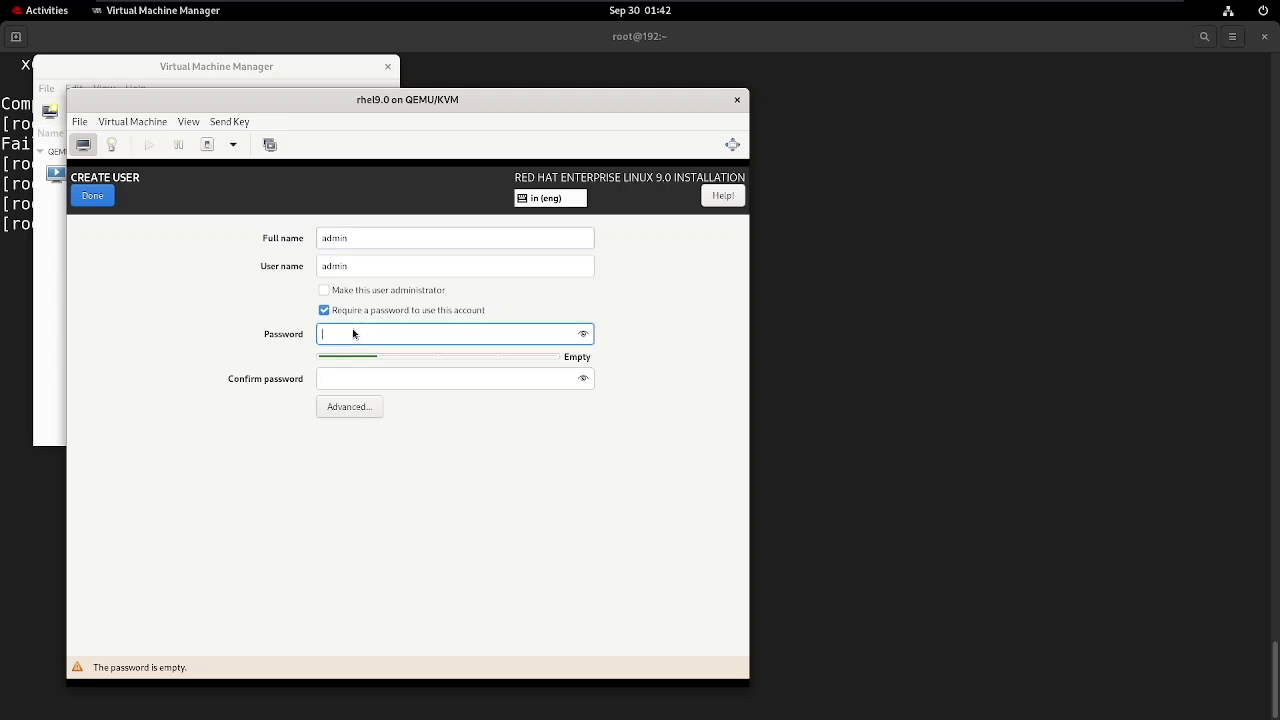
text(red)
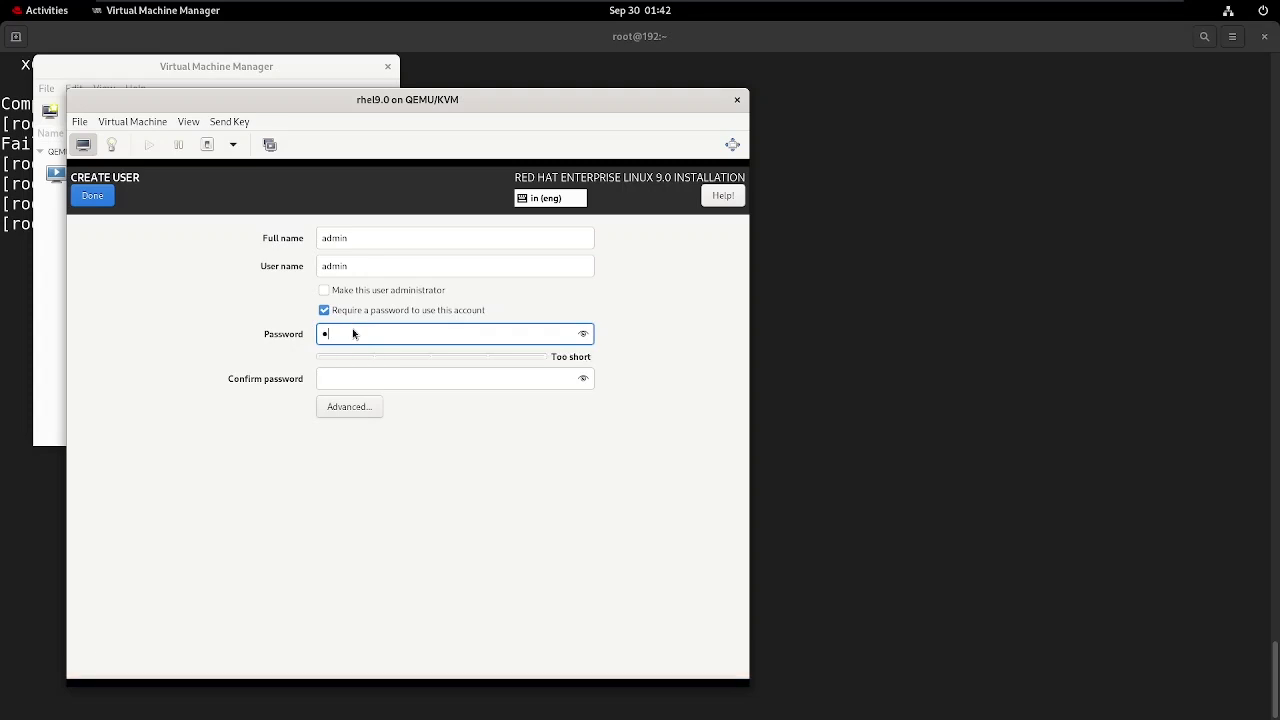
text(h)
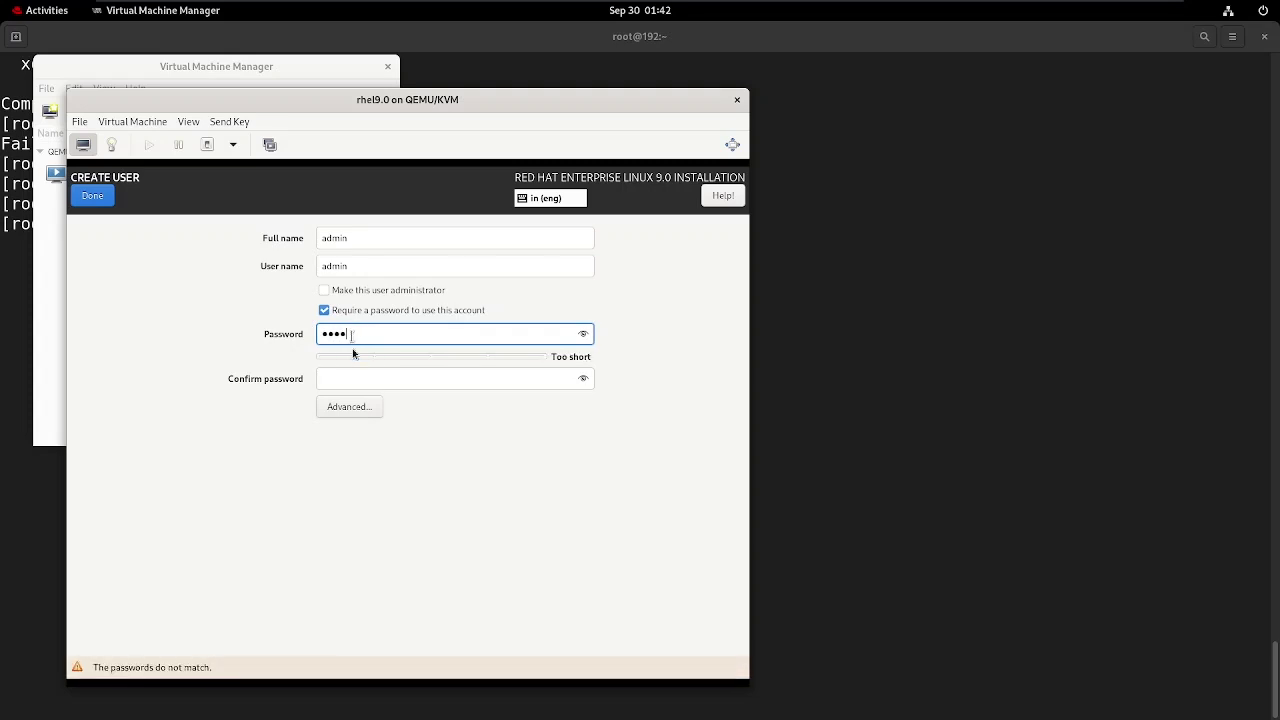
click(356, 380)
text(redh)
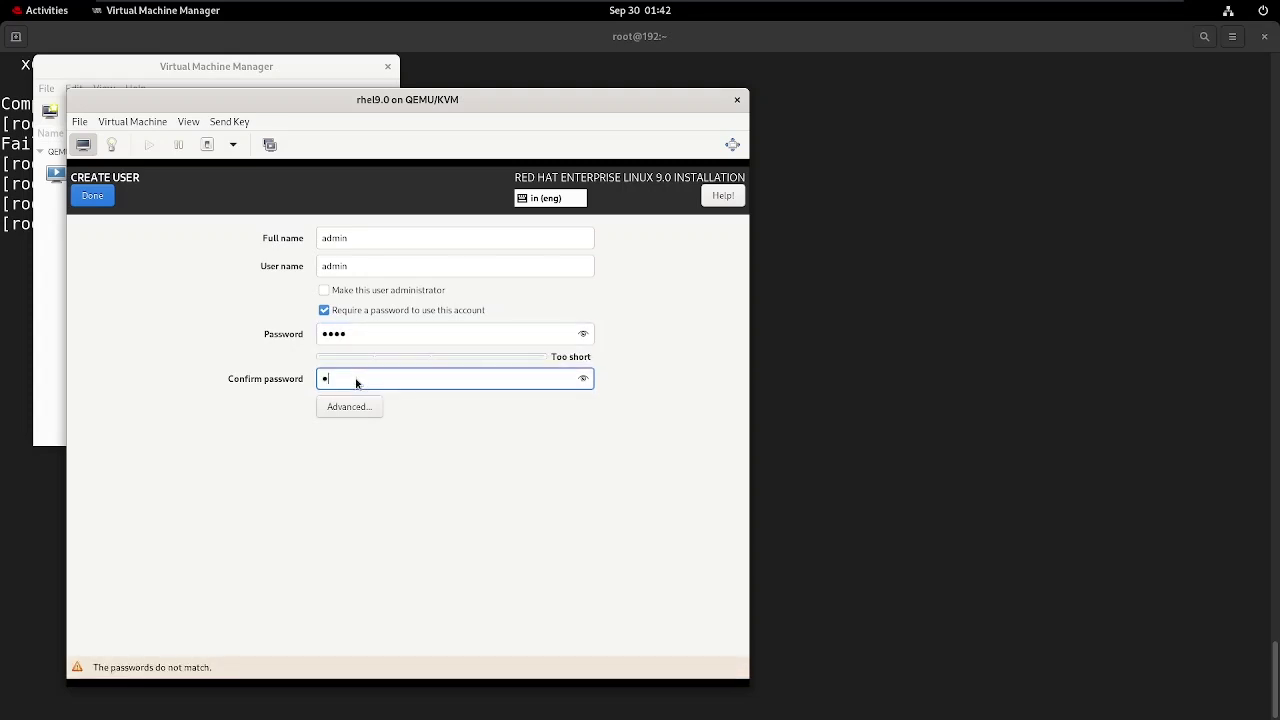
click(106, 197)
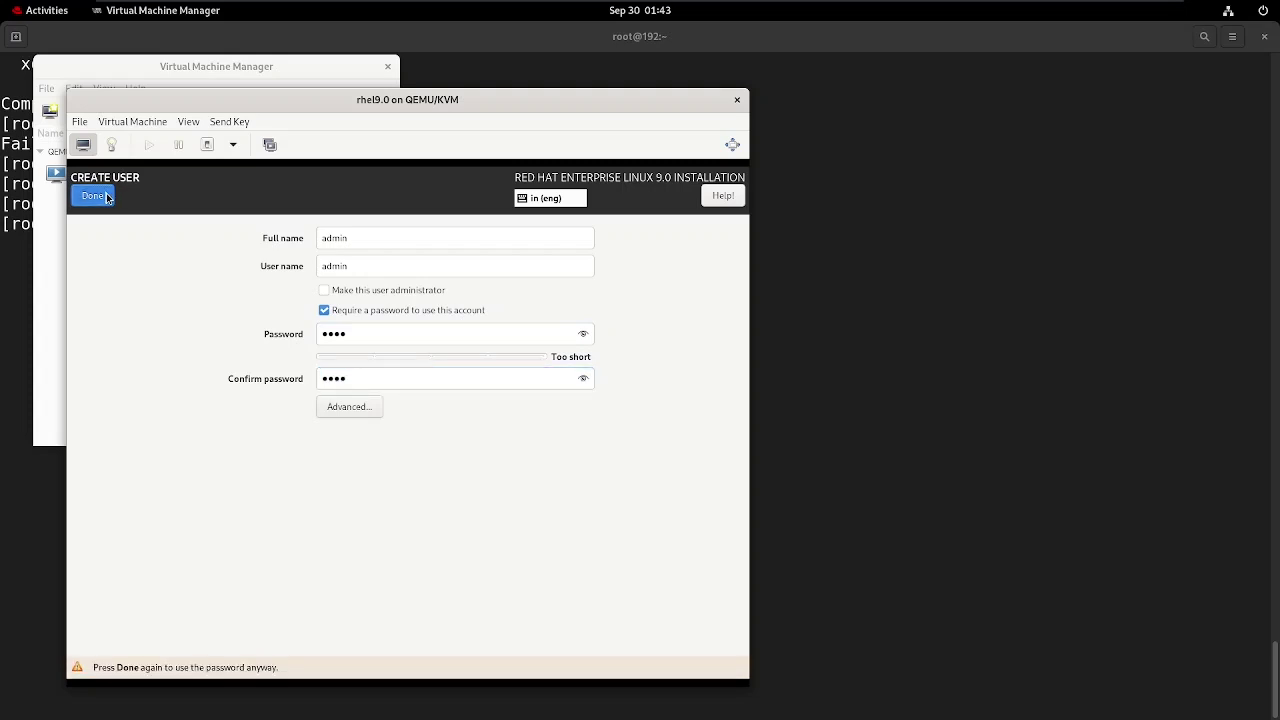
click(106, 197)
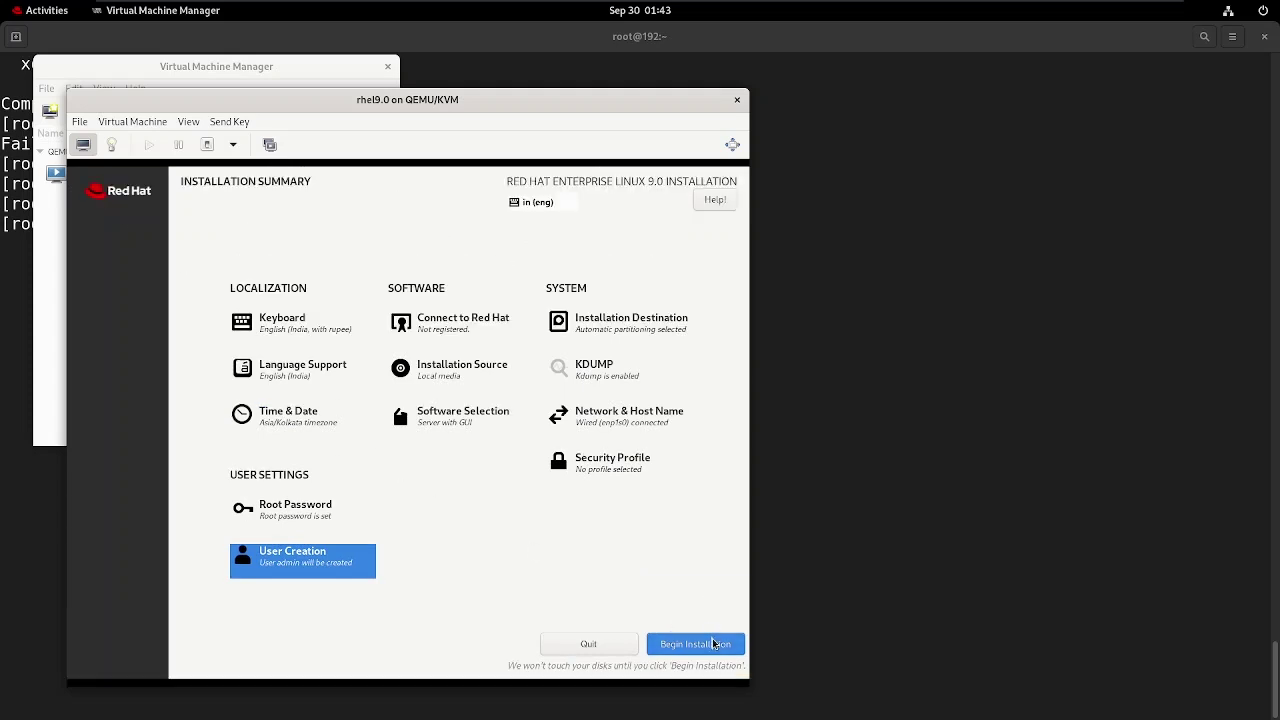
Install Red Hat Enterprise Linux 9.0 to completion, then reboot the newly installed system.
click(713, 643)
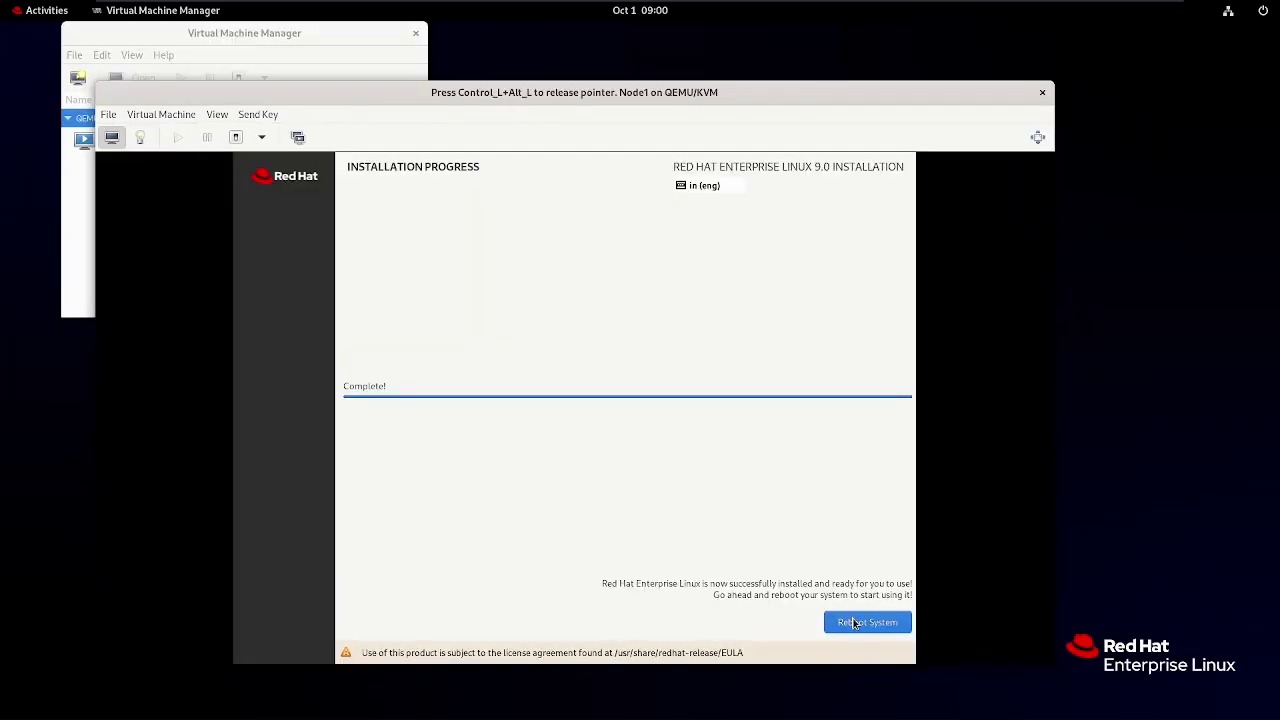
click(858, 623)
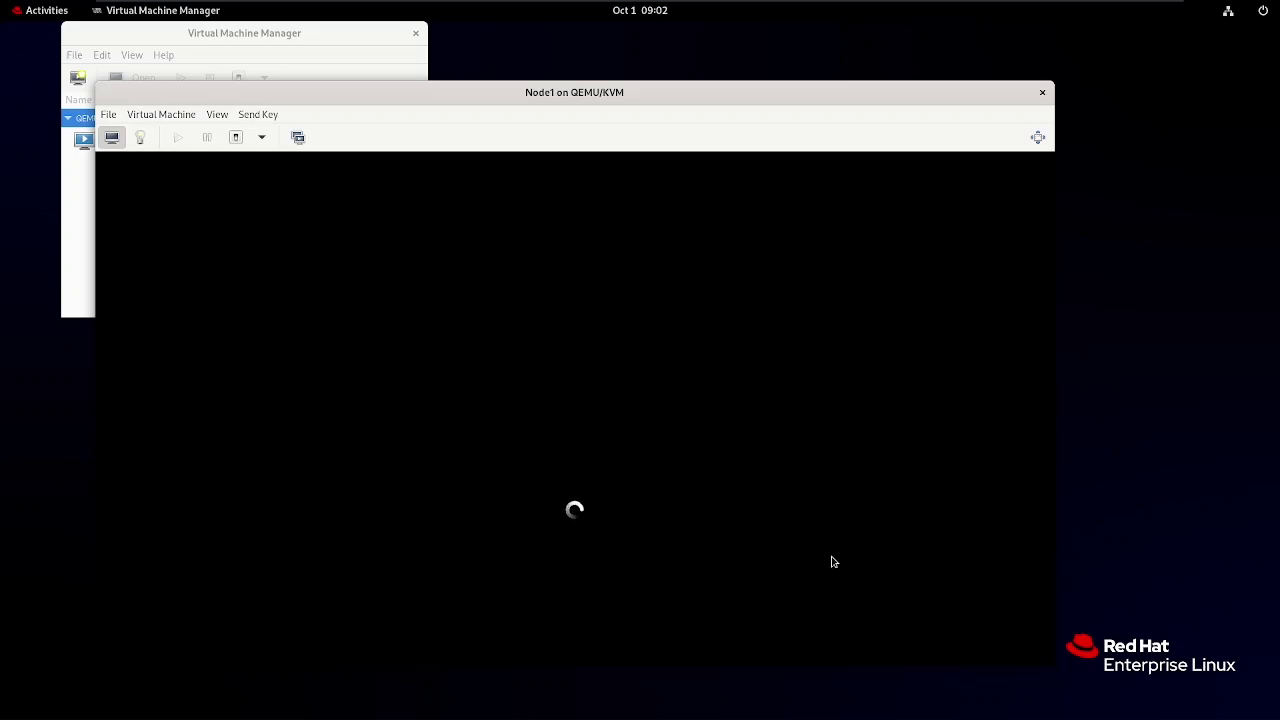
Focus the Node1 console while the guest boots to the RHEL login screen.
click(831, 562)
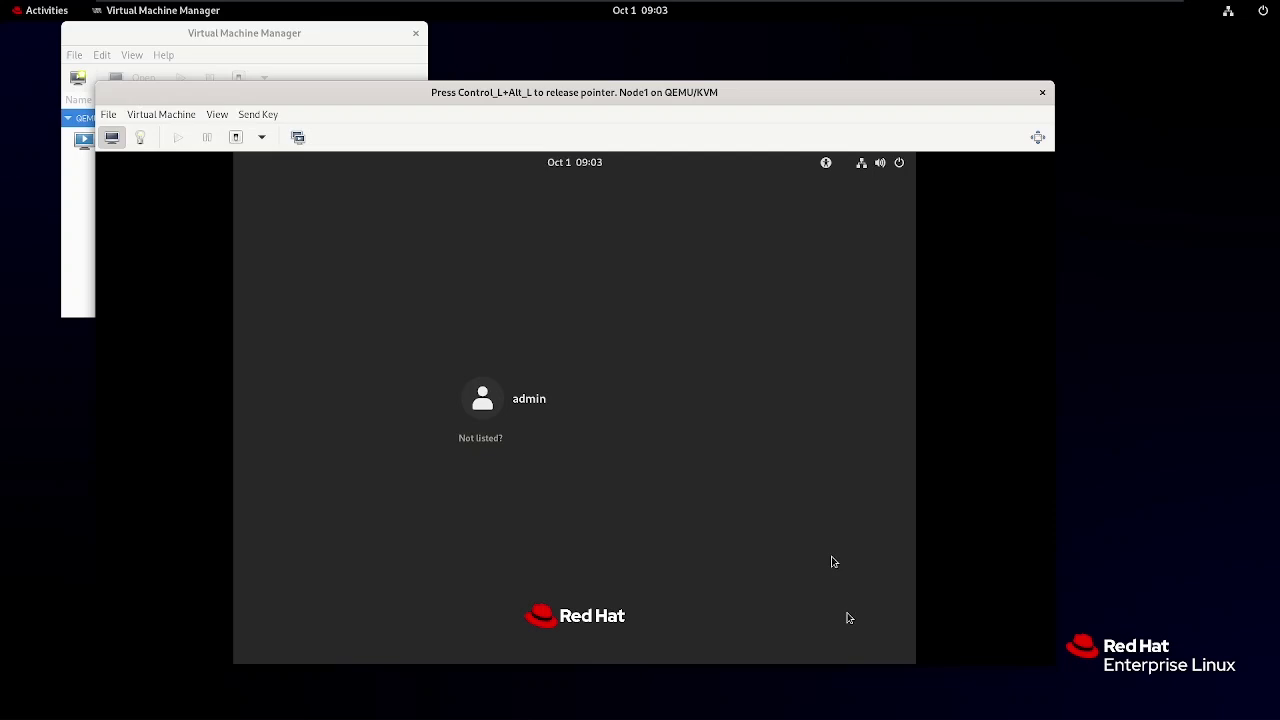
Log in to Node1 as root via 'Not listed?', entering the root password.
click(494, 441)
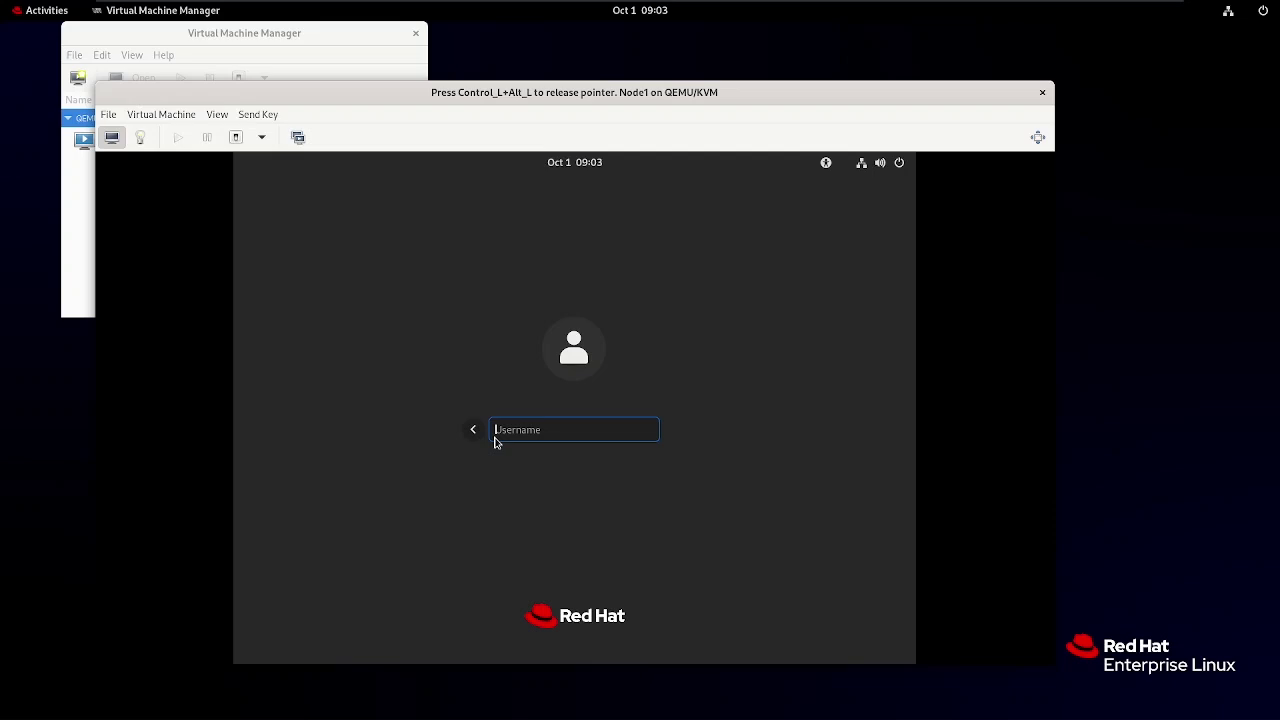
text(root)
key(Return)
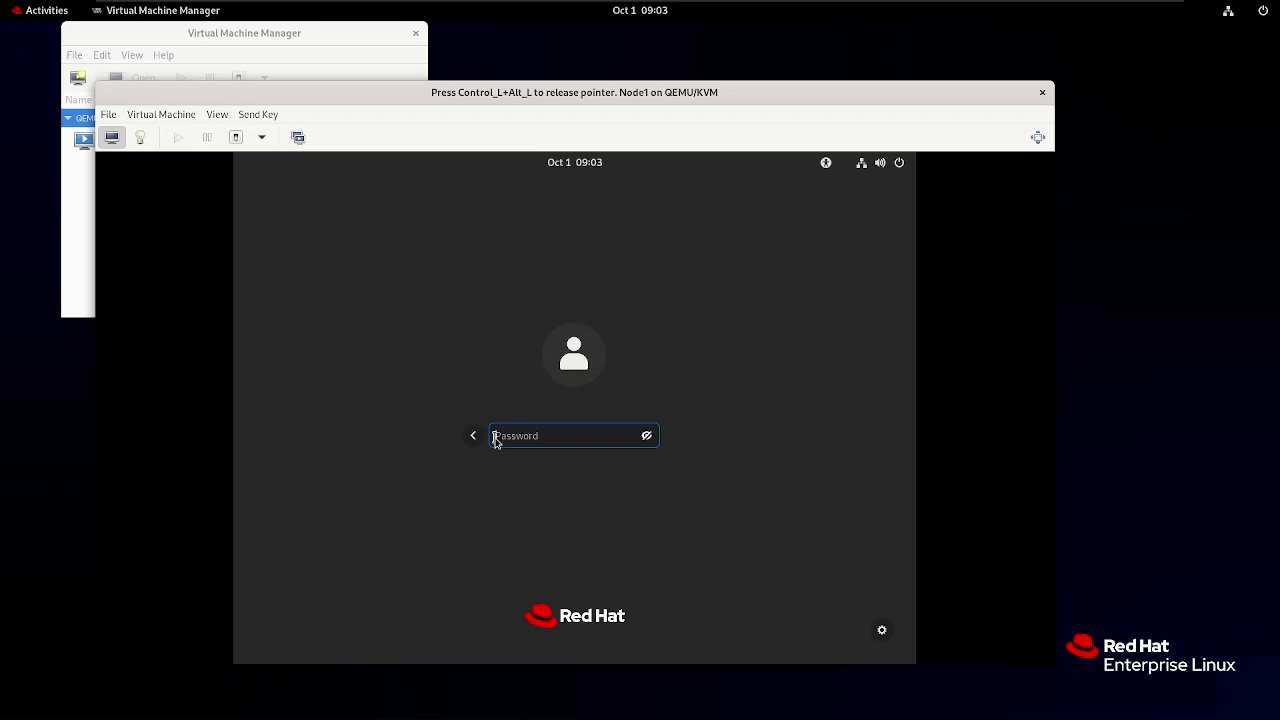
text(root)
key(Return)
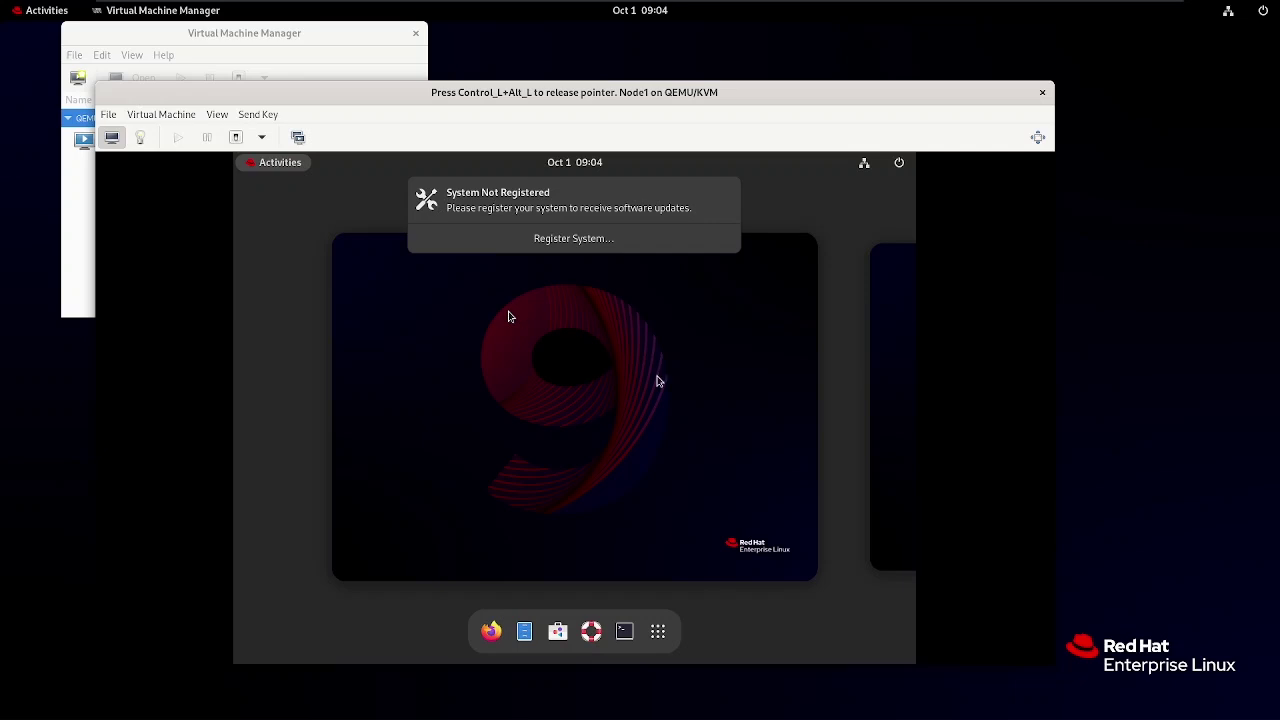
Close the System Not Registered notification on the Node1 desktop, then bring up Activities.
click(657, 381)
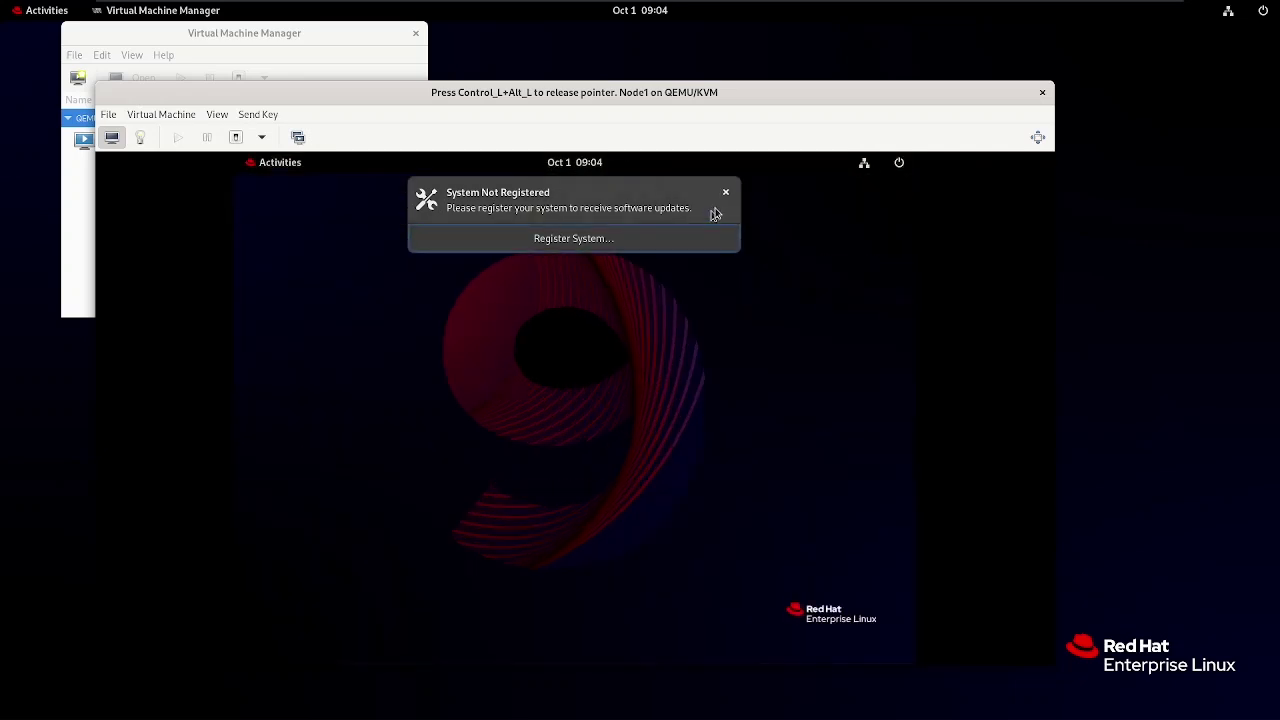
click(725, 197)
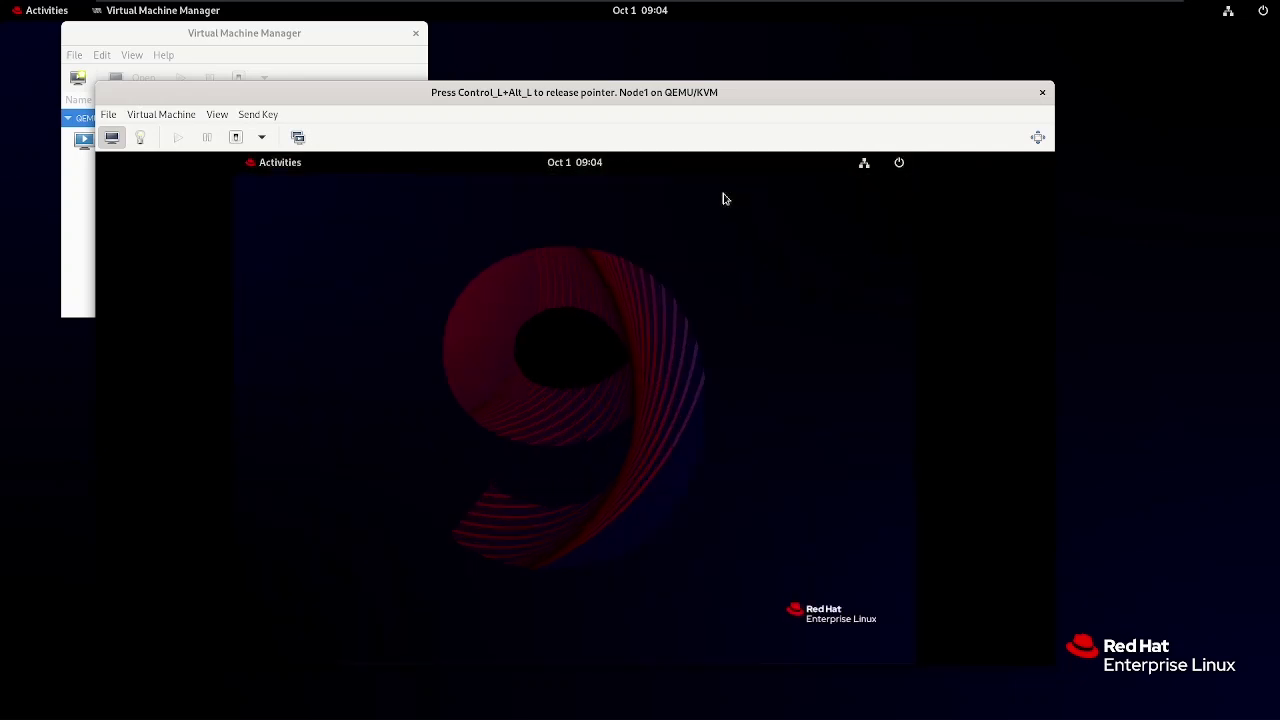
click(280, 162)
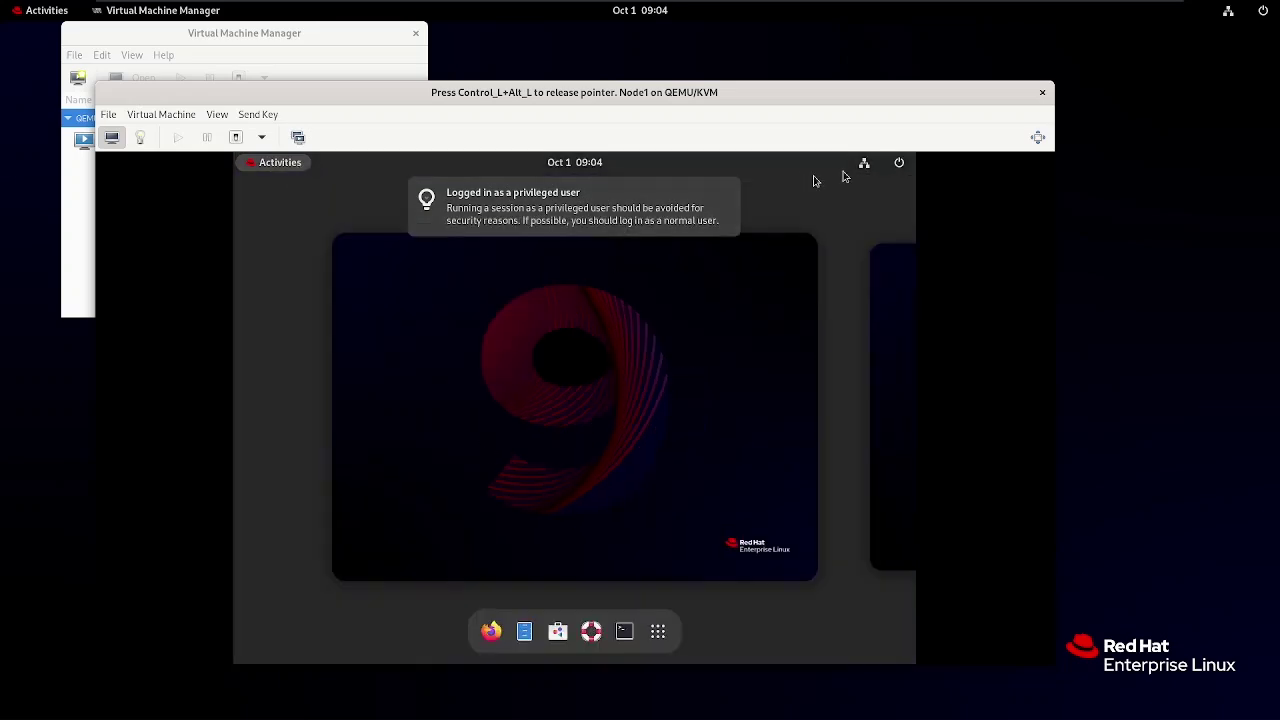
Run lsblk in a guest terminal, showing the 20G vda and 5G vdb disks.
click(625, 637)
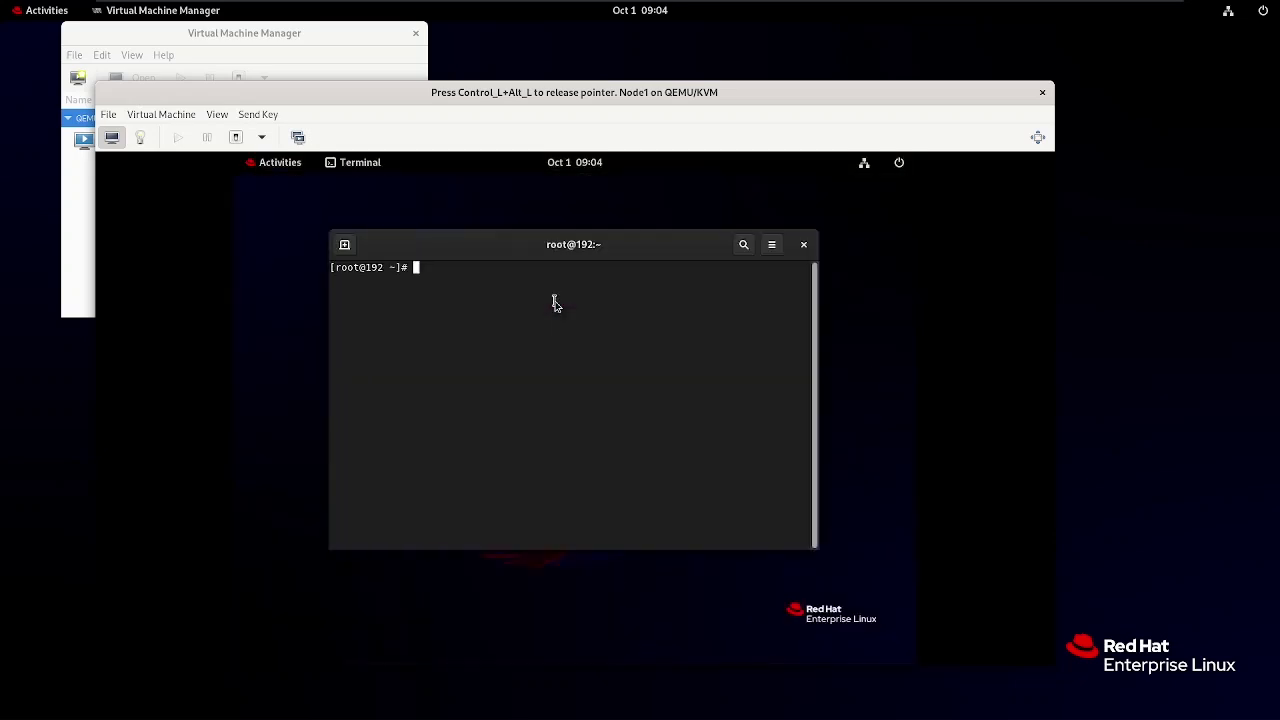
text(lsblk)
key(Return)
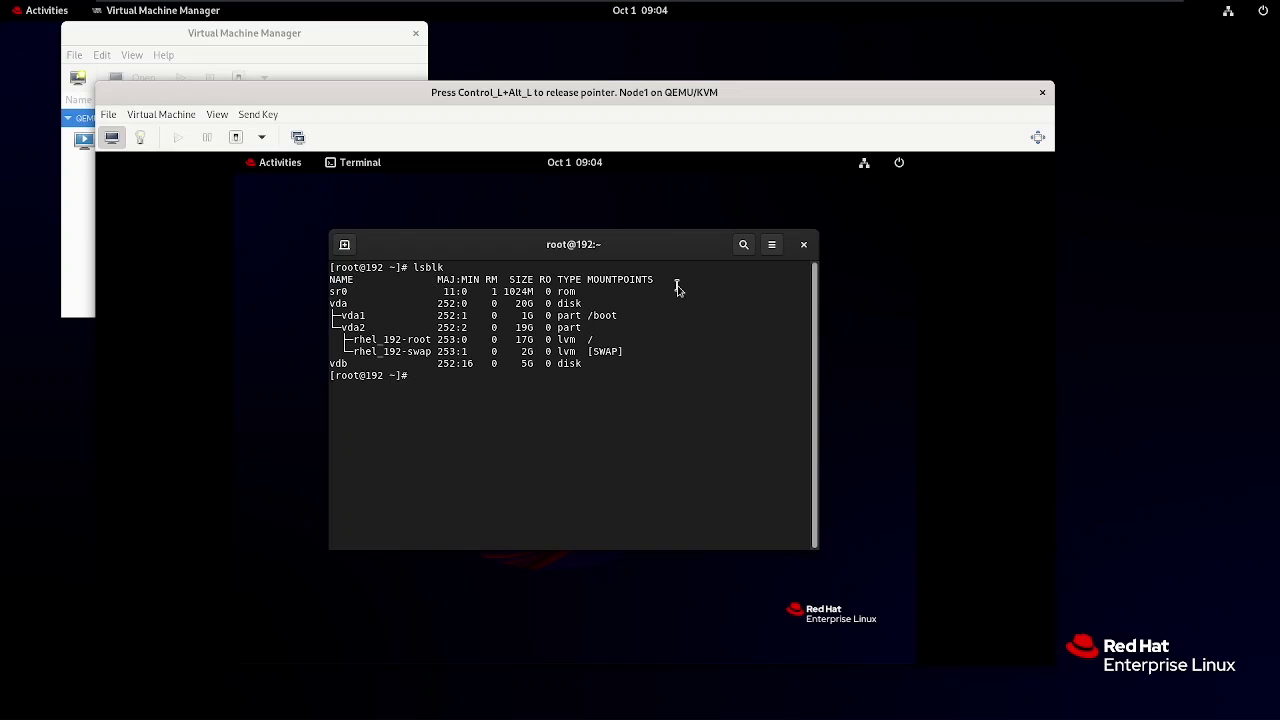
Close the terminal and power off Node1 from the guest's Power Off / Log Out menu.
click(804, 246)
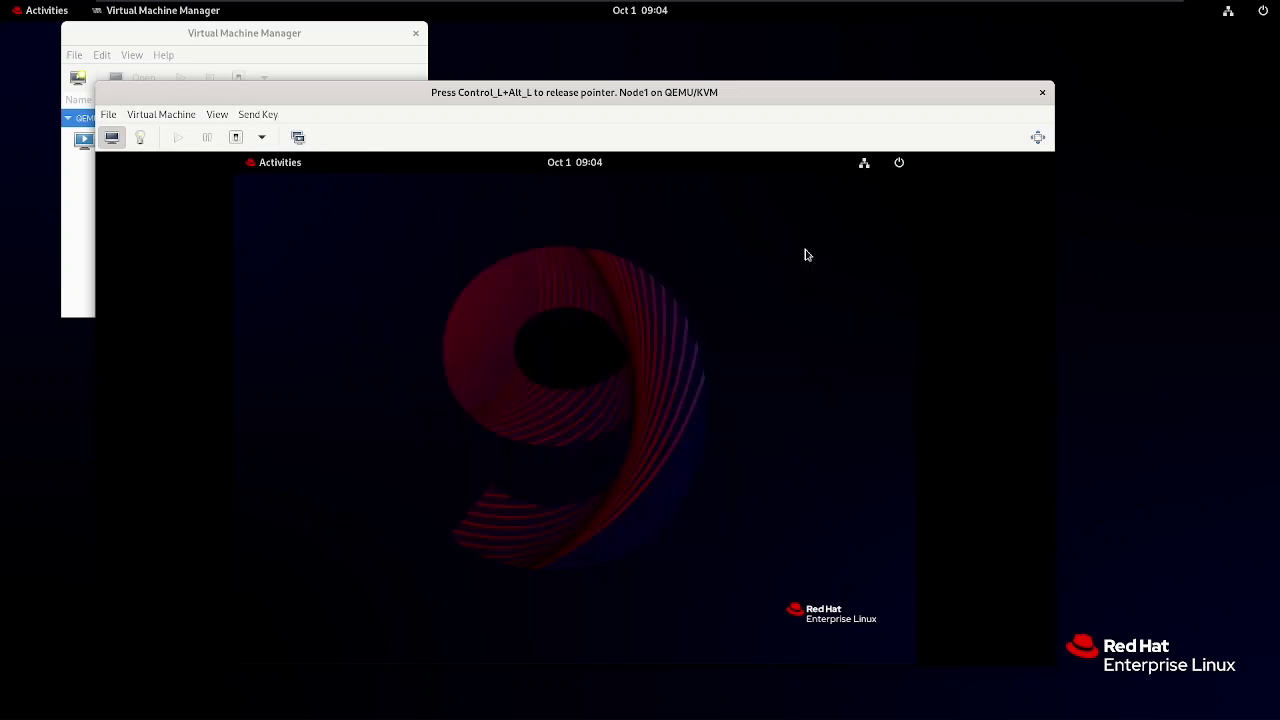
click(895, 165)
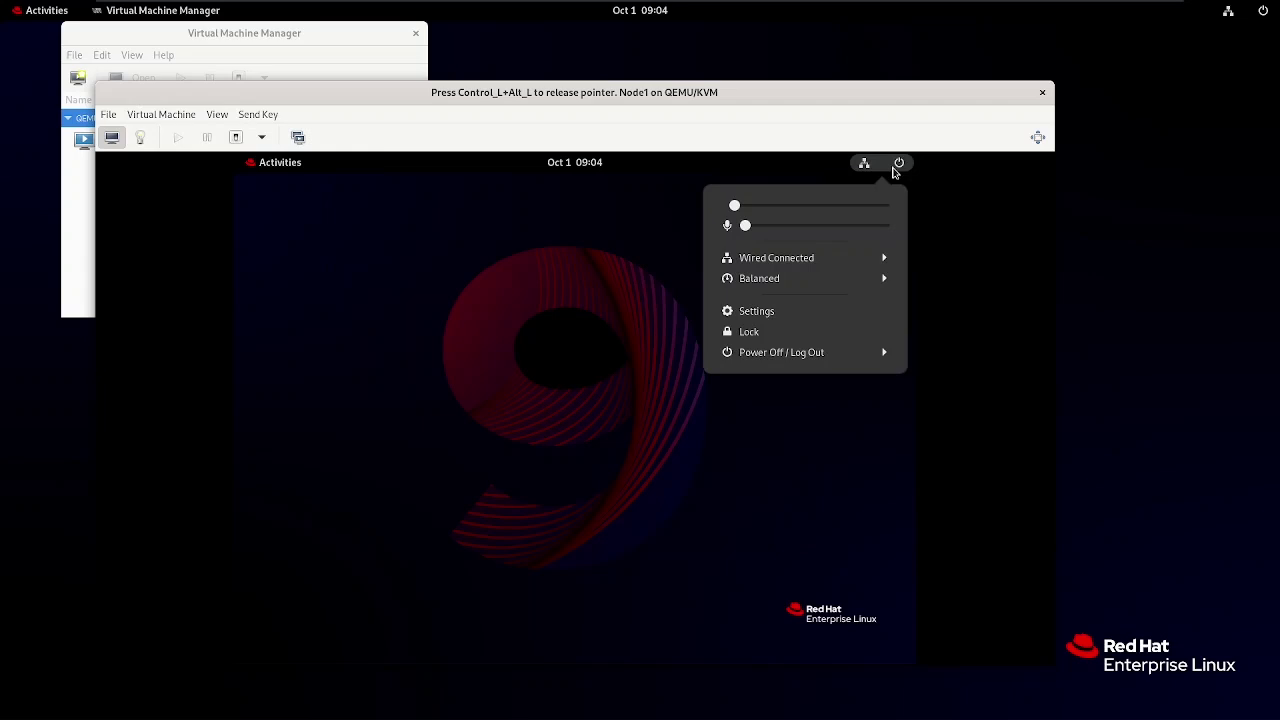
click(843, 352)
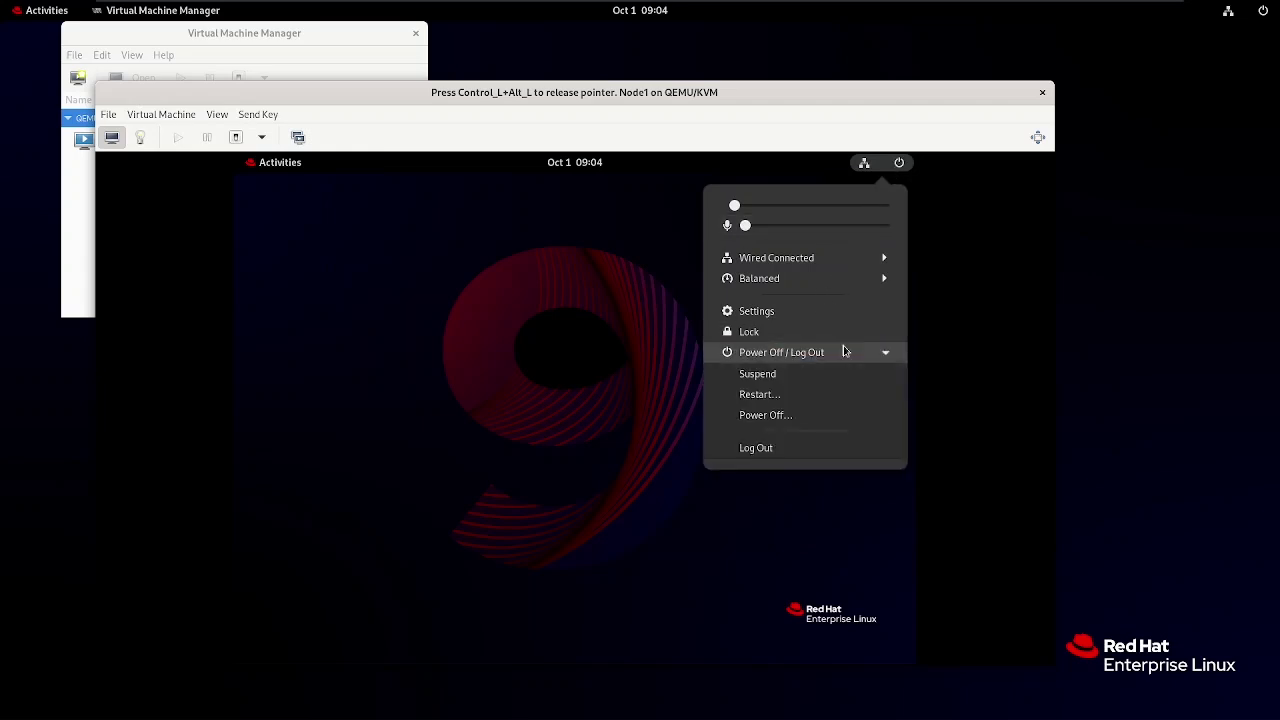
click(790, 413)
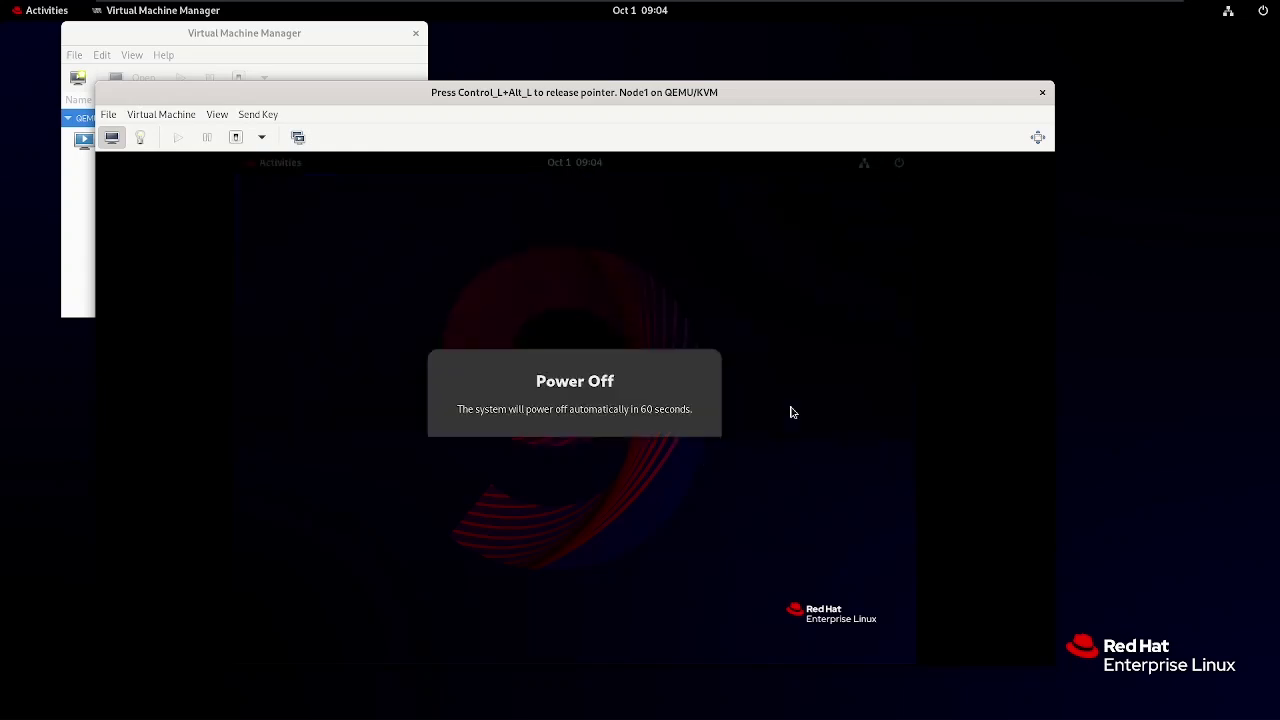
click(672, 462)
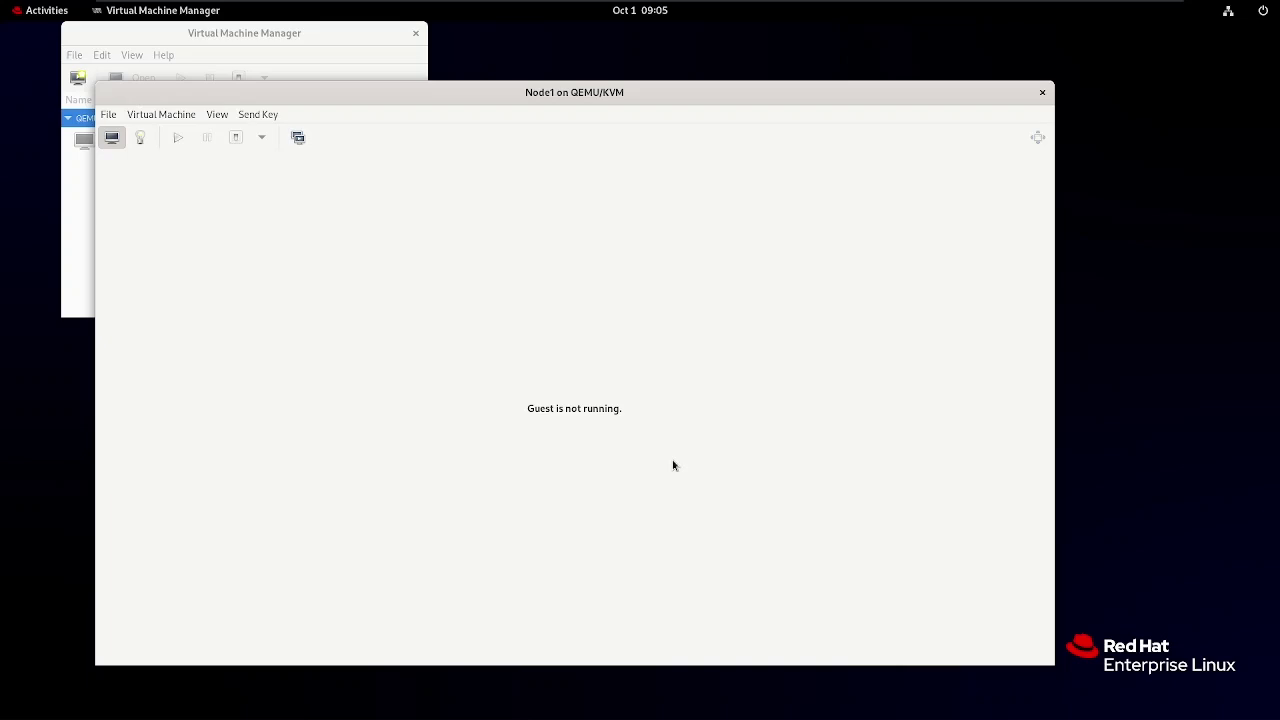
Close the Node1 console and clone Node1, renaming Node1-clone to Node2.
click(1042, 92)
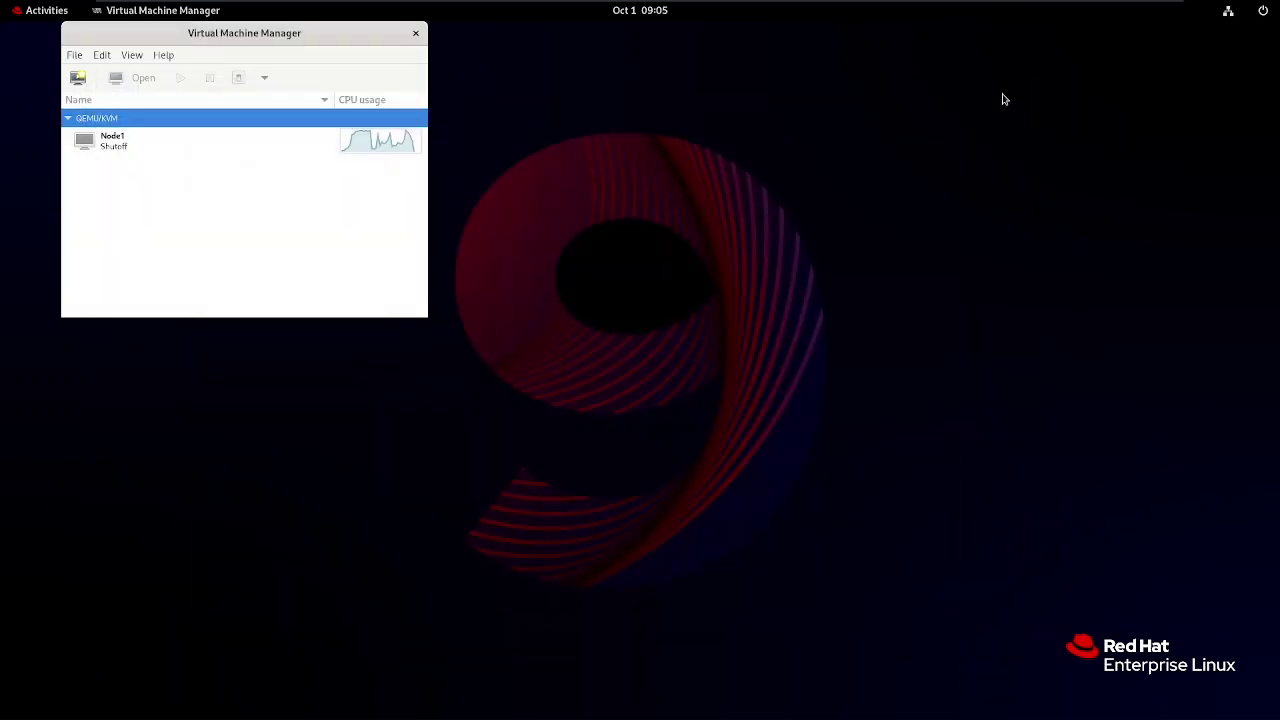
click(130, 145)
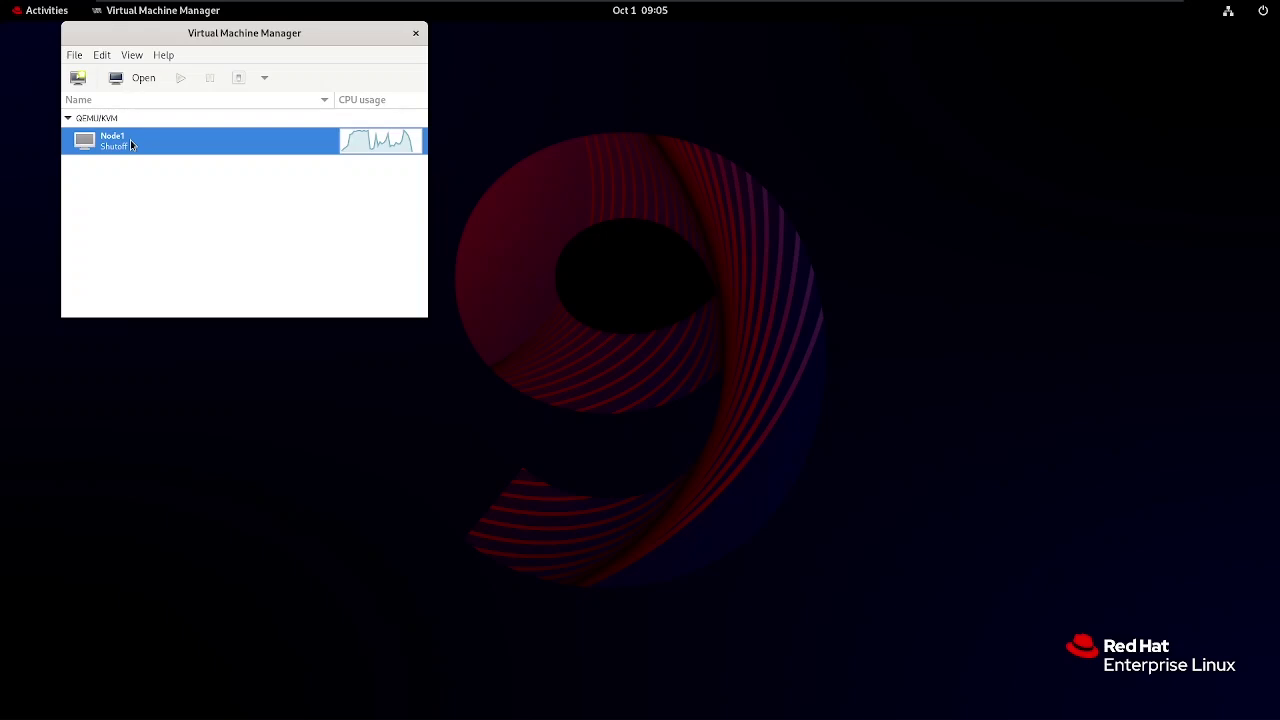
right_click(130, 145)
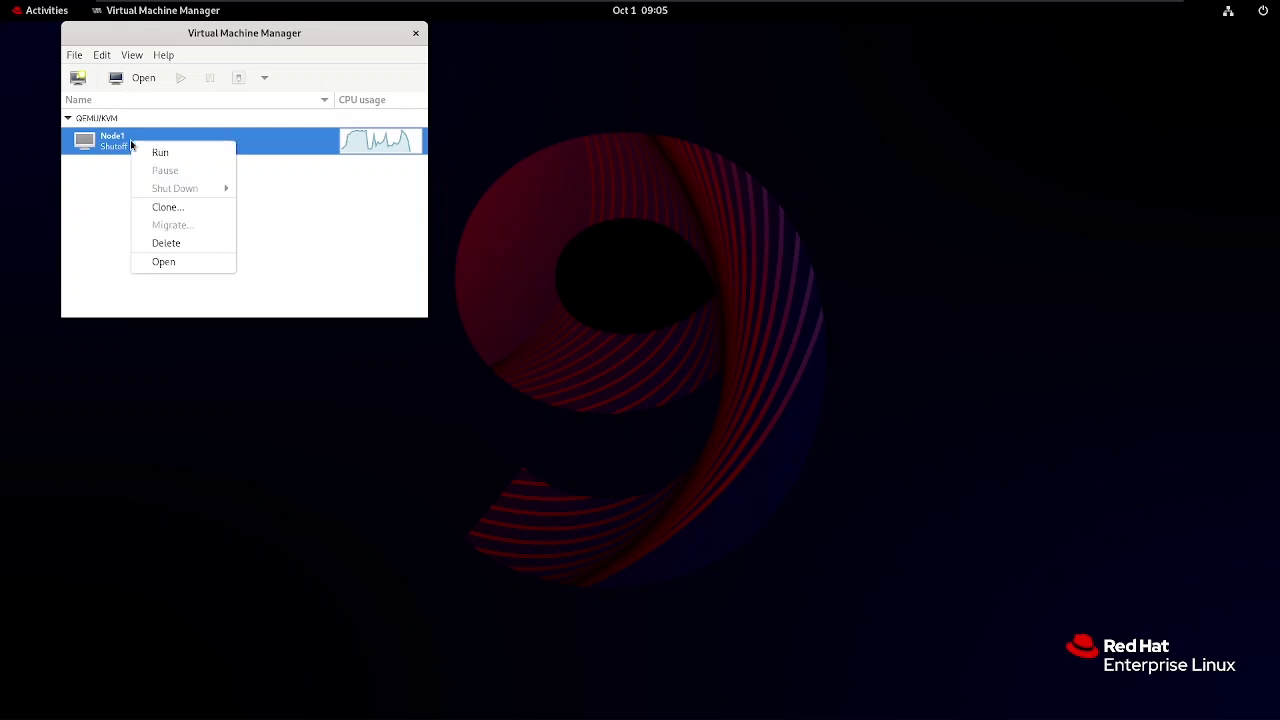
click(166, 209)
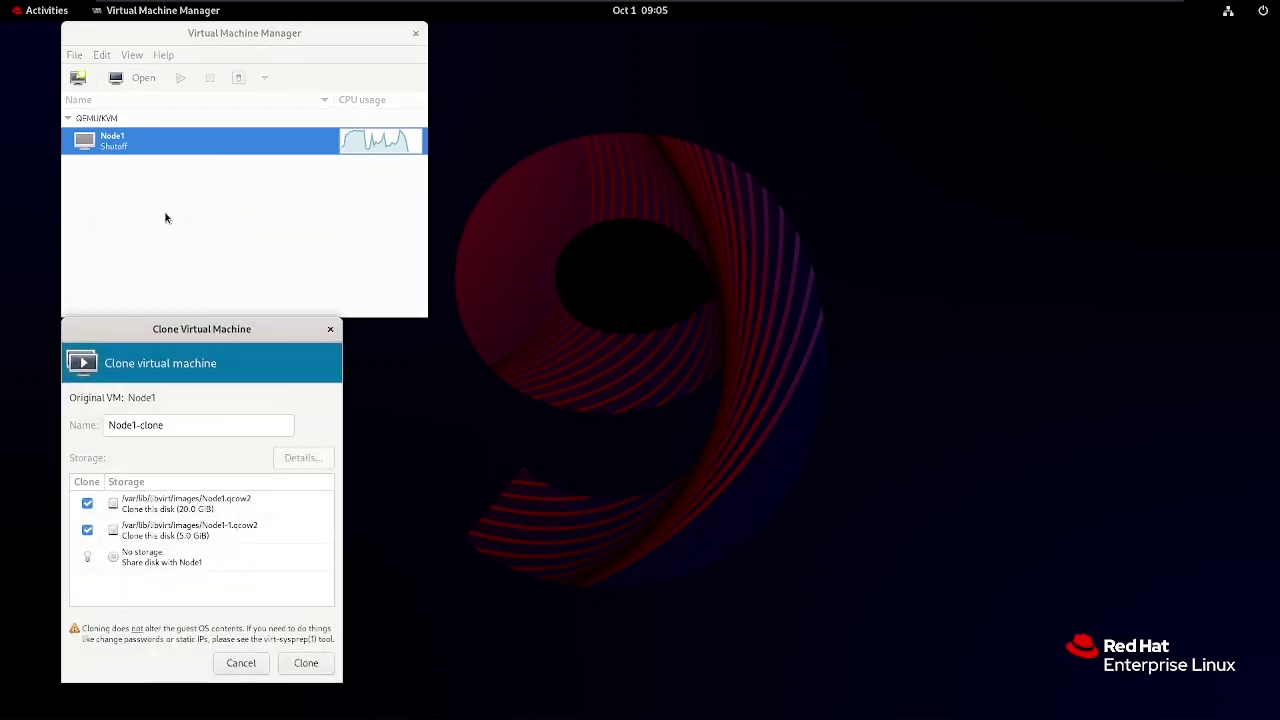
click(183, 425)
key(BackSpace)
key(BackSpace)
key(BackSpace)
key(BackSpace)
key(BackSpace)
key(BackSpace)
key(BackSpace)
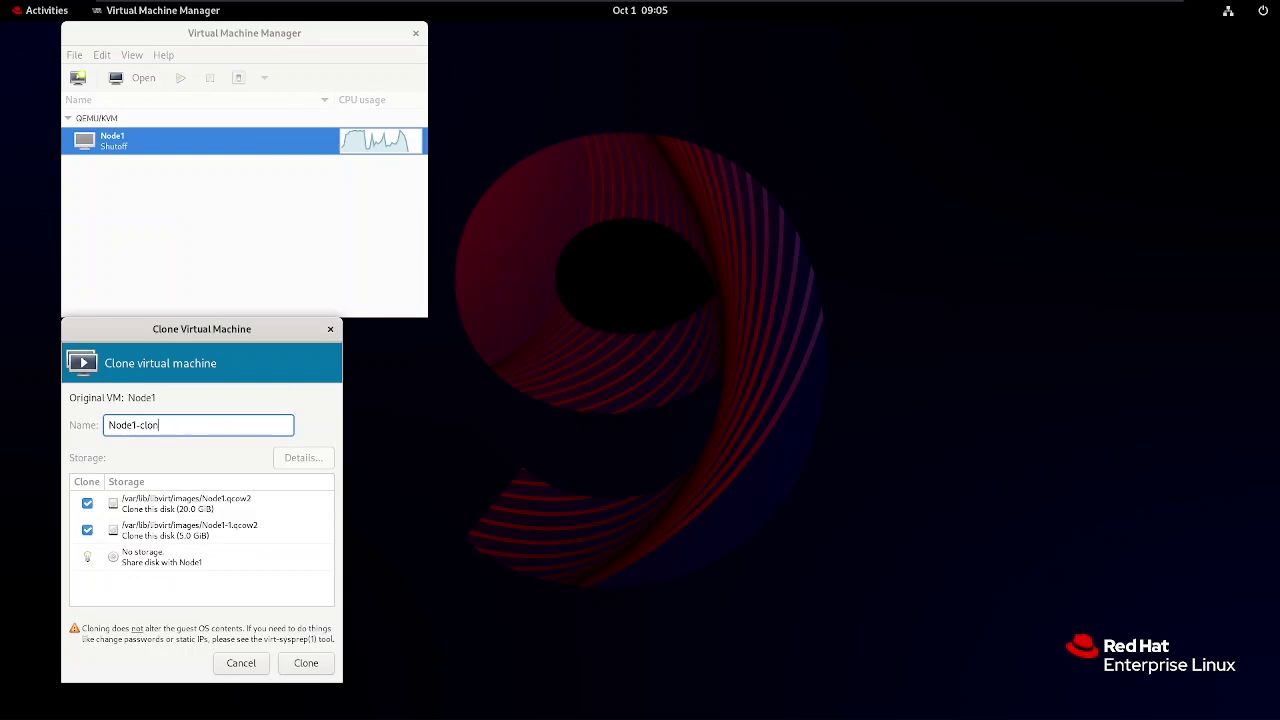
text(2)
click(305, 664)
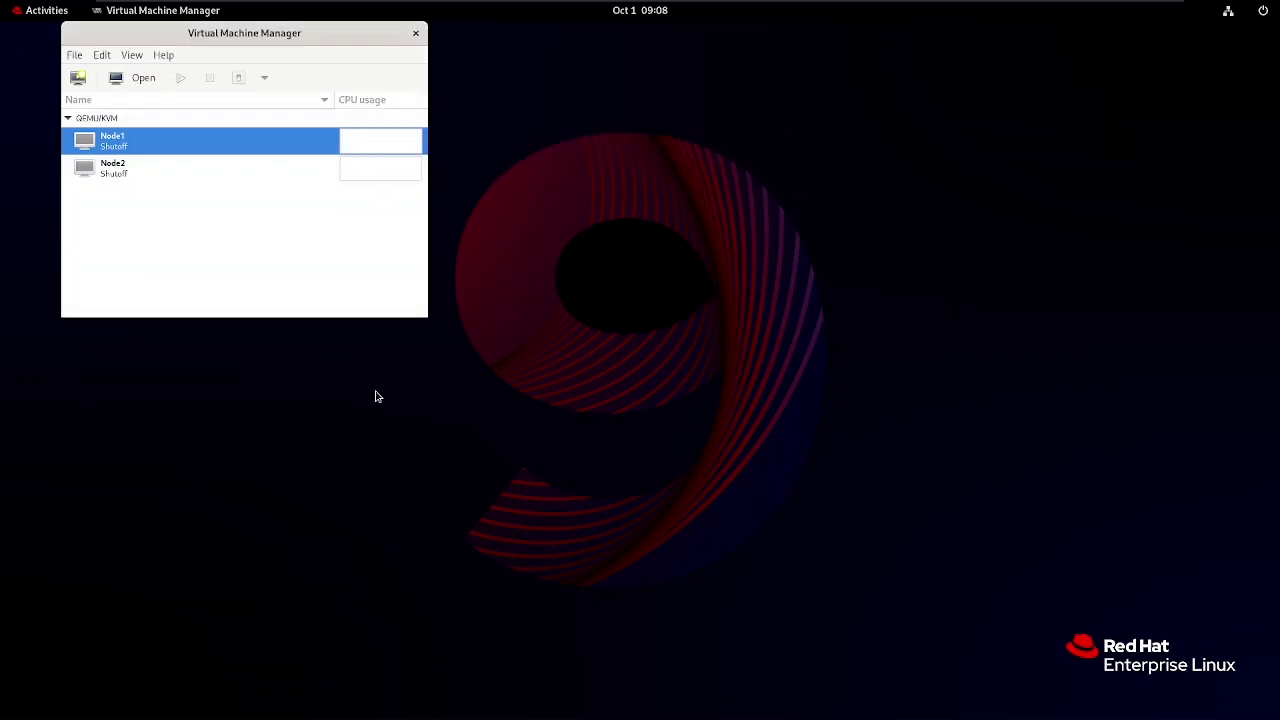
Open the Node2 console and boot its default Red Hat Enterprise Linux entry.
click(175, 171)
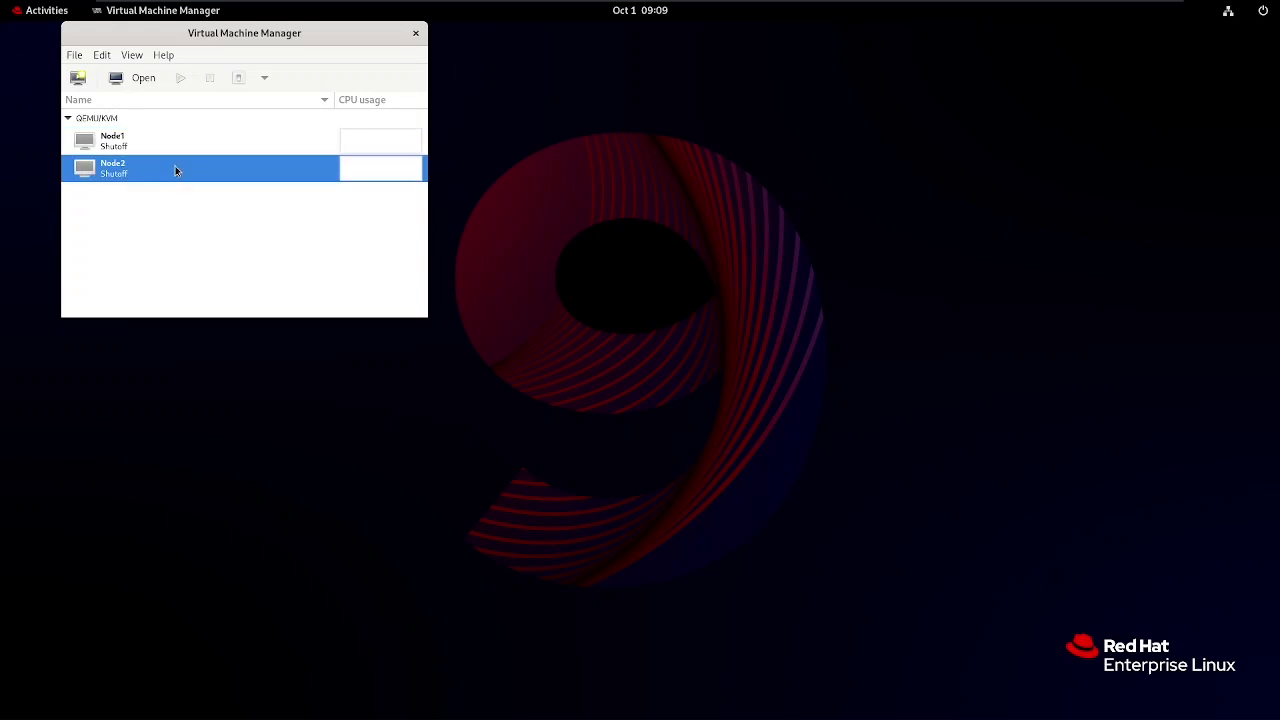
double_click(175, 171)
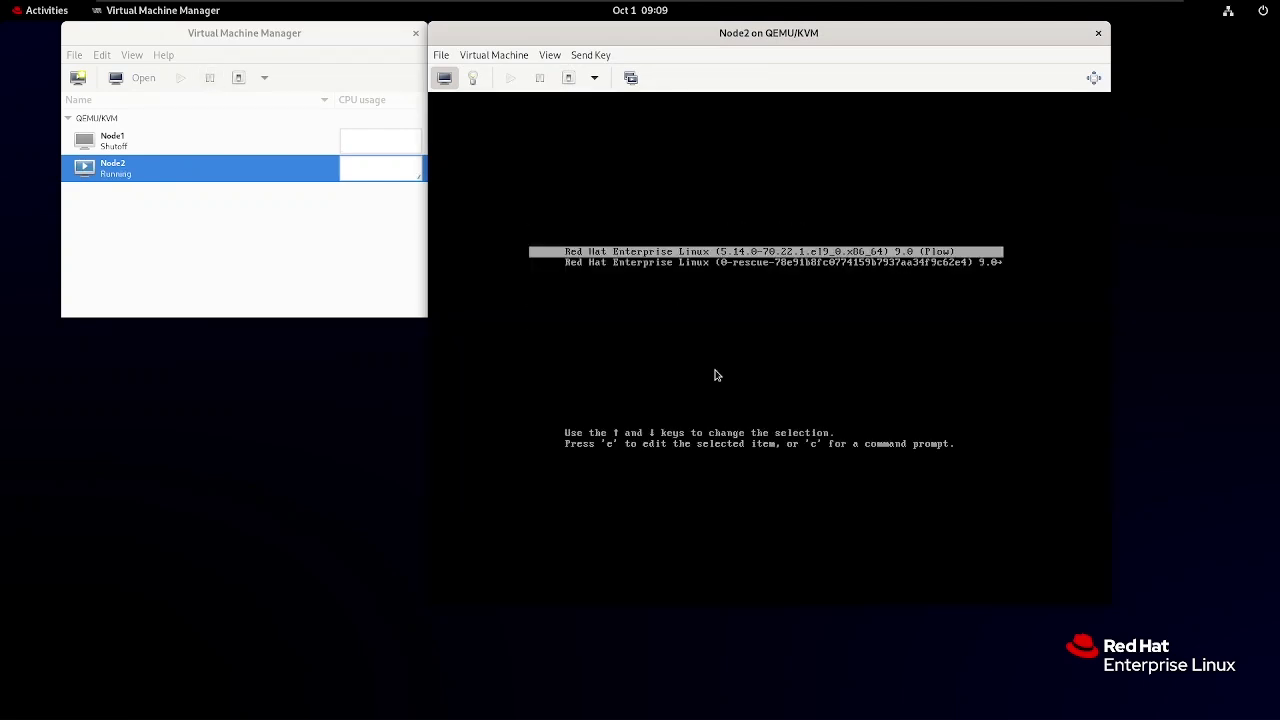
click(731, 264)
key(Return)
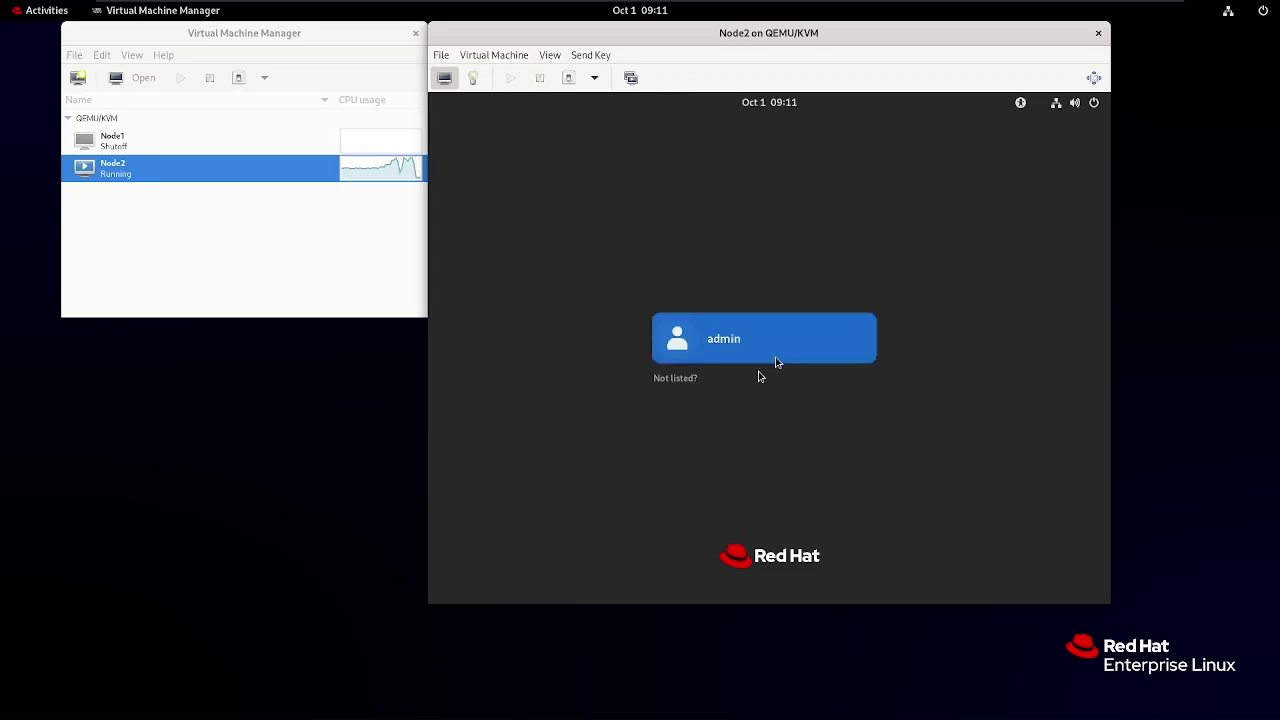
Log in to Node2 as root via 'Not listed?' with the root password.
click(660, 385)
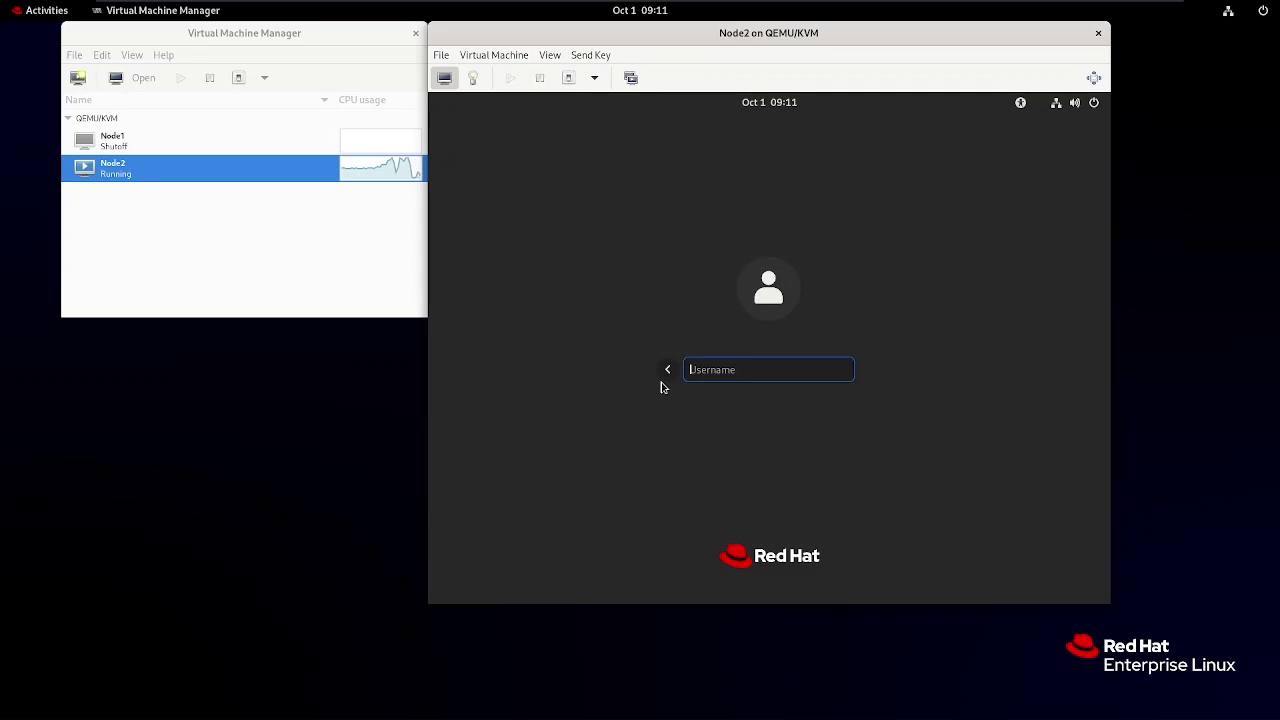
text(root)
key(Return)
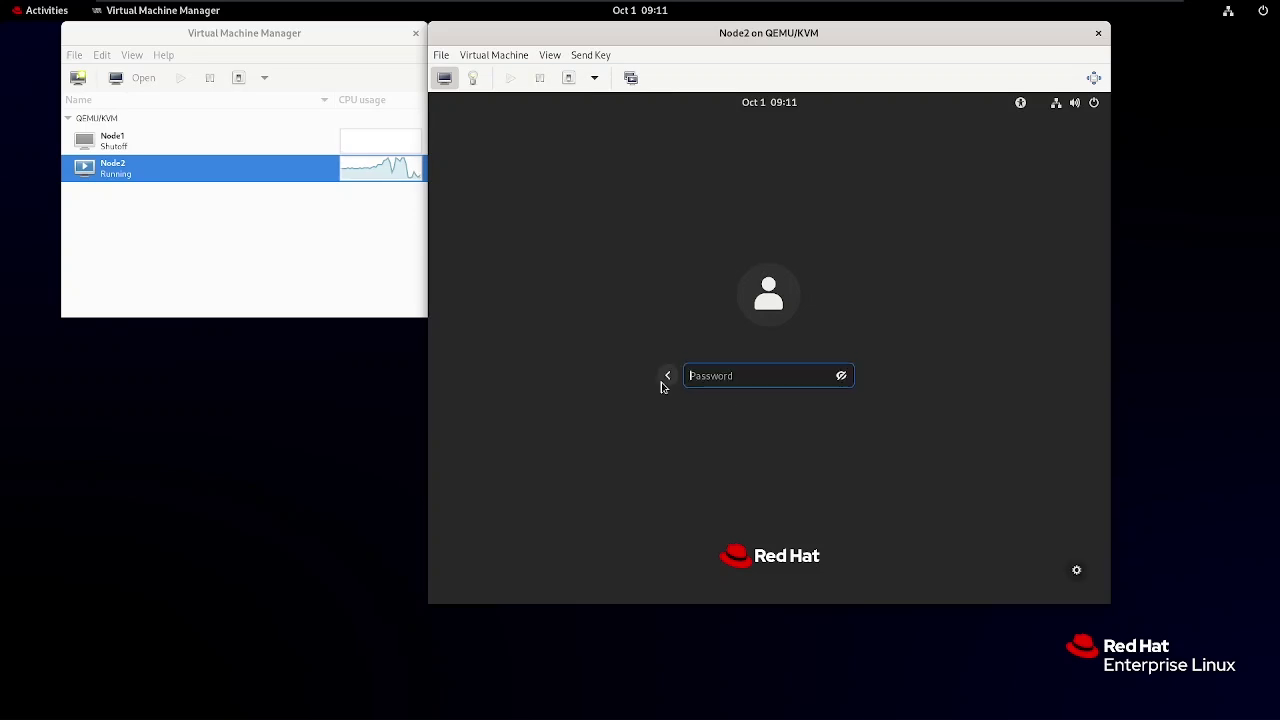
text(•••)
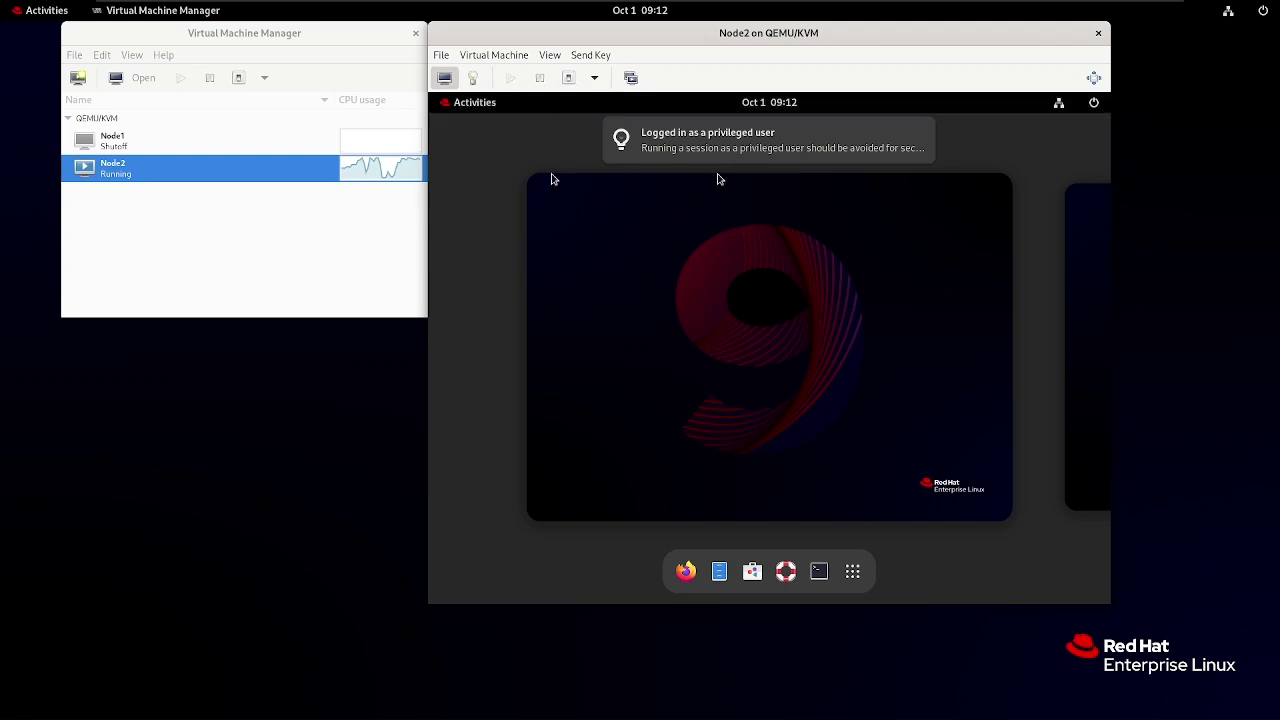
Dismiss the System Not Registered notice and power off Node2 from its system menu.
click(551, 179)
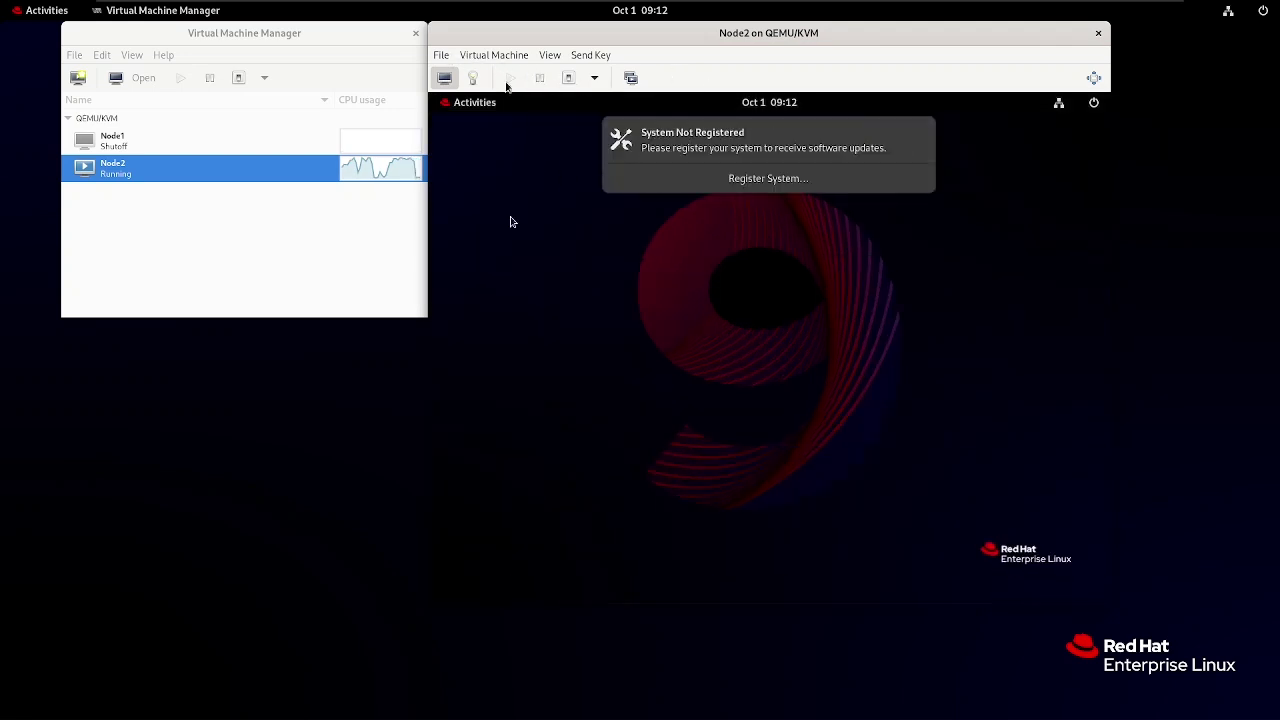
click(918, 134)
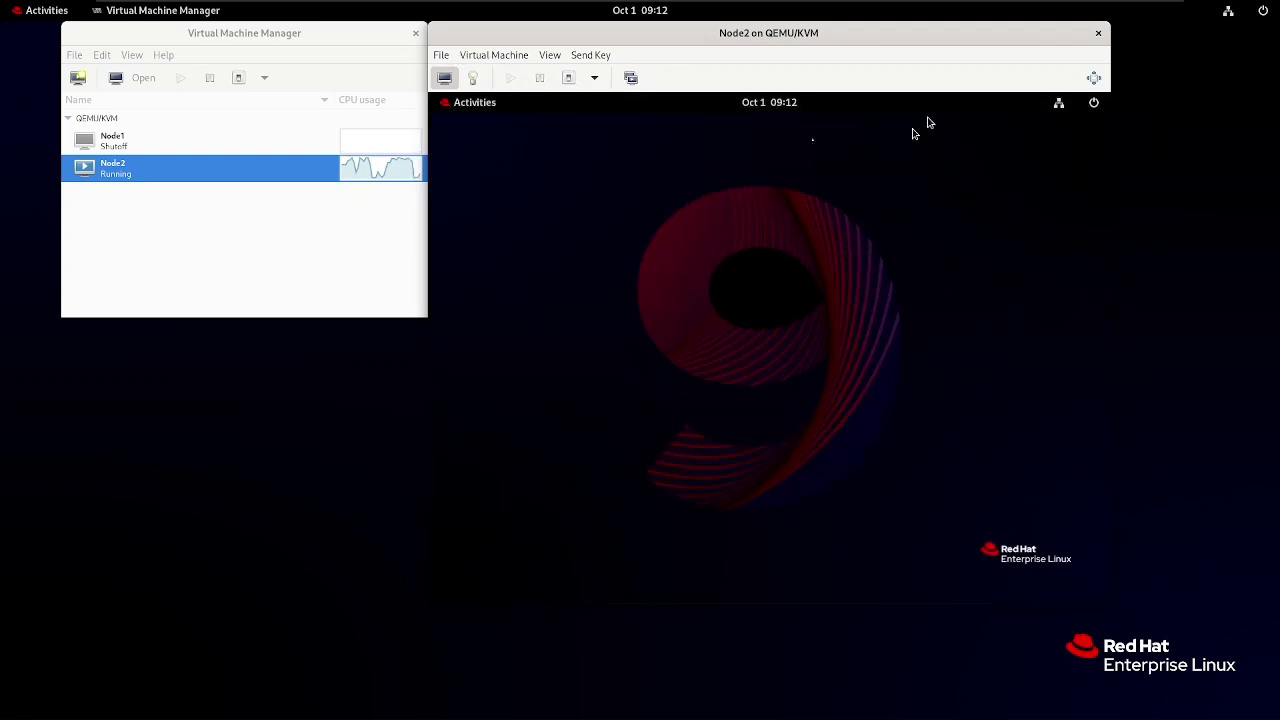
click(1094, 103)
click(1005, 291)
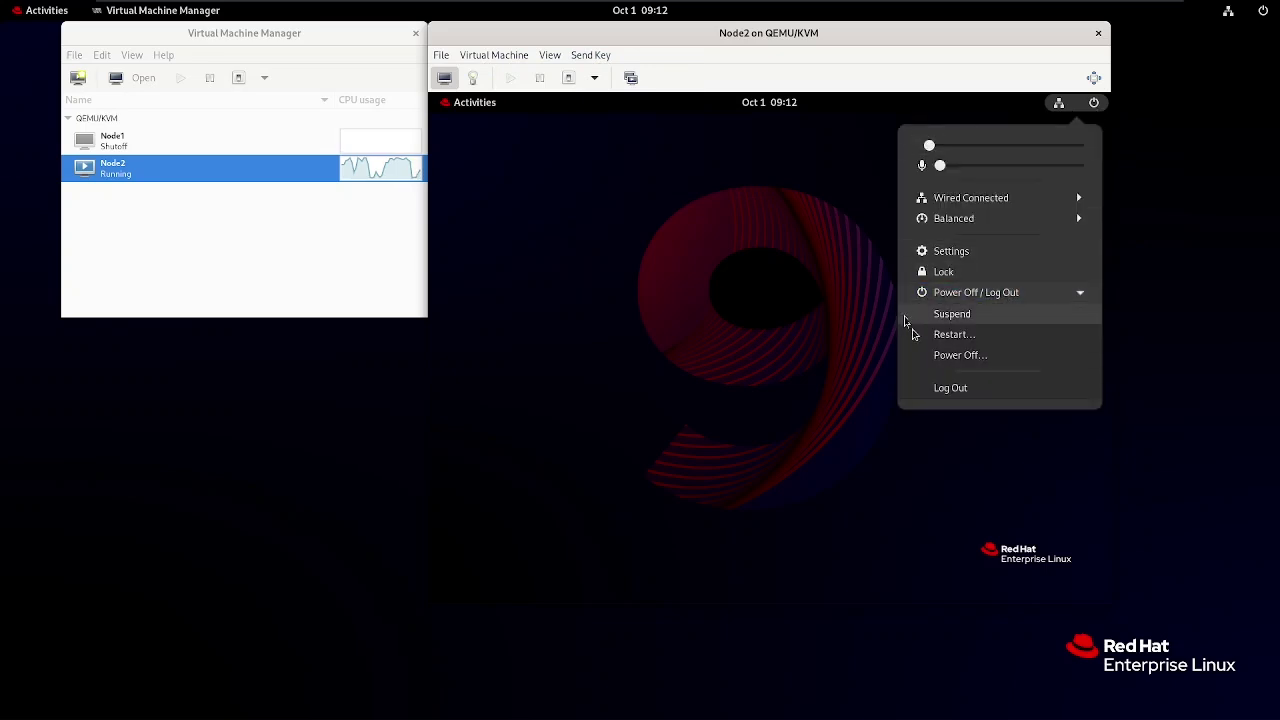
click(975, 358)
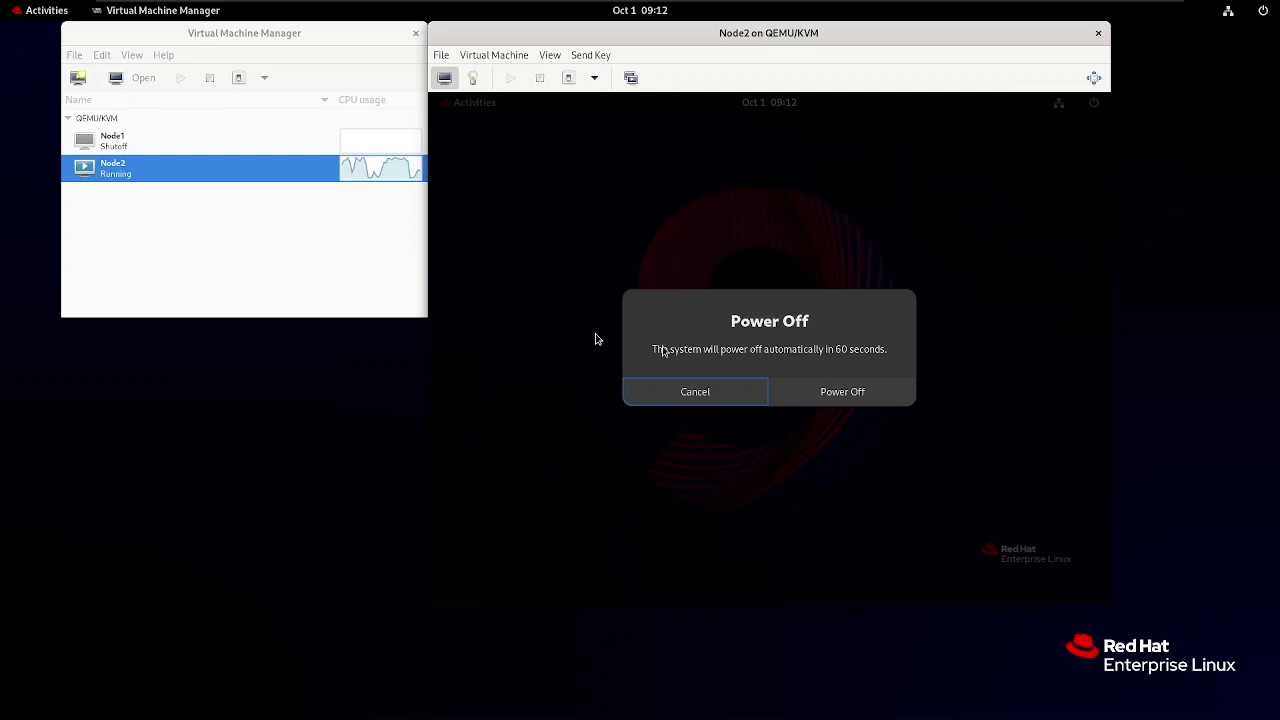
click(801, 393)
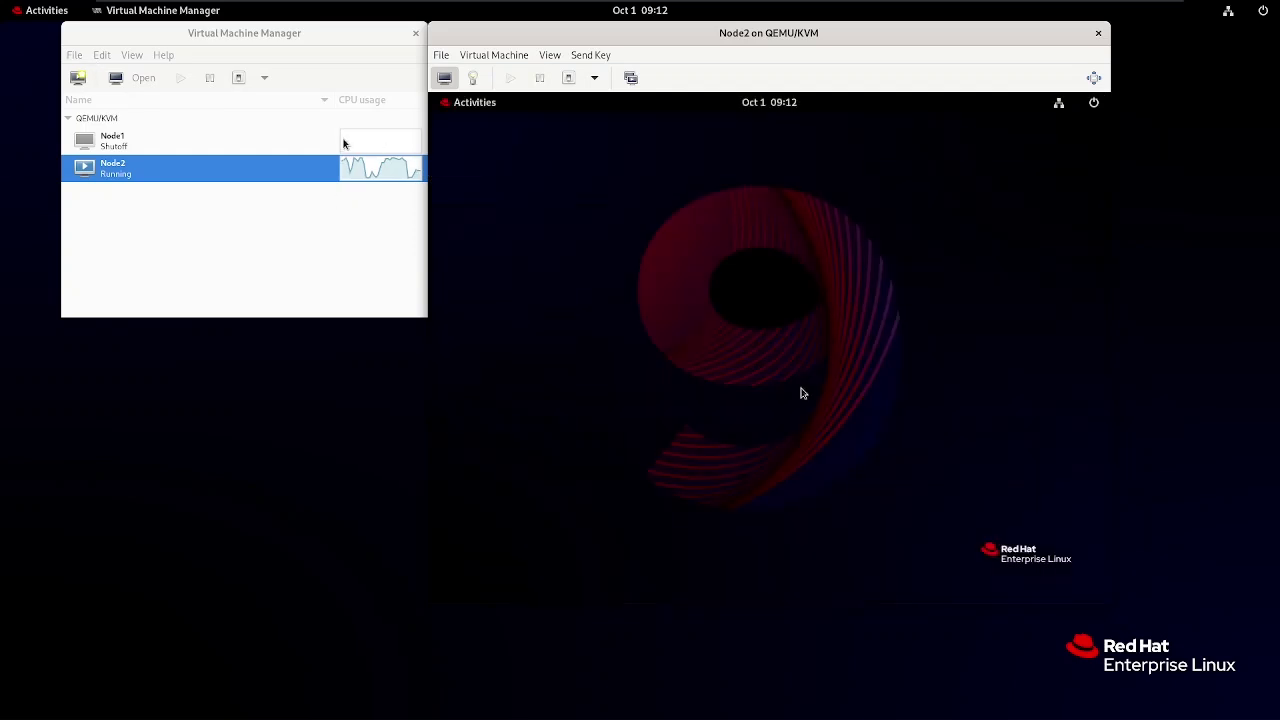
click(211, 149)
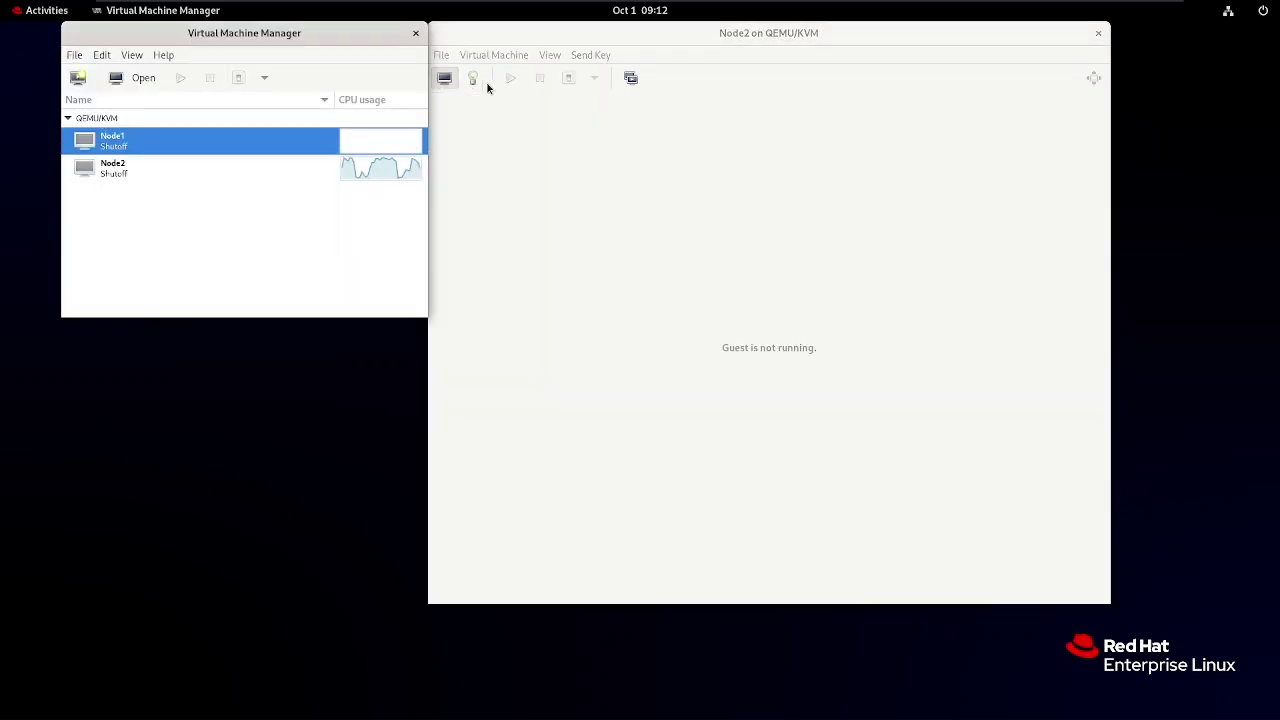
Close the Node2 console and Virtual Machine Manager windows.
click(1096, 35)
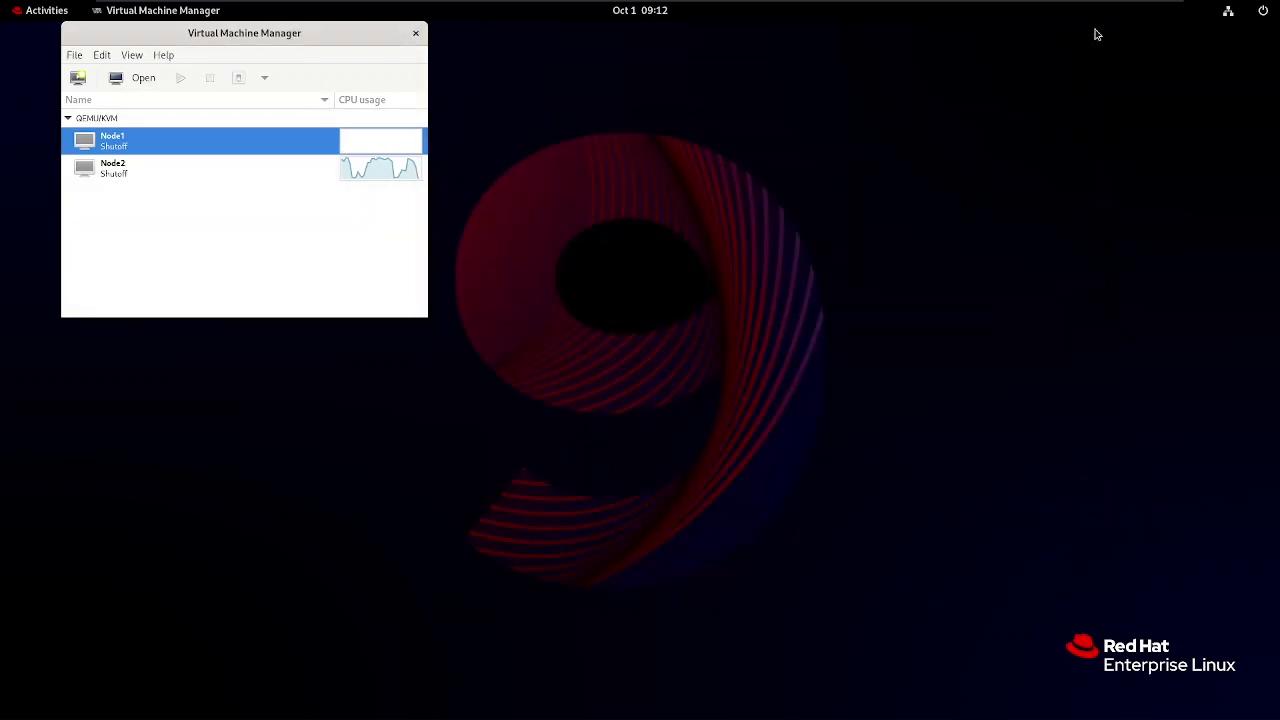
click(416, 34)
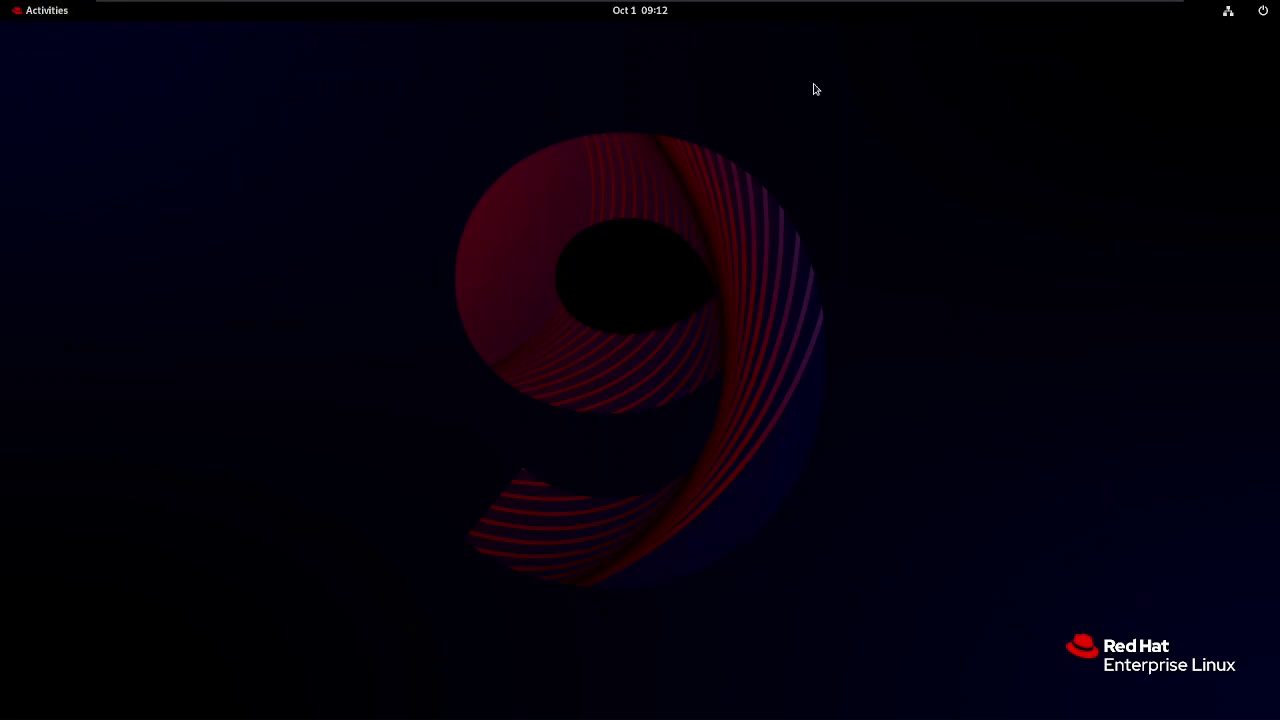
click(1275, 13)
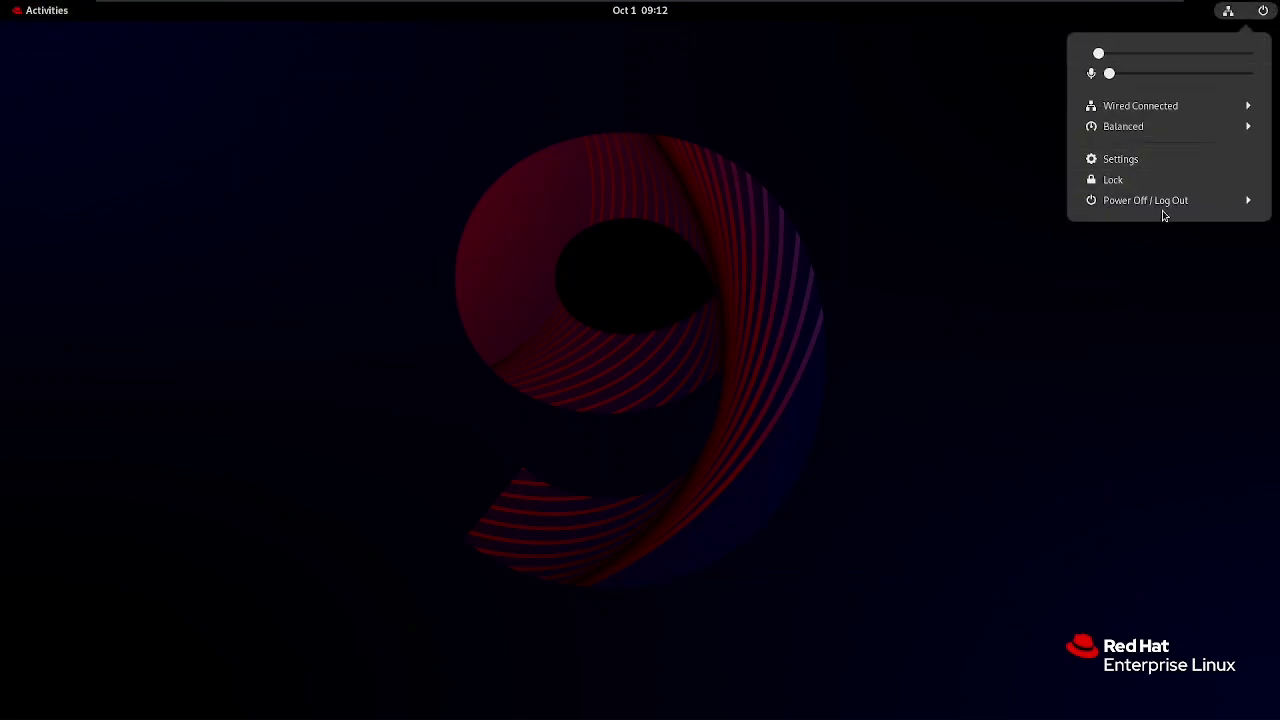
click(86, 130)
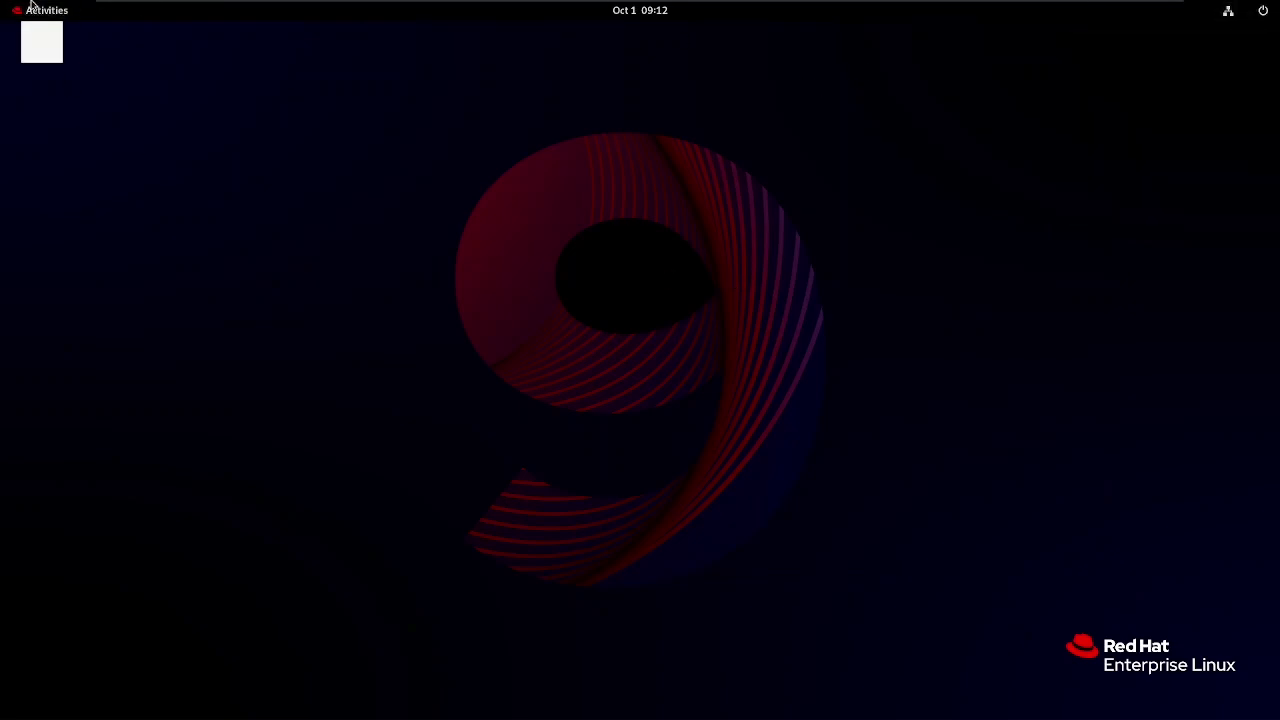
Pin Virtual Machine Manager to the dash, then show the host's Power Off / Log Out options.
click(45, 15)
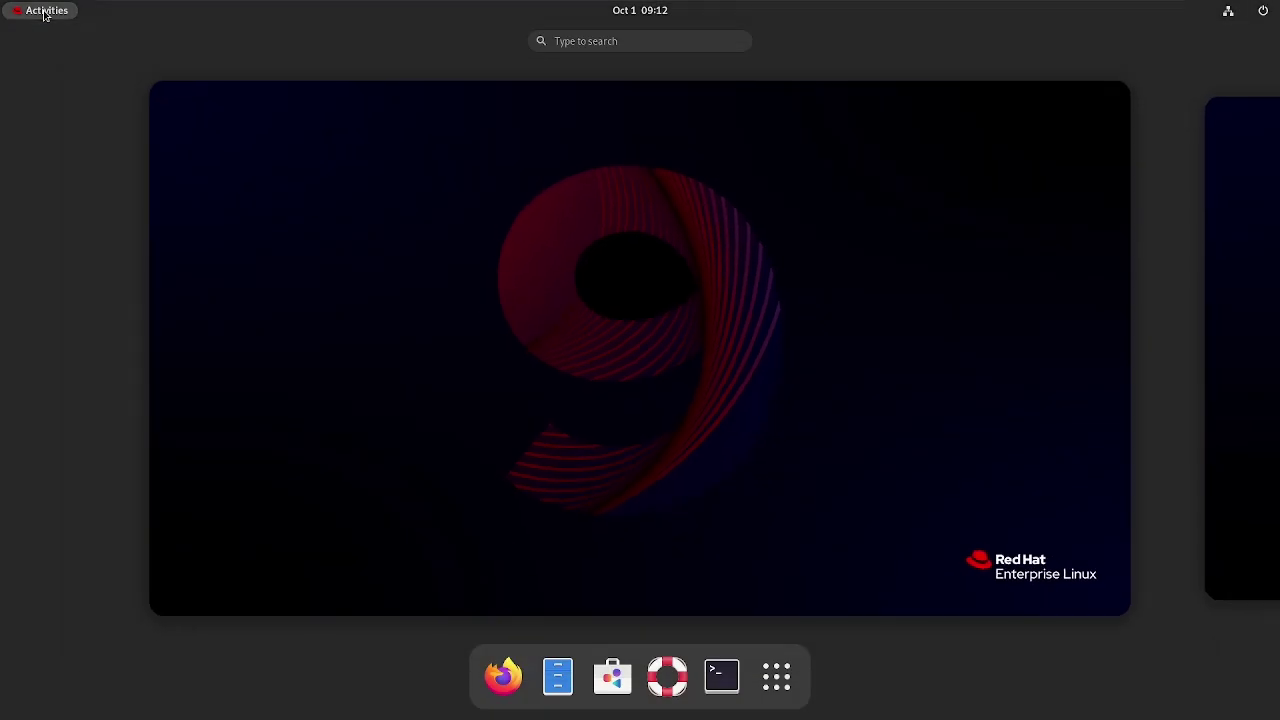
click(801, 690)
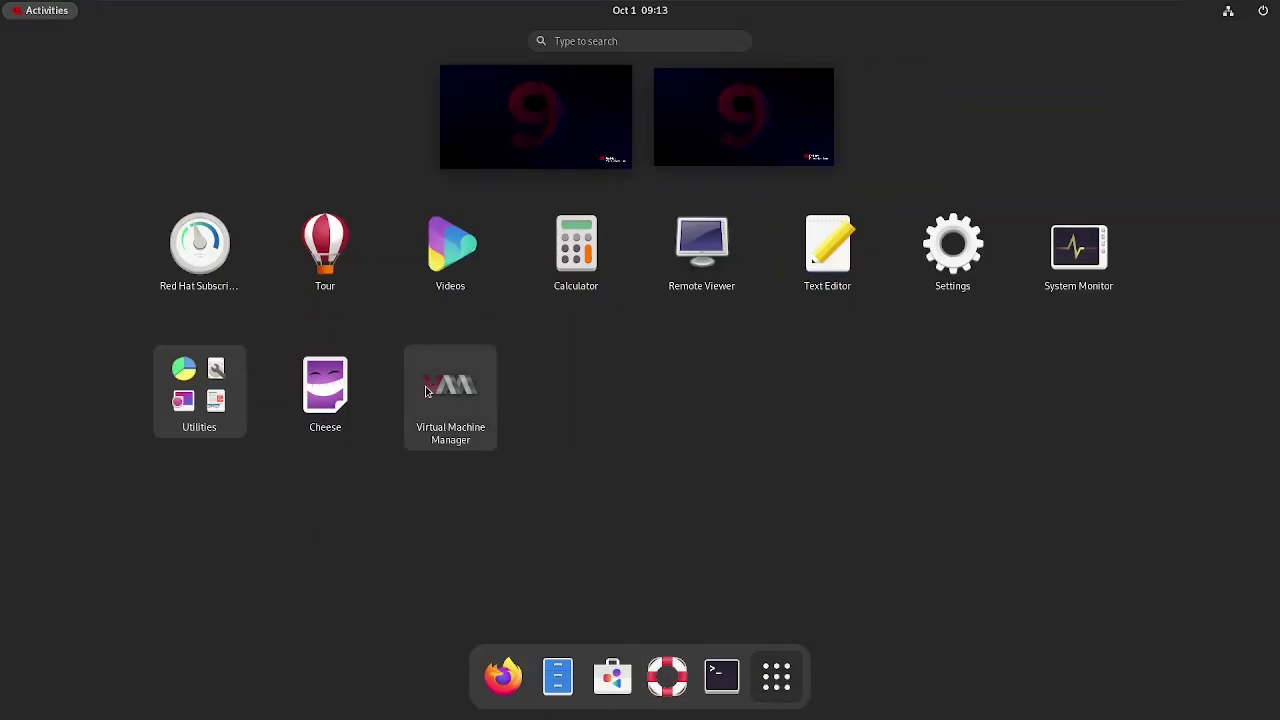
drag(449, 392, 545, 683)
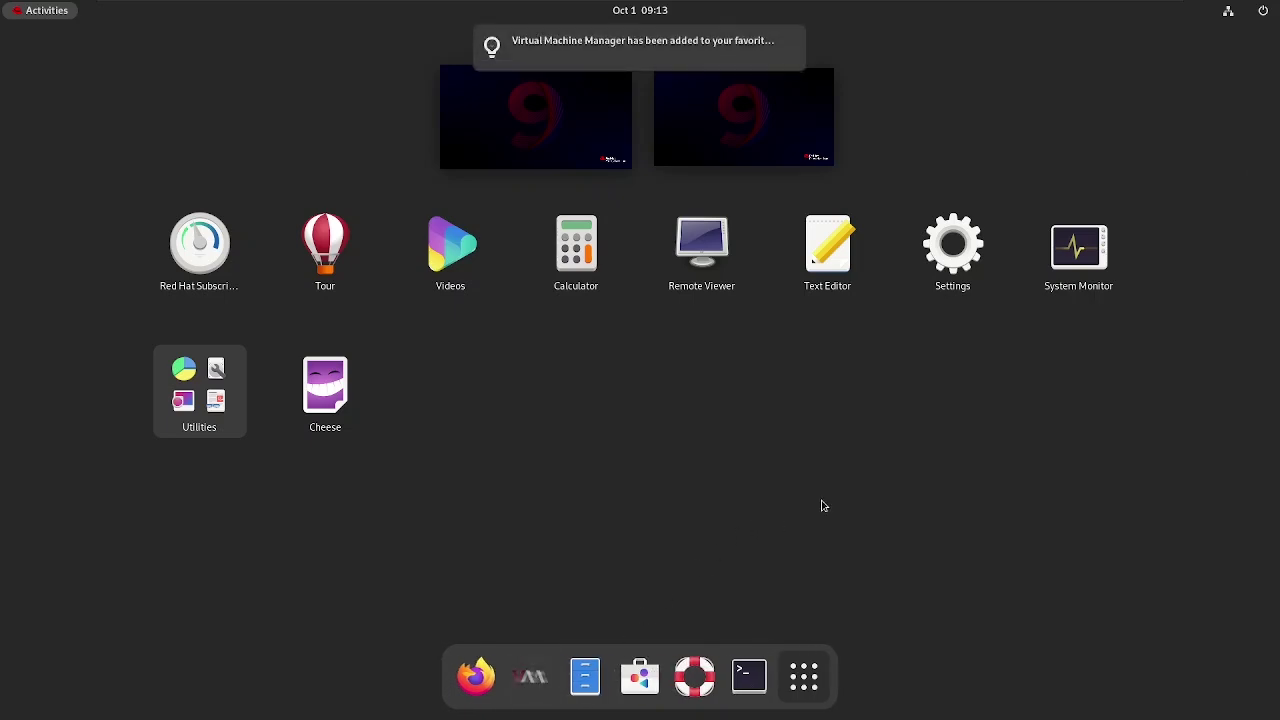
click(591, 119)
click(37, 12)
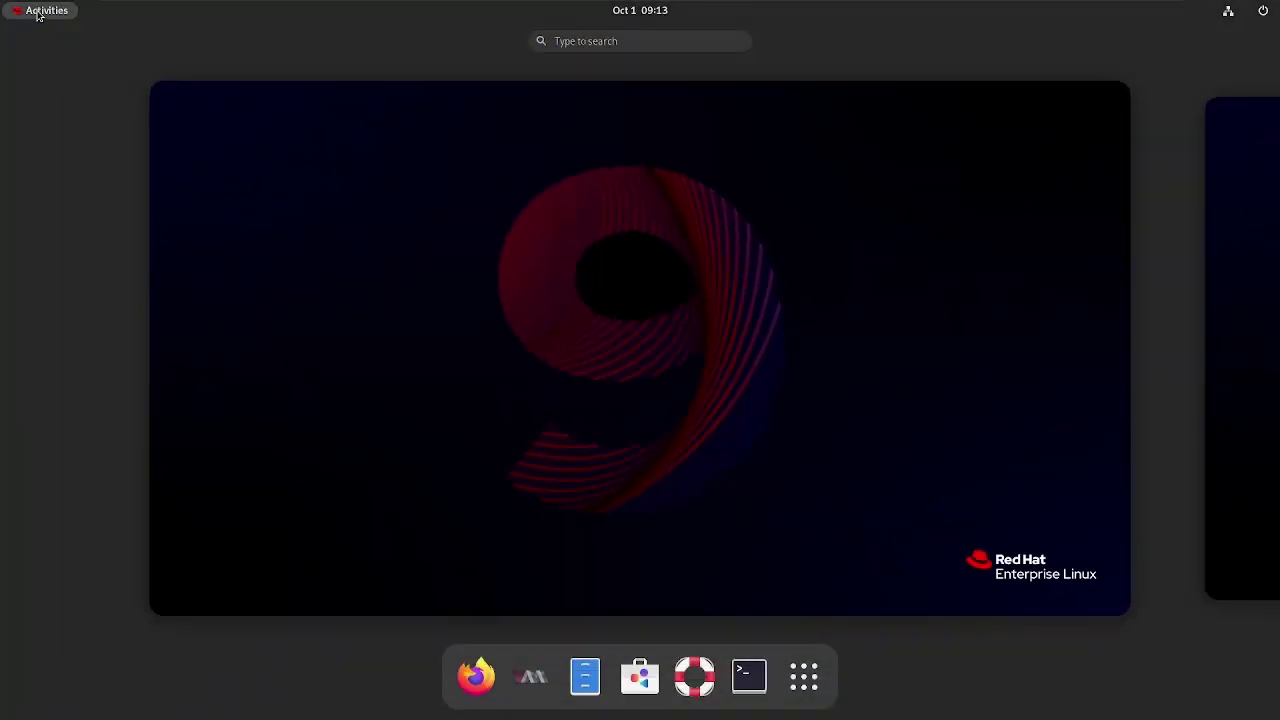
click(408, 349)
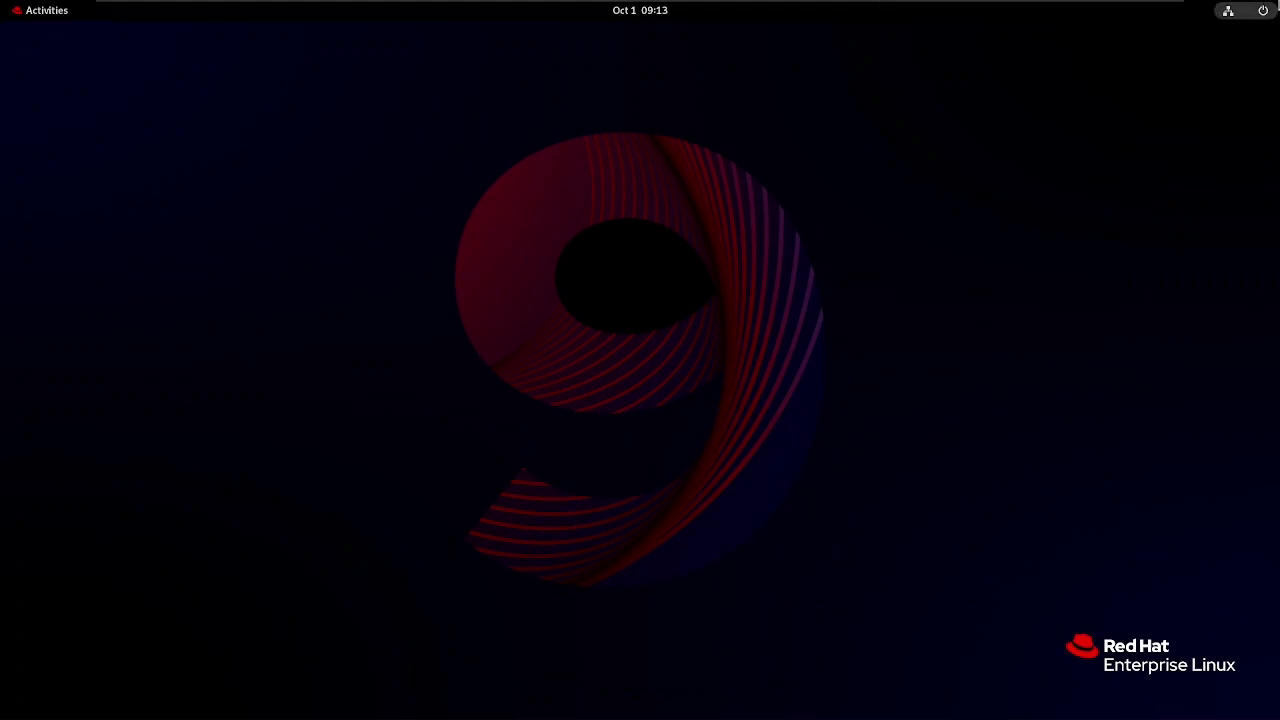
click(1265, 11)
click(1203, 199)
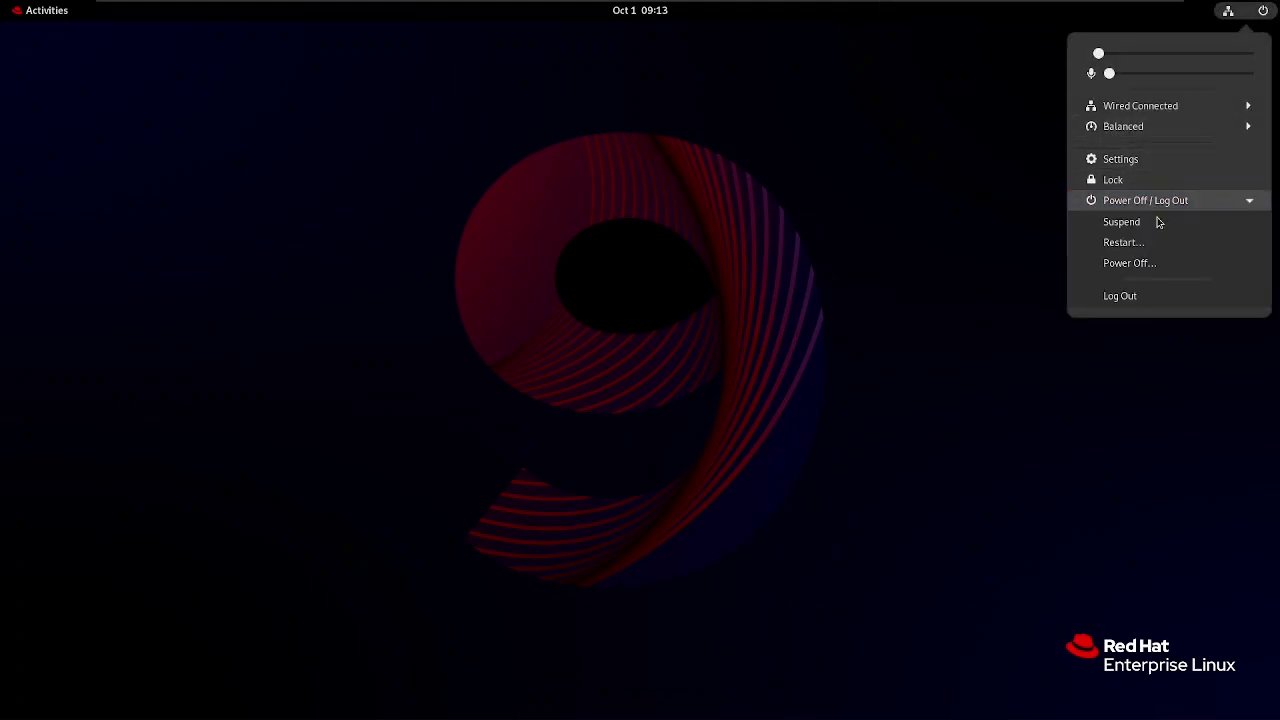